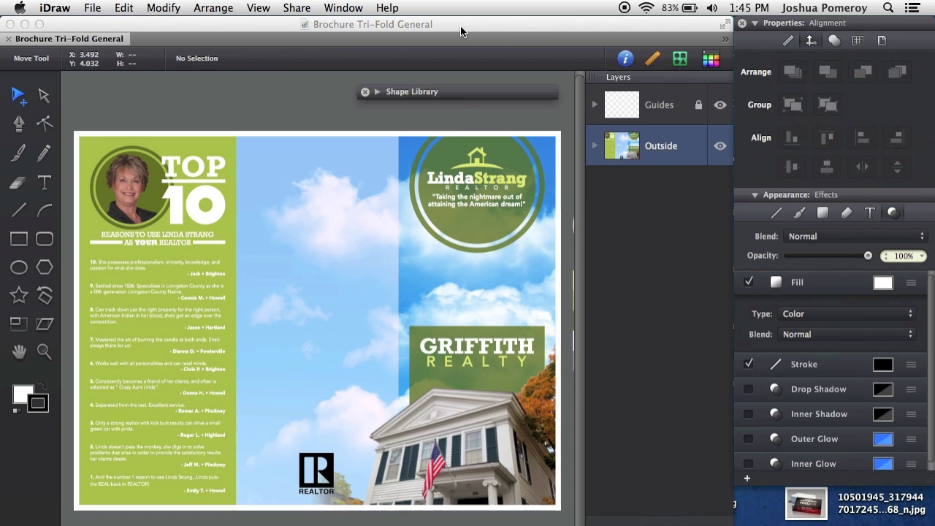
- View the program's version and copyright information, then close it
click(45, 8)
click(73, 26)
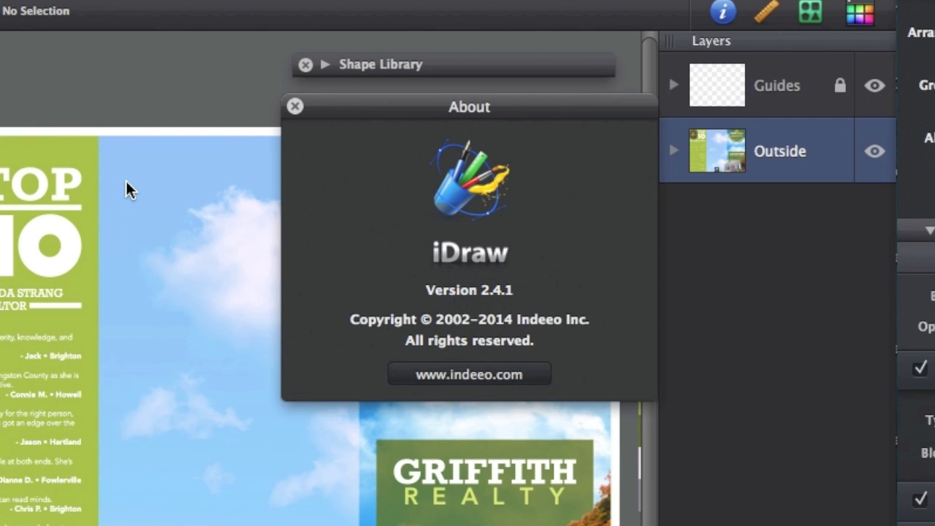
click(295, 107)
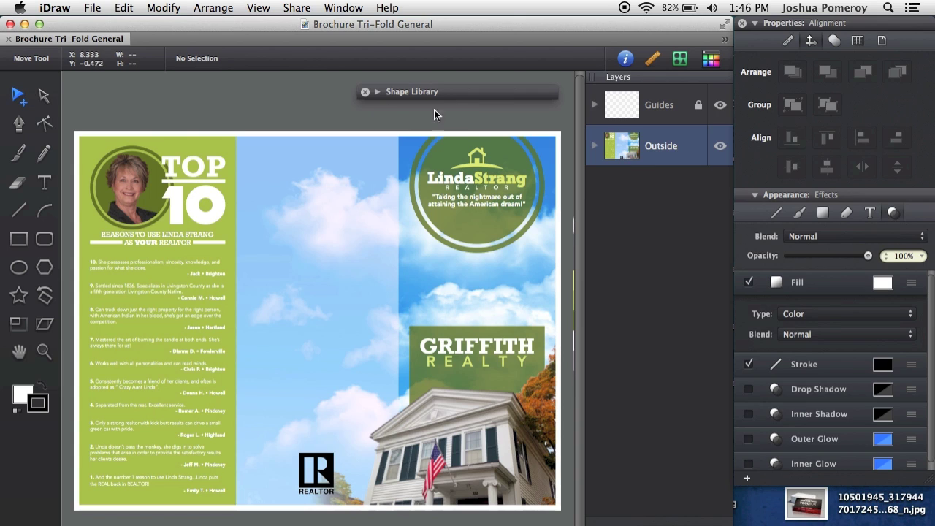
- Reopen the Shape Library and expand it so its shapes are visible
click(365, 91)
click(680, 59)
drag(376, 90, 378, 89)
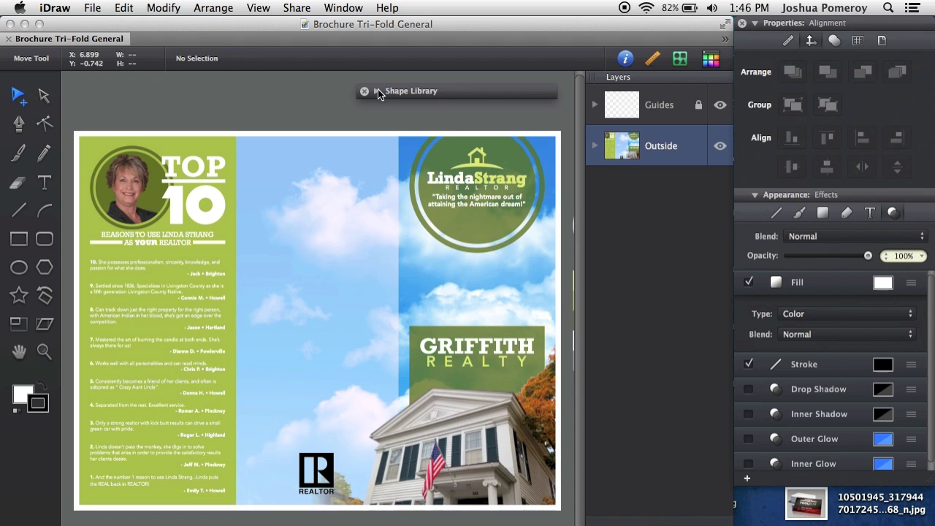
click(376, 91)
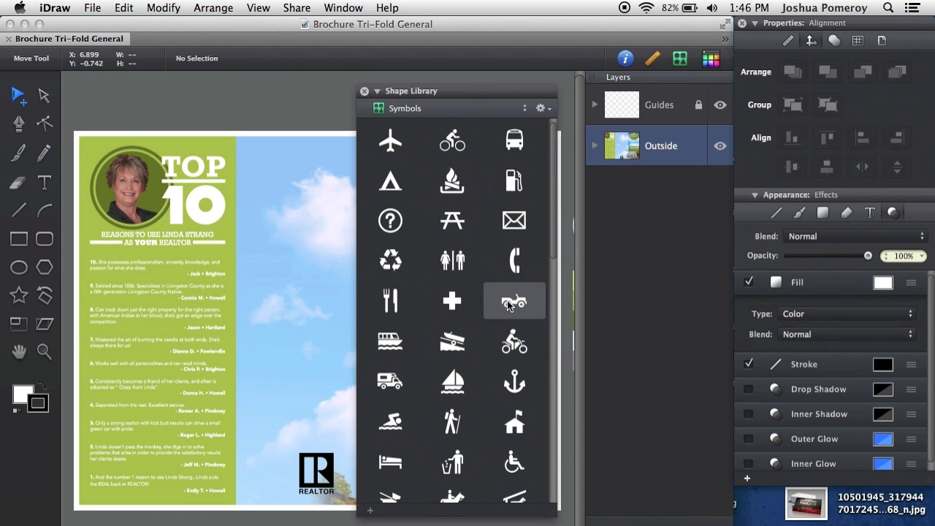
drag(554, 164, 539, 484)
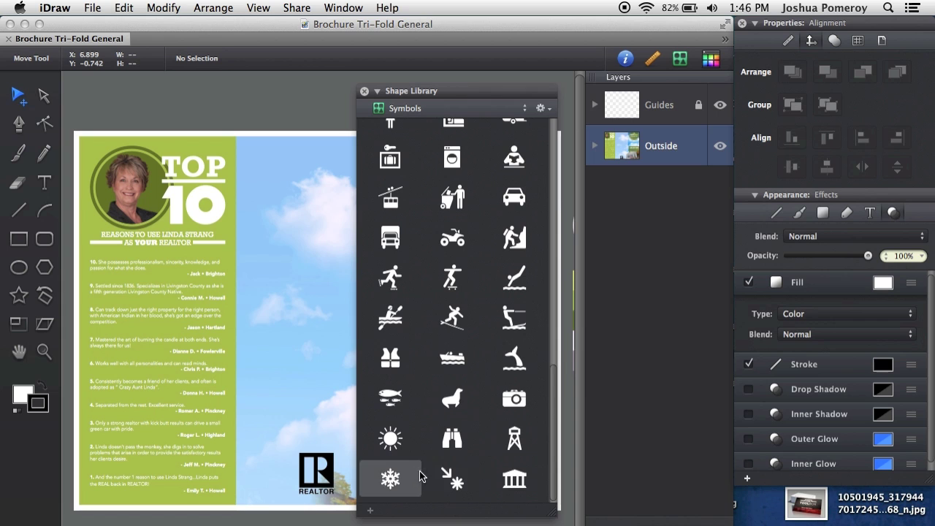
- Select the REALTOR logo on the brochure
scroll(433, 409, up, 5)
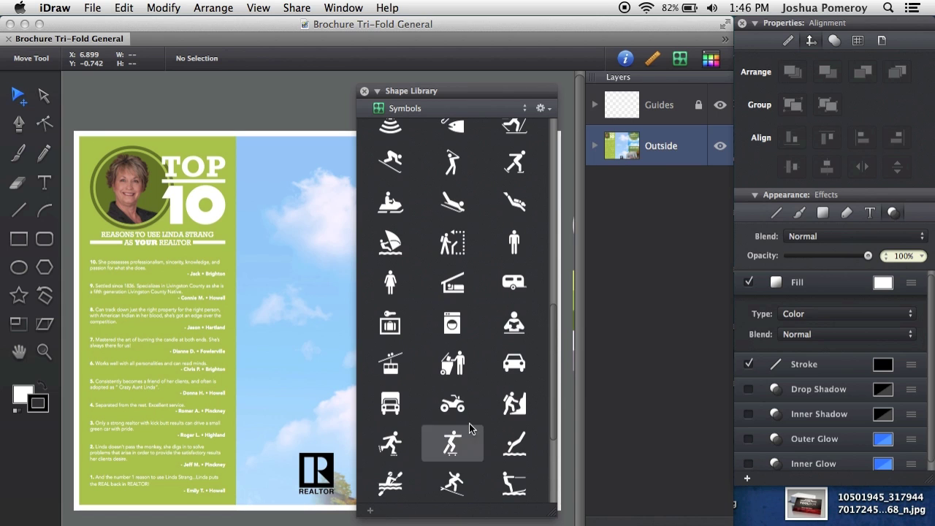
scroll(470, 431, up, 10)
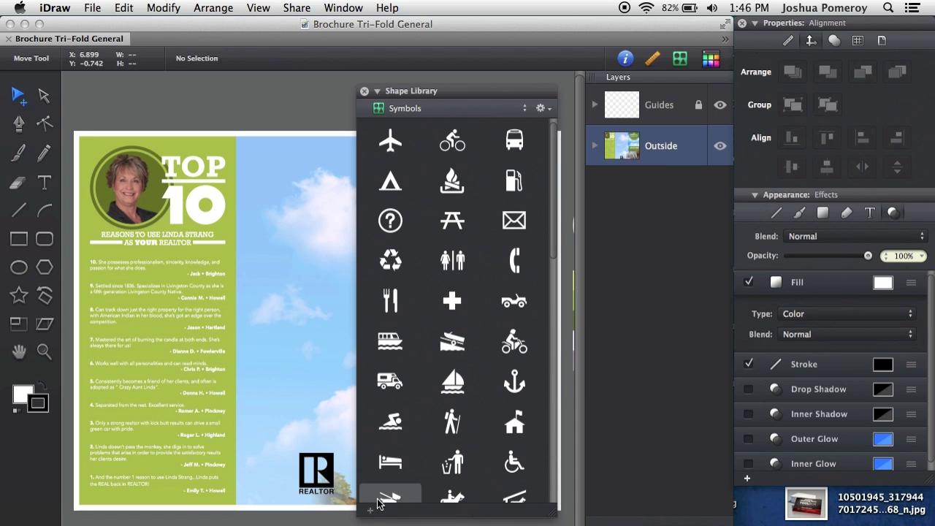
click(323, 470)
scroll(429, 422, down, 10)
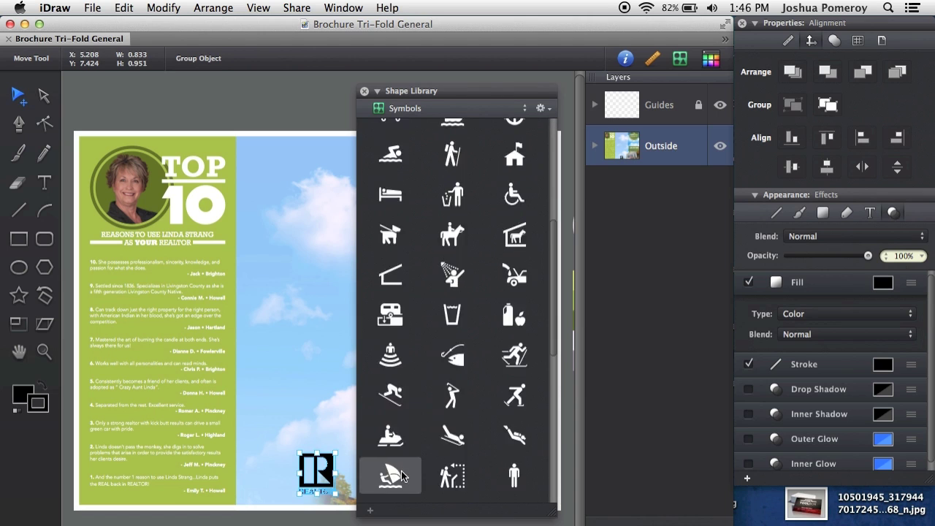
- Browse the Numbers collection, then switch the library to App Sketches
click(457, 109)
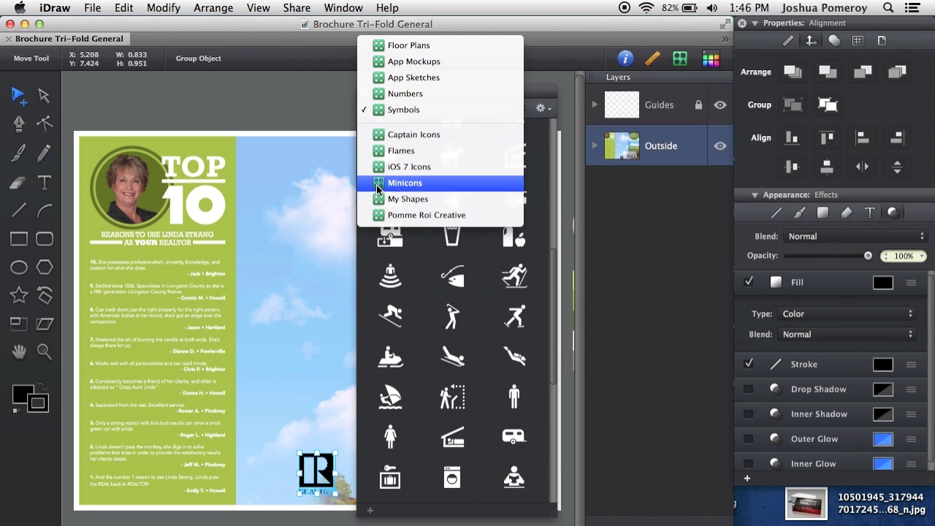
click(409, 93)
scroll(549, 369, down, 1)
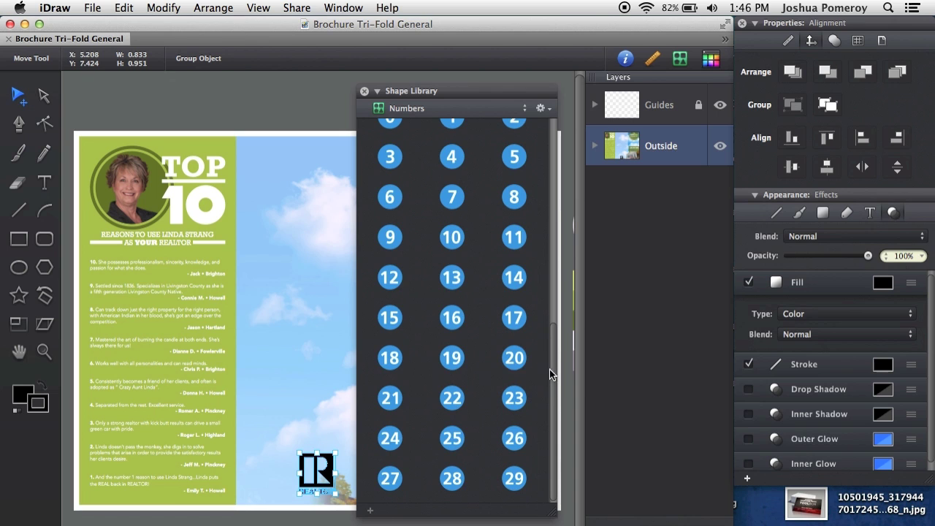
scroll(544, 428, up, 2)
click(432, 110)
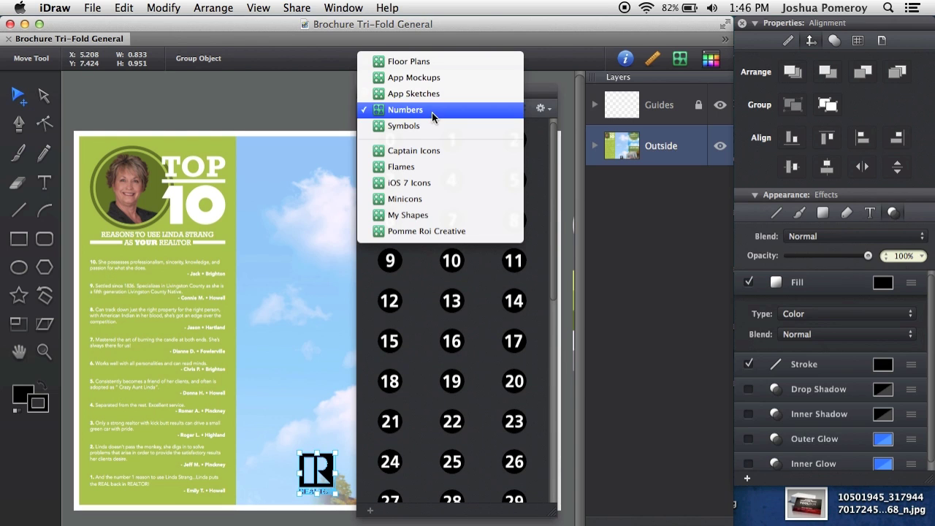
click(424, 95)
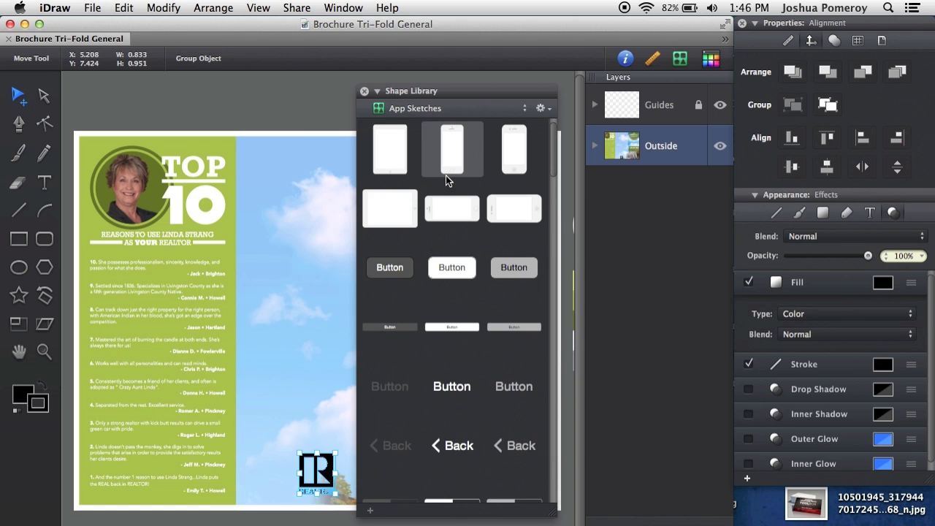
- Place an iPad sketch shape on the canvas and move it down
drag(388, 158, 268, 303)
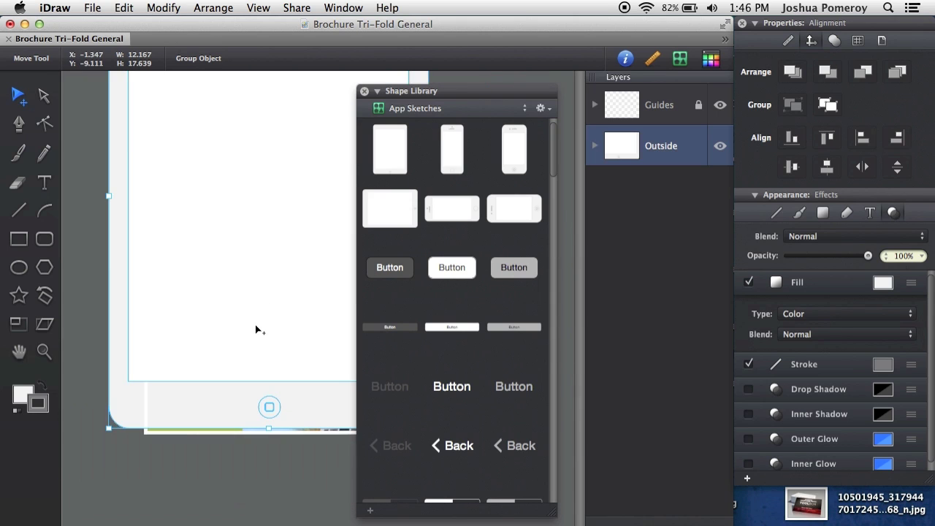
scroll(255, 324, down, 5)
scroll(201, 313, up, 5)
drag(244, 322, 206, 438)
scroll(207, 438, down, 5)
scroll(184, 425, up, 8)
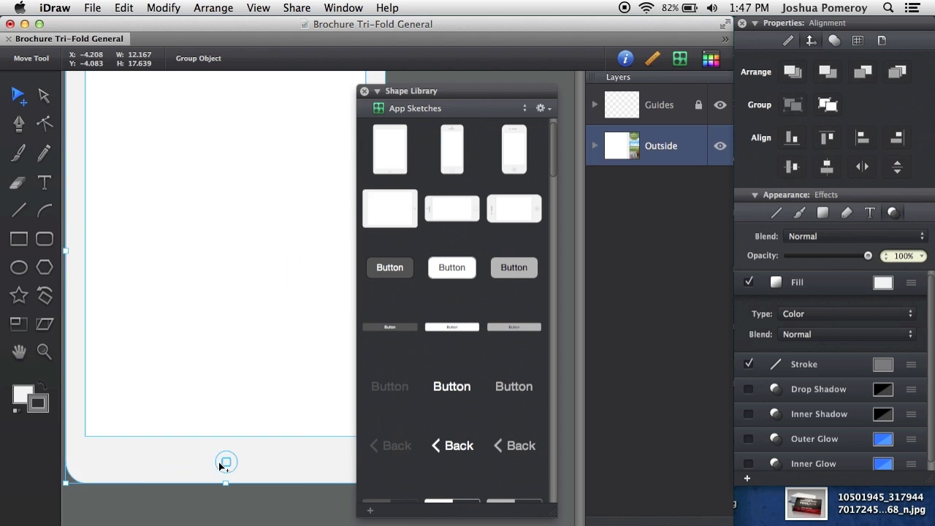
scroll(224, 459, down, 4)
- Give the iPad's outer body a dark fill
click(272, 470)
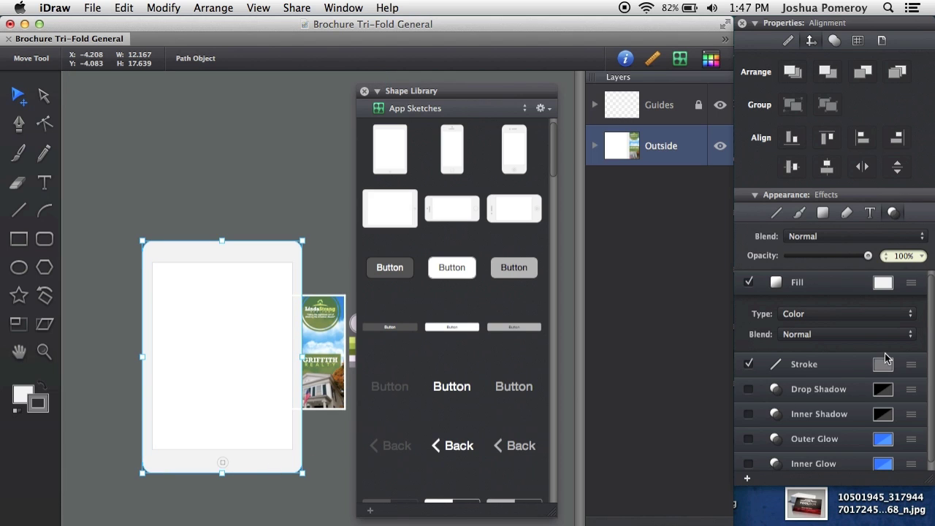
click(882, 284)
click(843, 353)
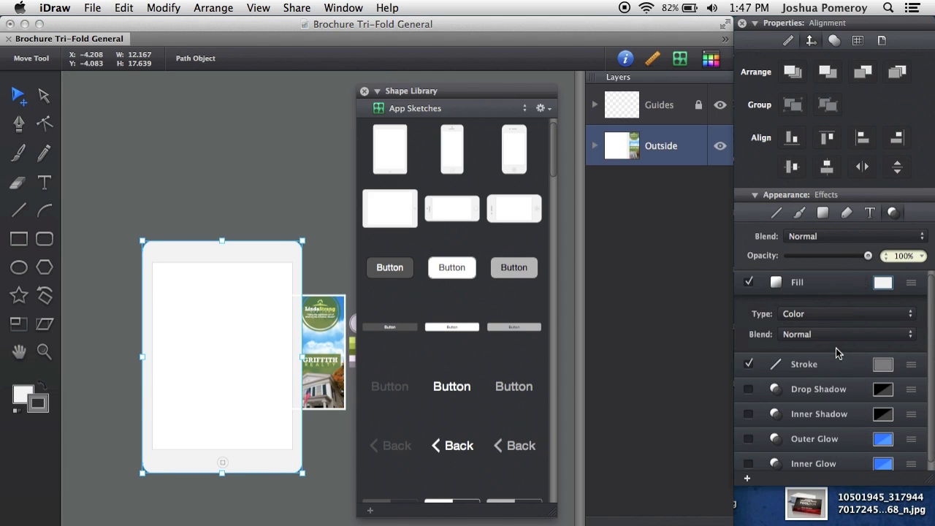
click(252, 521)
- Expand the Outside layer and delete the trial iPad group
click(196, 251)
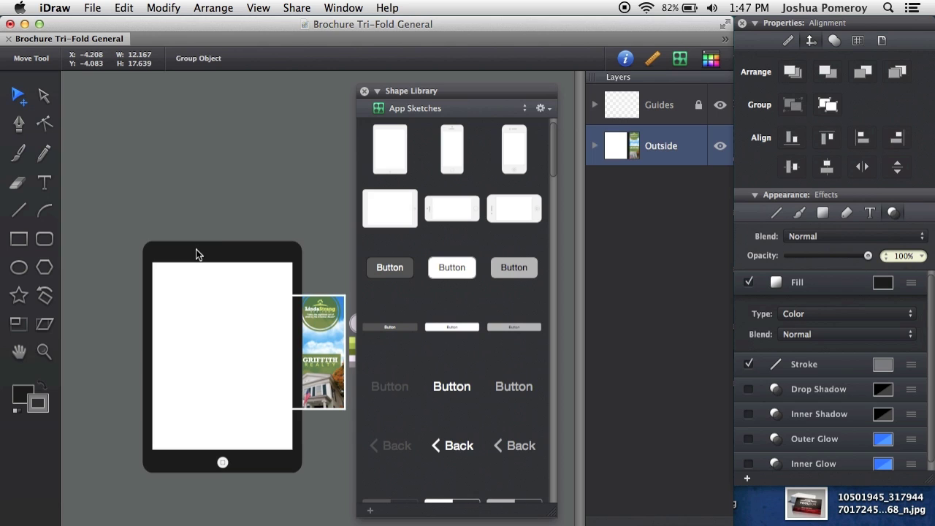
click(595, 146)
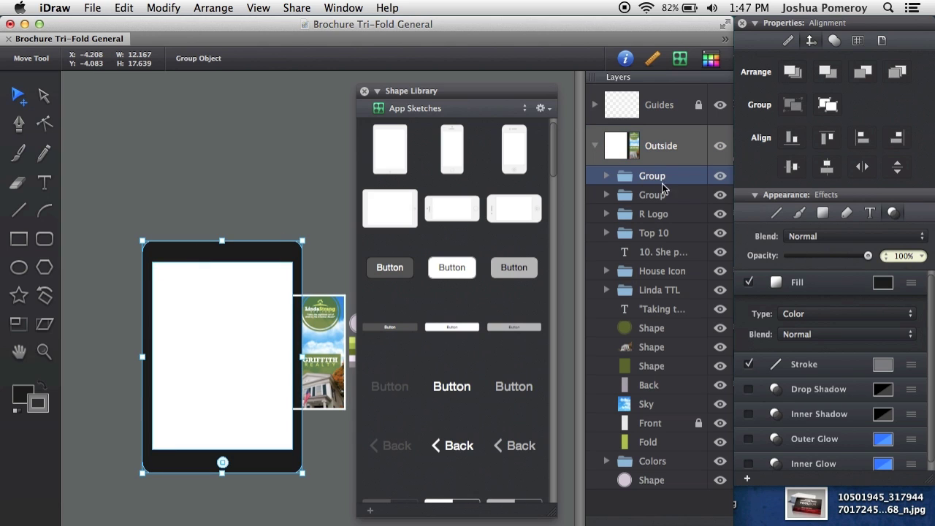
drag(265, 460, 191, 443)
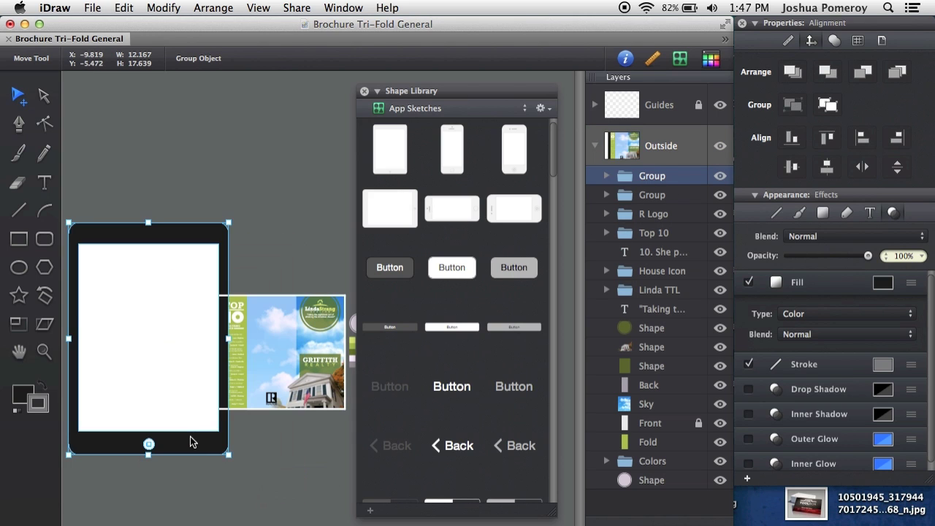
key(Delete)
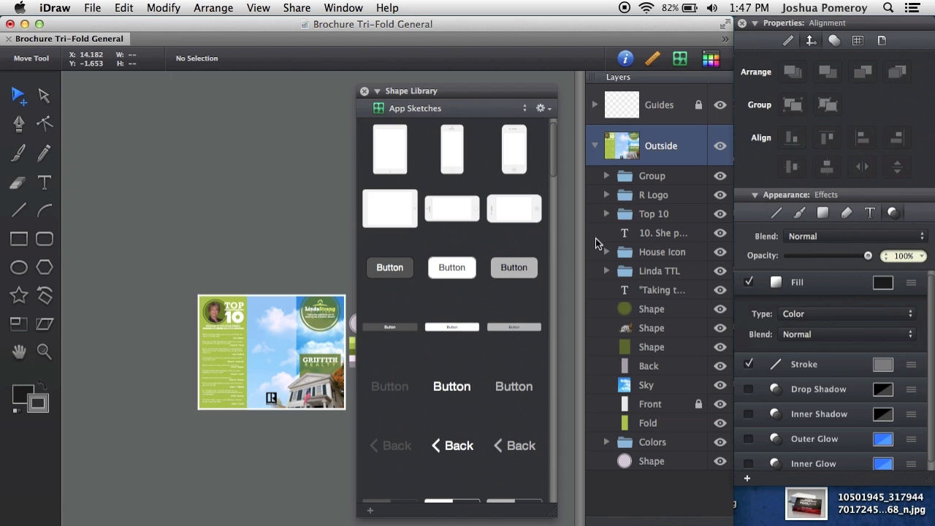
- Switch the Shape Library to the App Mockups collection
scroll(453, 399, down, 10)
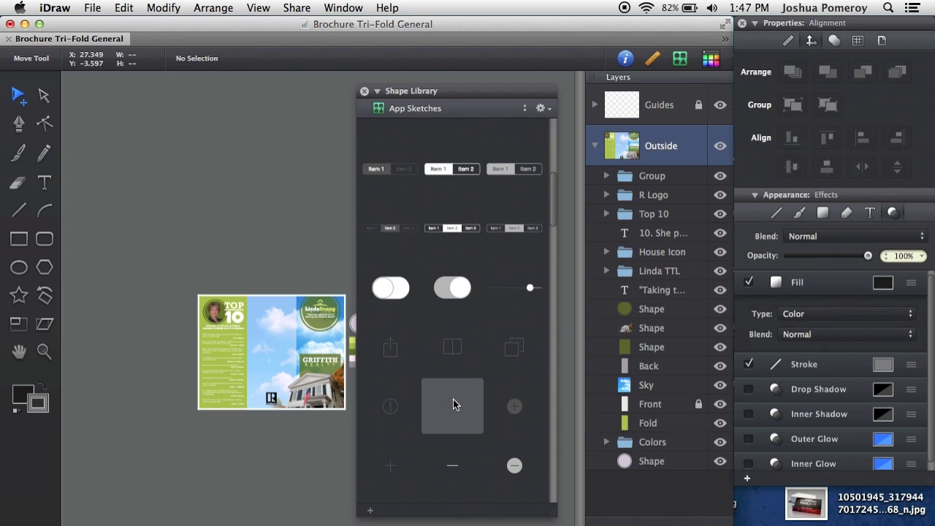
click(463, 109)
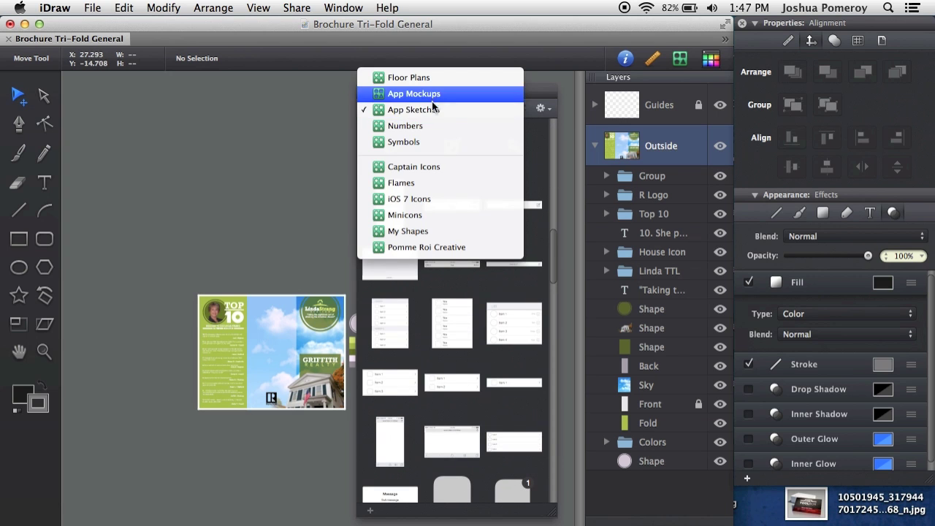
click(432, 94)
scroll(518, 270, up, 10)
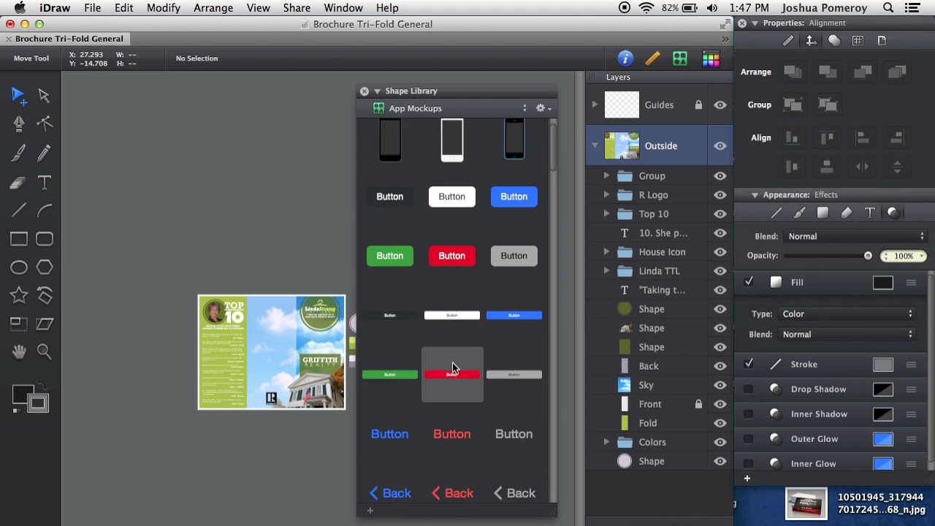
scroll(452, 365, down, 5)
scroll(454, 368, down, 6)
- Change the collection to Floor Plans and browse its shapes
click(450, 109)
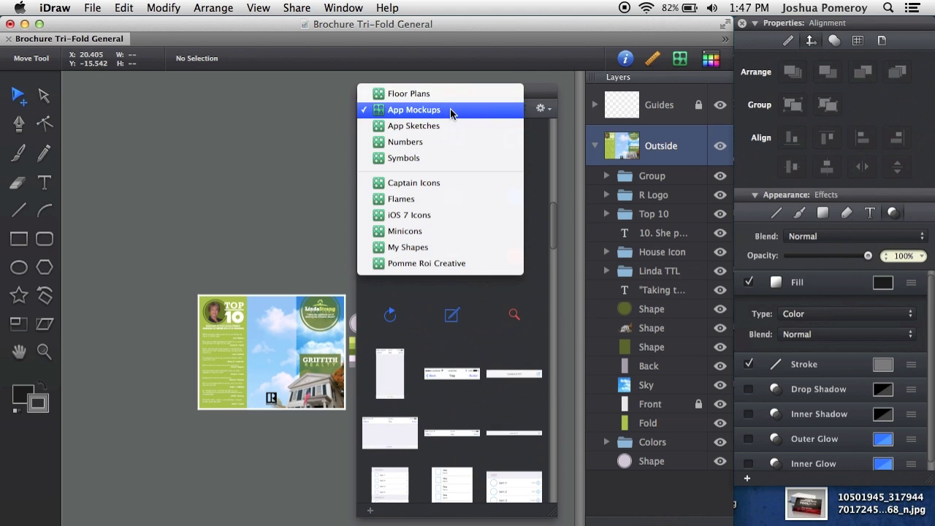
click(431, 95)
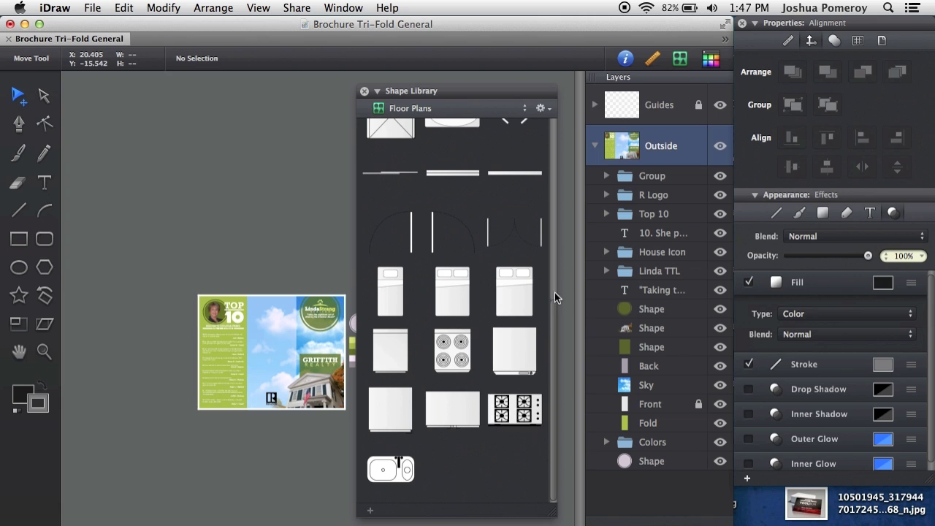
drag(550, 334, 551, 158)
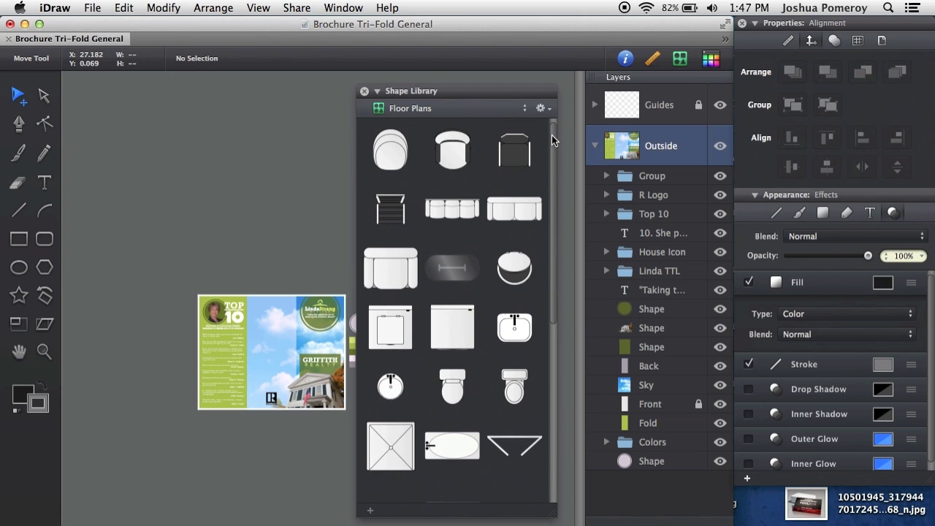
scroll(483, 386, down, 5)
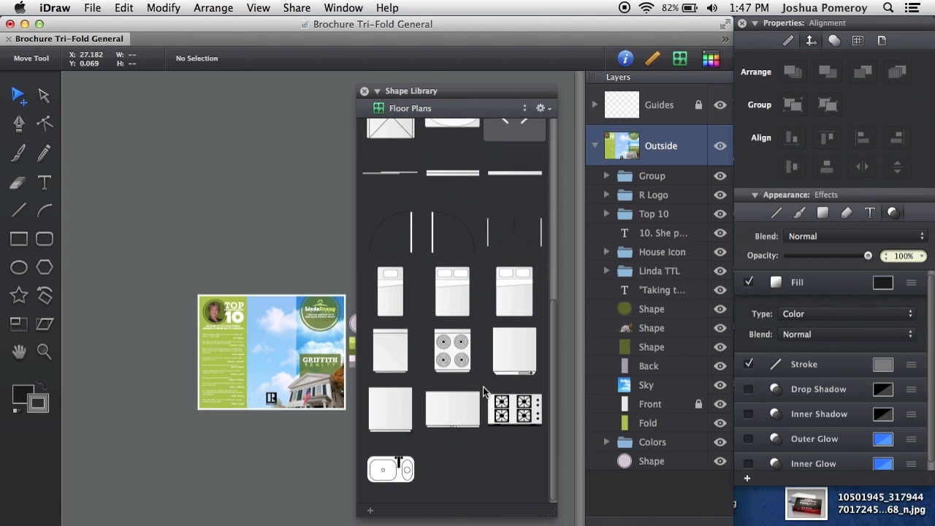
click(456, 108)
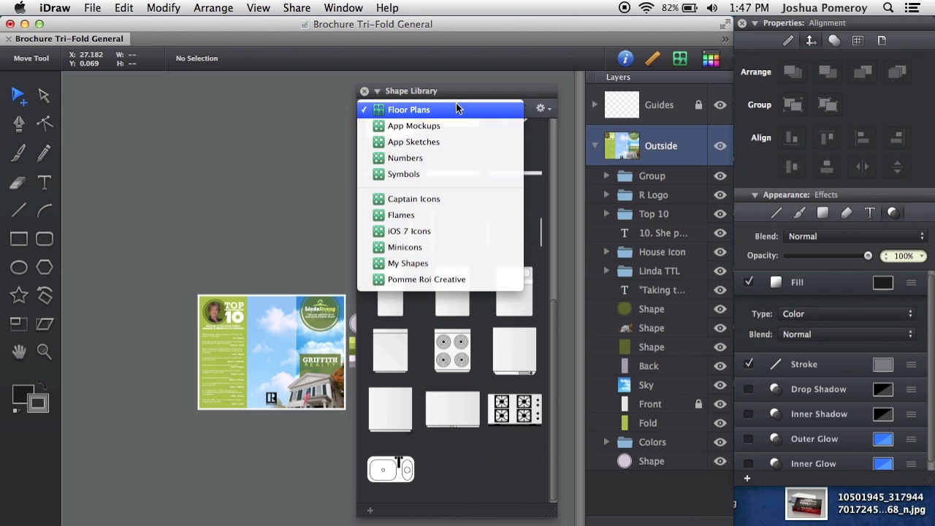
click(315, 257)
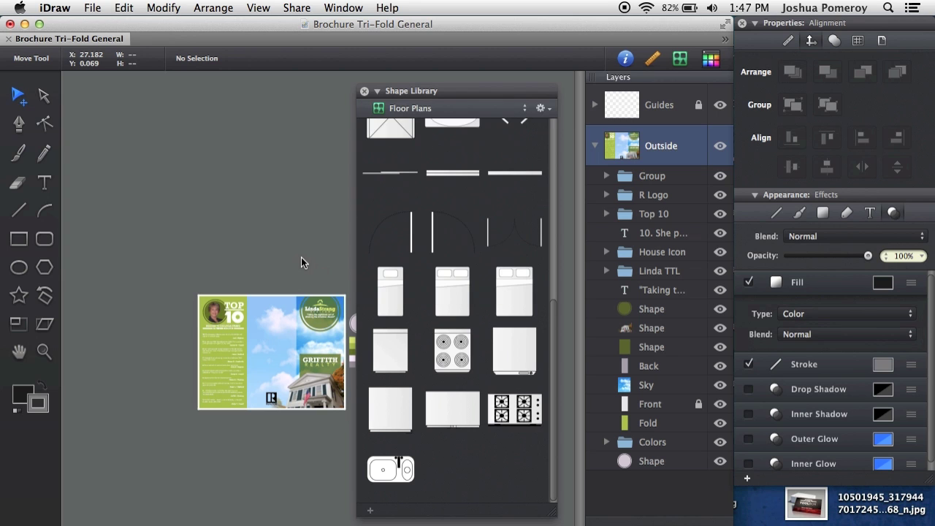
- Fit the whole brochure in the window and collapse the Shape Library
key(super+shift+t)
key(super+0)
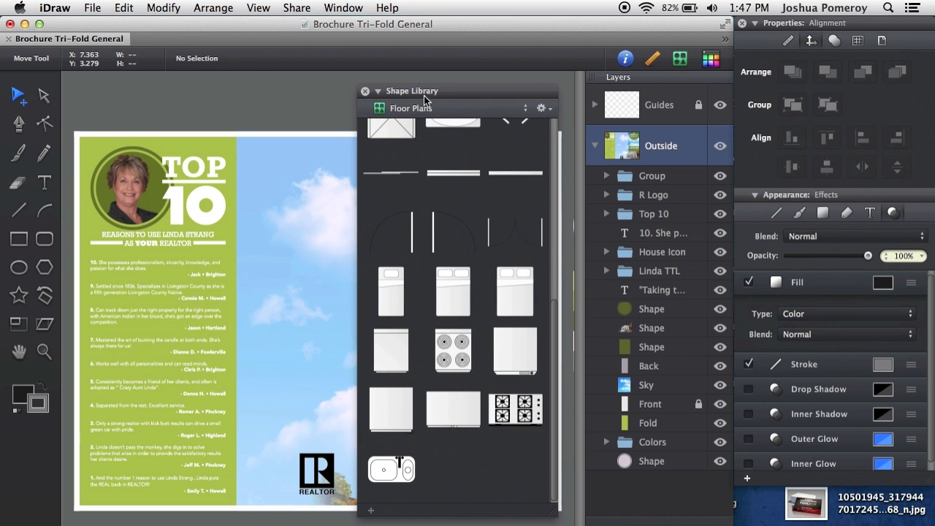
click(379, 91)
drag(481, 94, 486, 89)
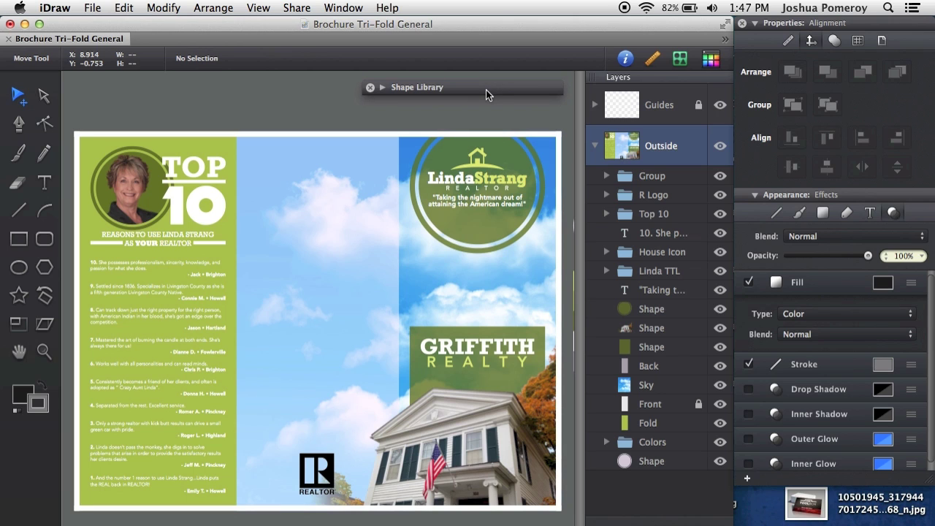
- Expand the Shape Library to show Floor Plans beds, stoves and sink
scroll(477, 267, up, 1)
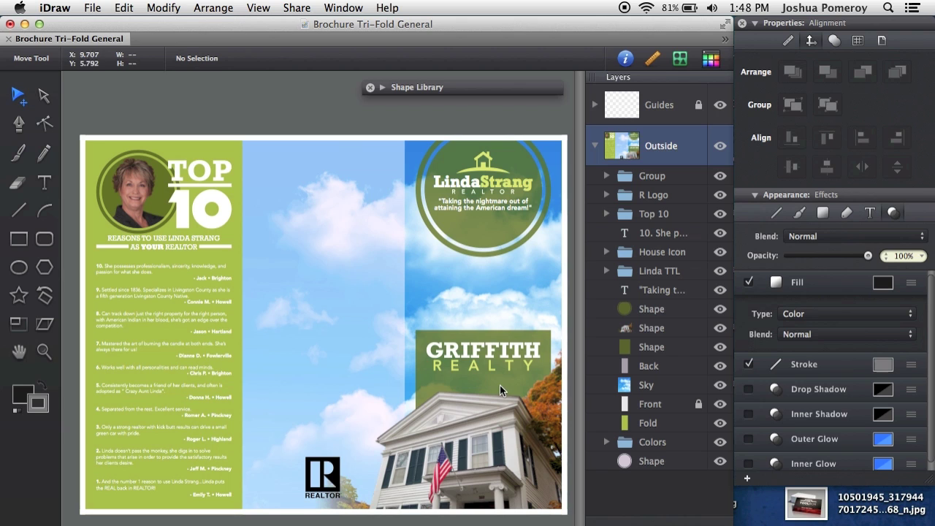
click(381, 88)
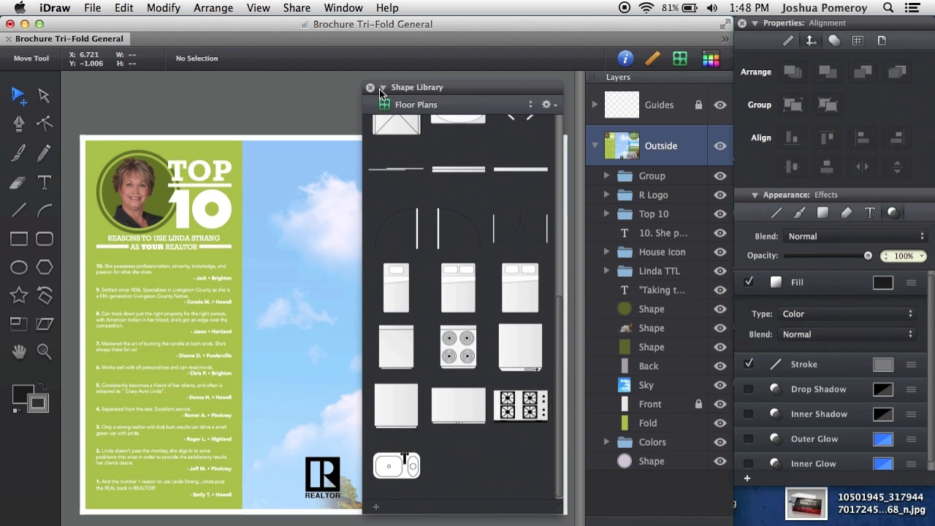
- Start a new shape library from the gear menu, naming it after the realtor
click(510, 111)
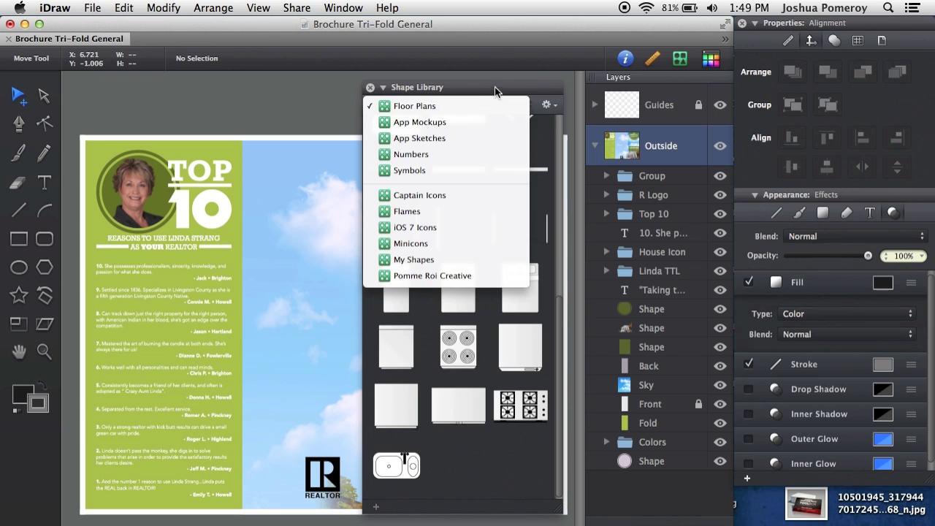
click(508, 93)
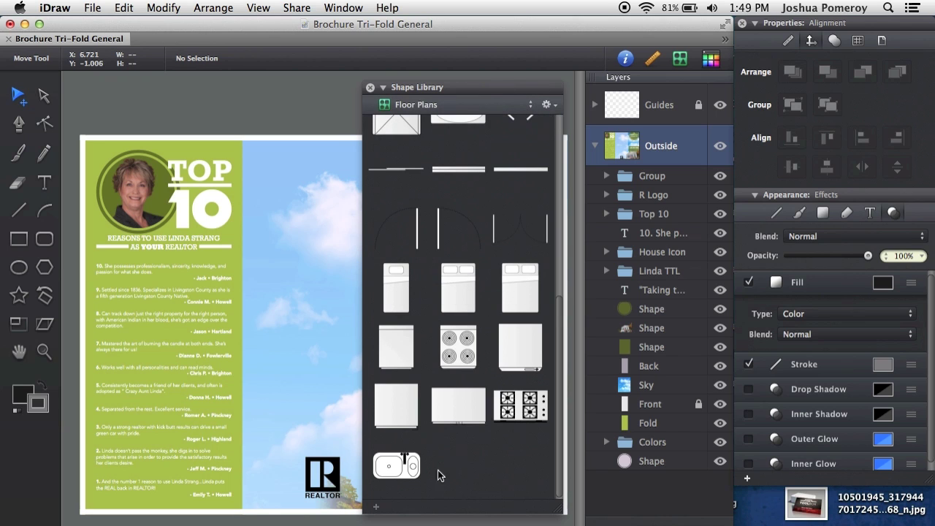
click(550, 106)
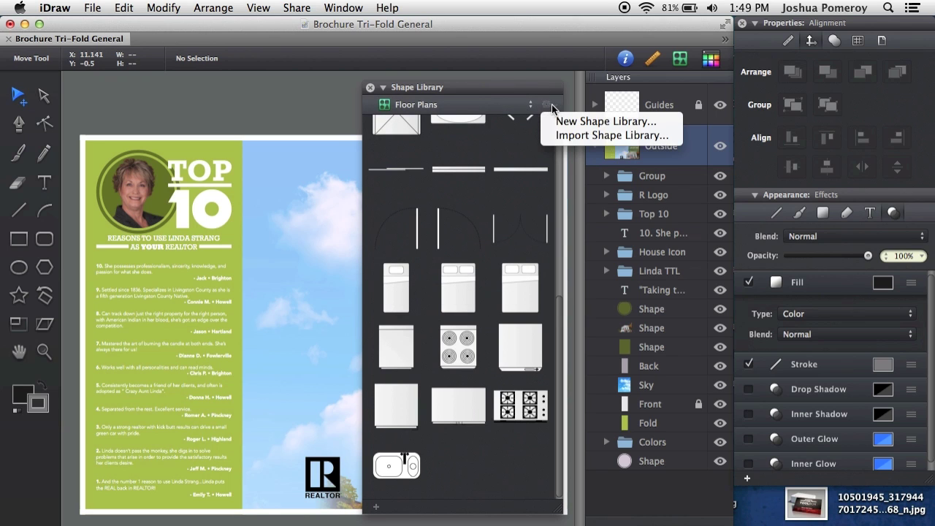
click(555, 108)
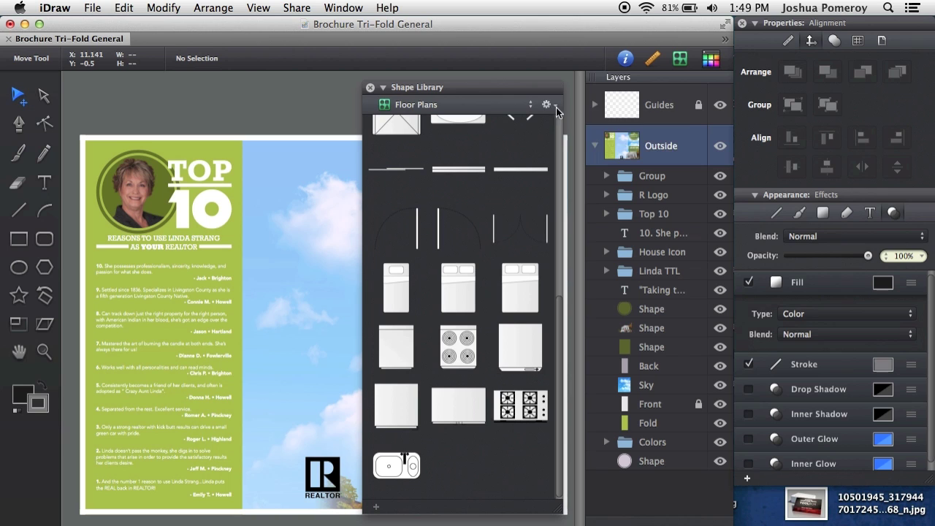
click(556, 109)
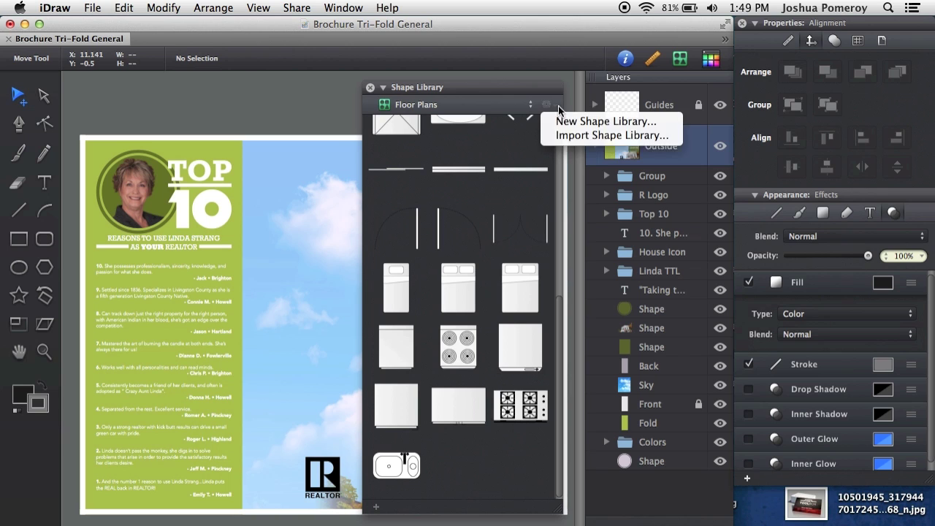
click(624, 129)
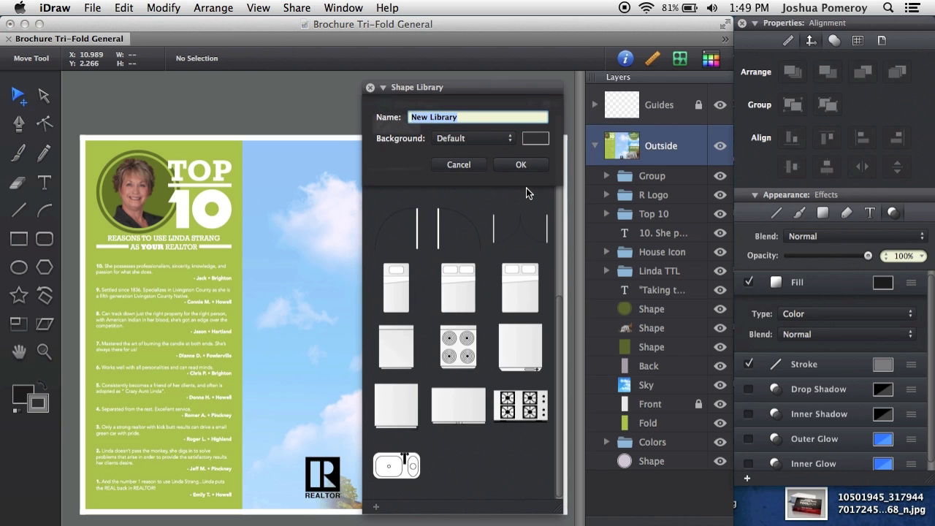
- Confirm the new library and add the TOP 10 icon from the Top 10 group
click(520, 164)
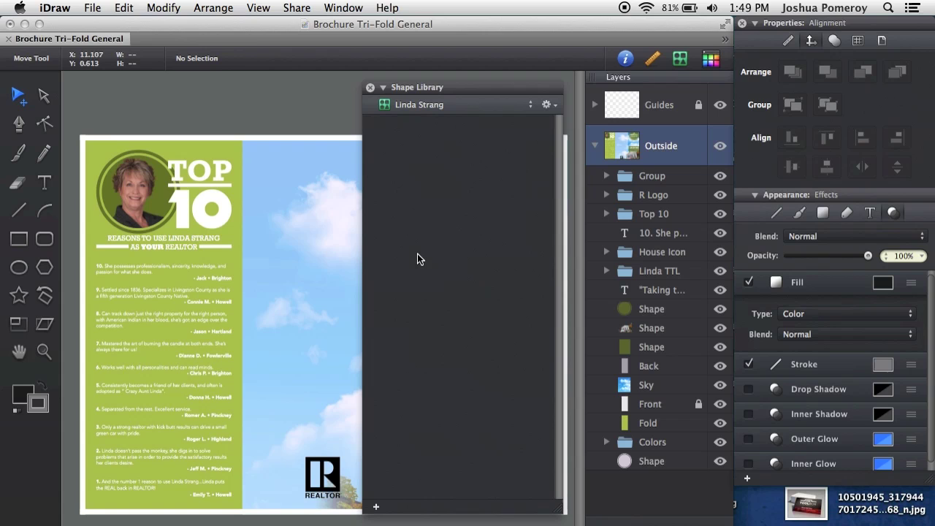
click(210, 186)
click(227, 207)
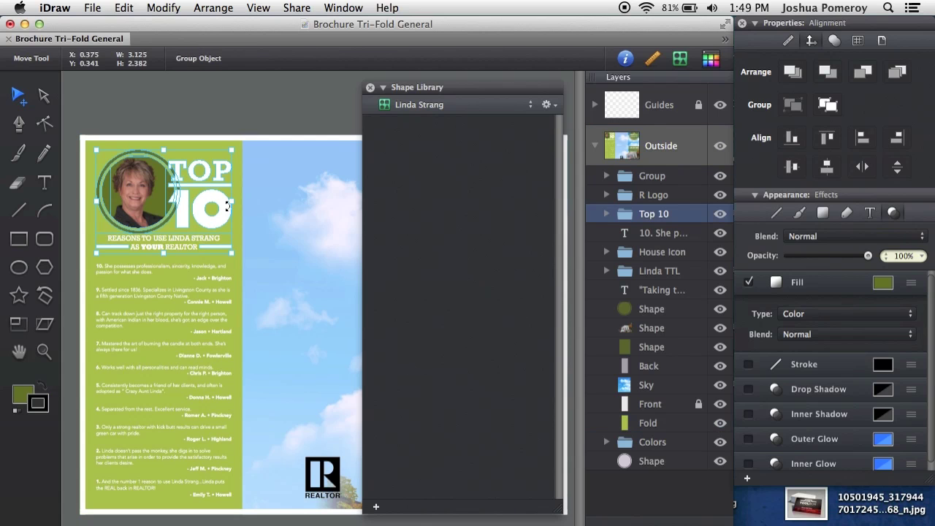
click(601, 215)
click(659, 271)
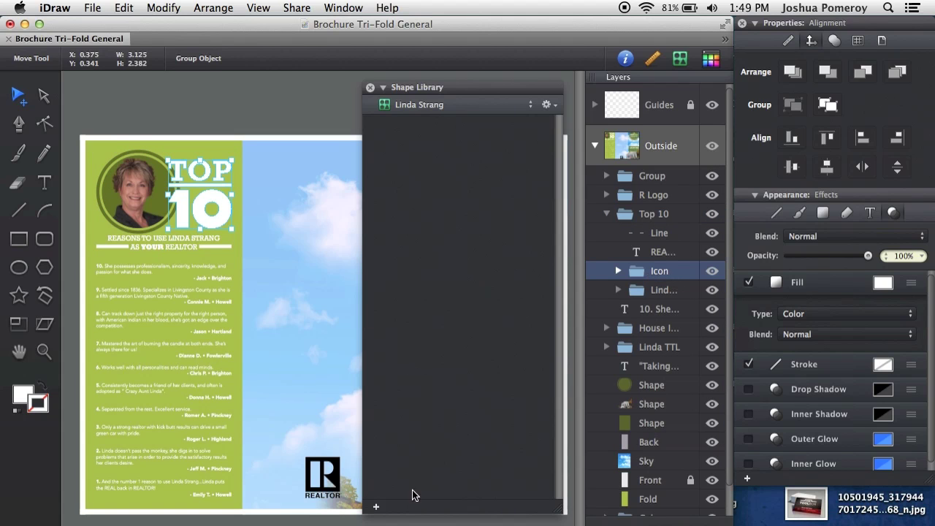
click(376, 507)
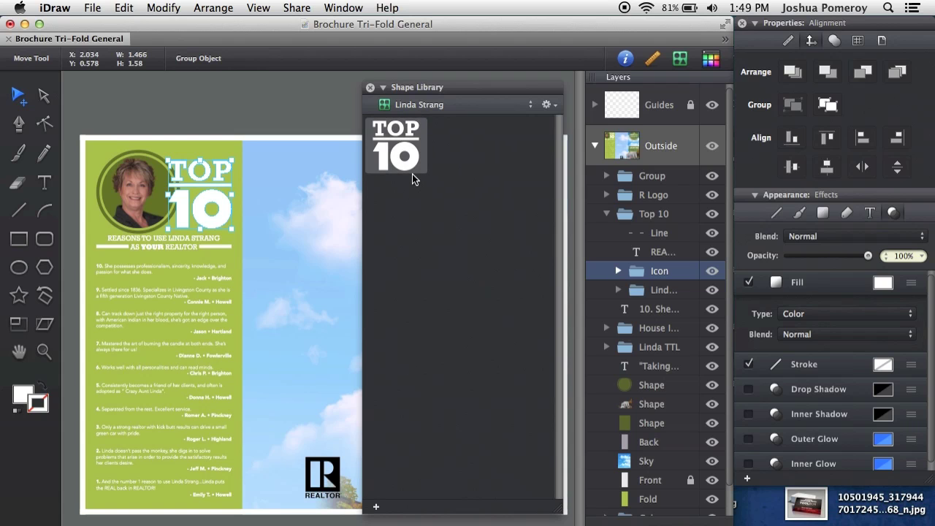
scroll(289, 241, right, 1)
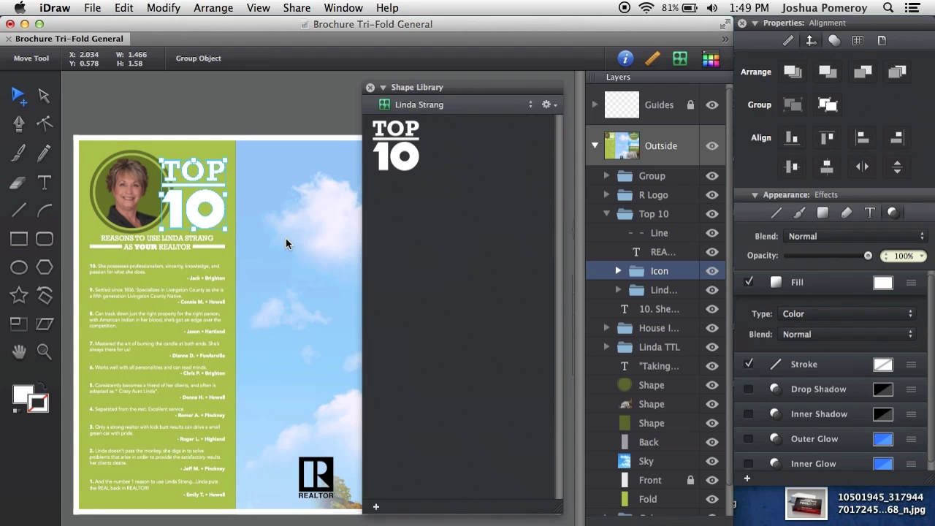
- Add the REALTOR R logo to the library, test a copy on canvas, then delete it
click(333, 474)
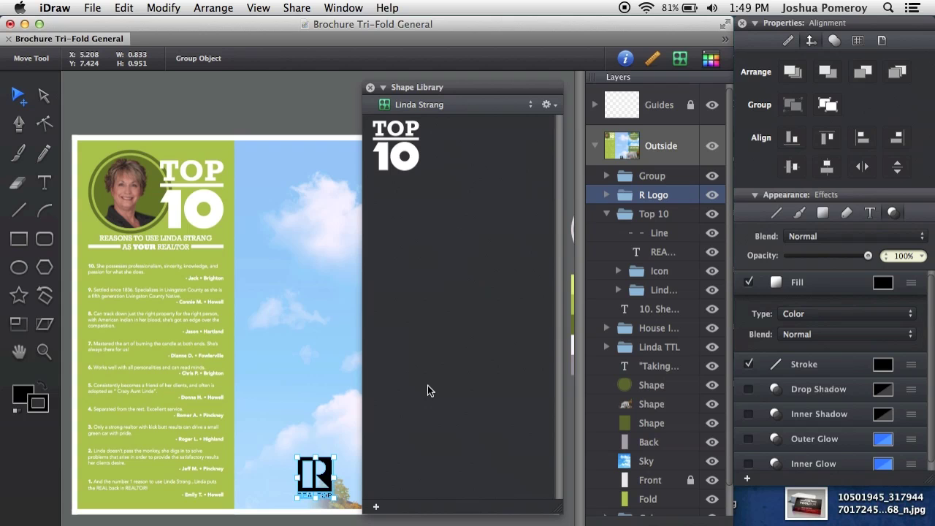
click(376, 507)
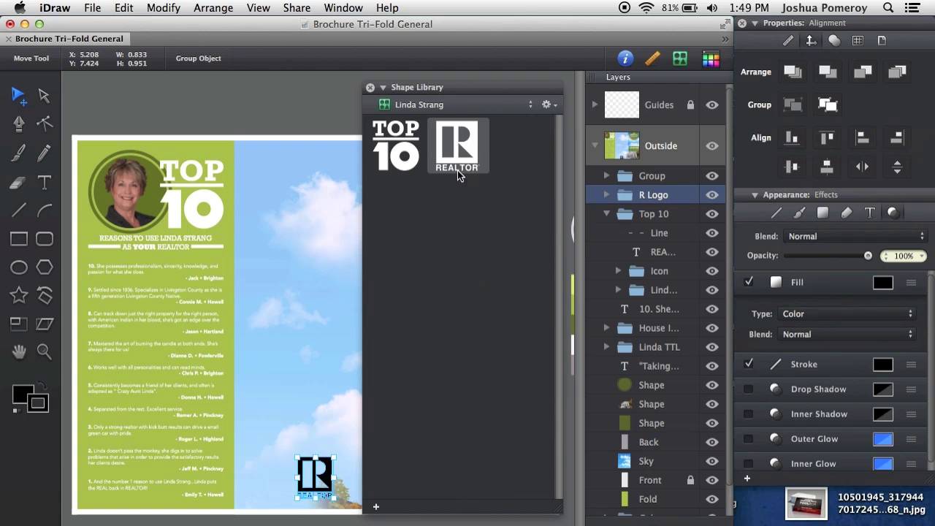
drag(456, 146, 317, 228)
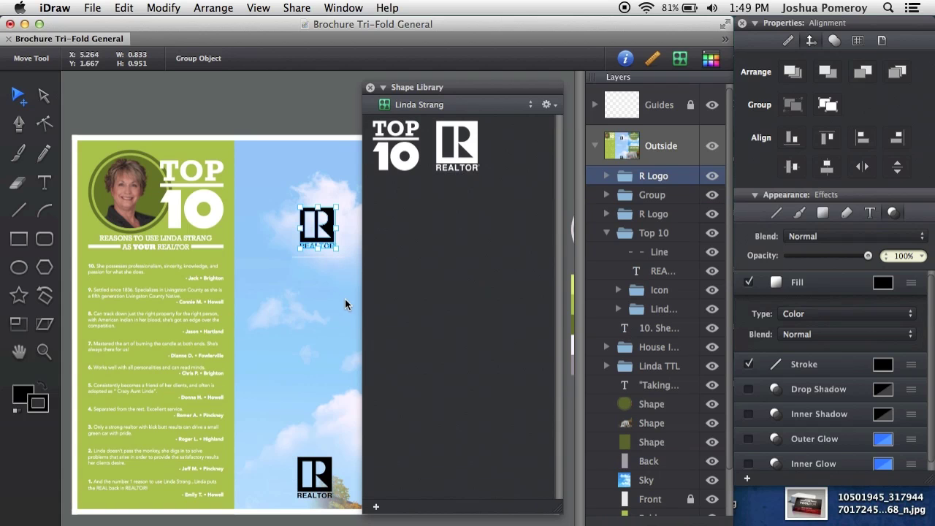
key(Delete)
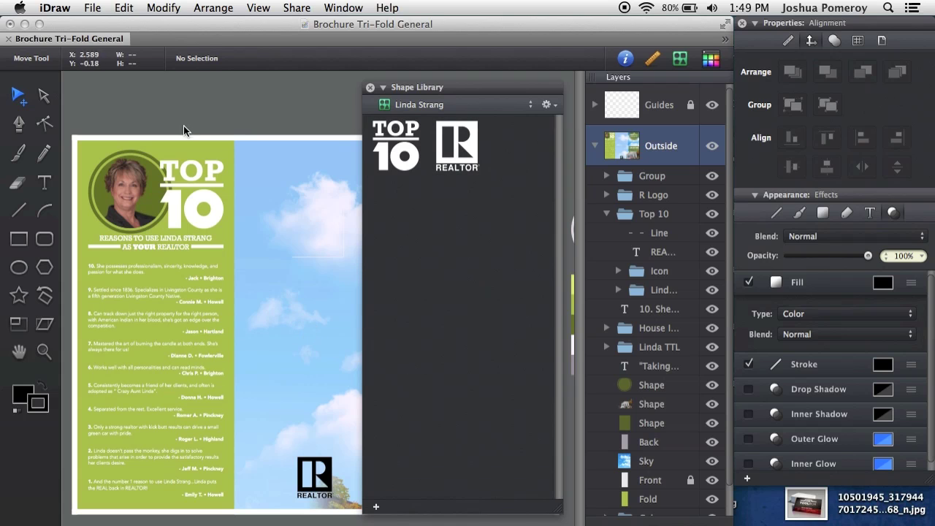
- Add the pale lilac circle beside the brochure as the library's third shape
drag(304, 266, 207, 270)
scroll(207, 270, right, 6)
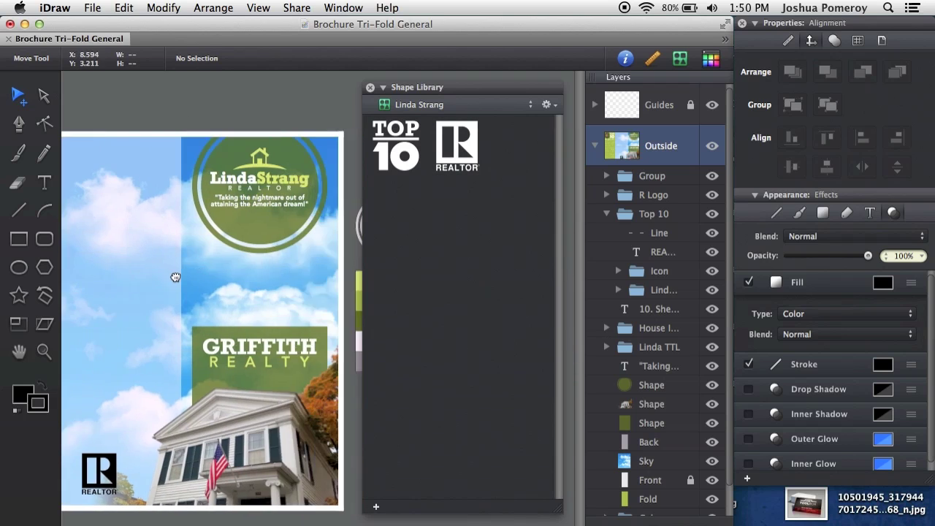
click(272, 243)
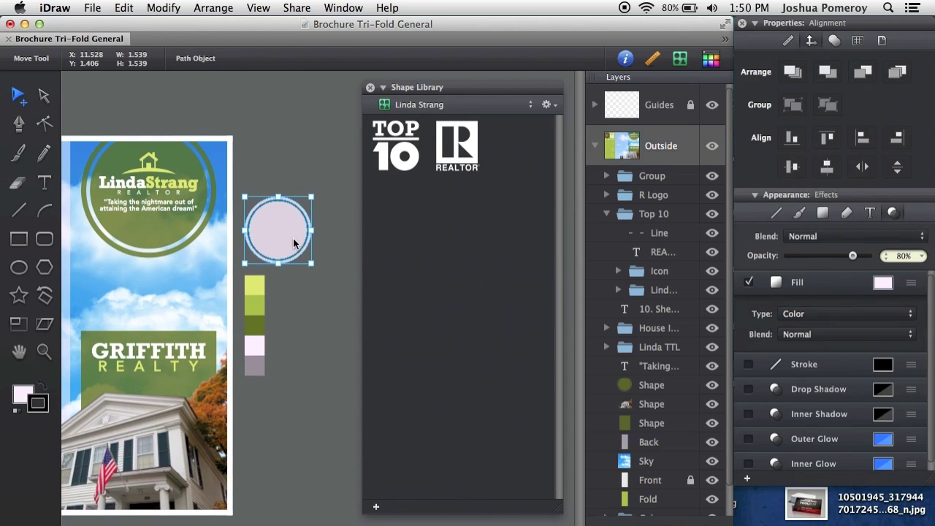
scroll(179, 283, left, 4)
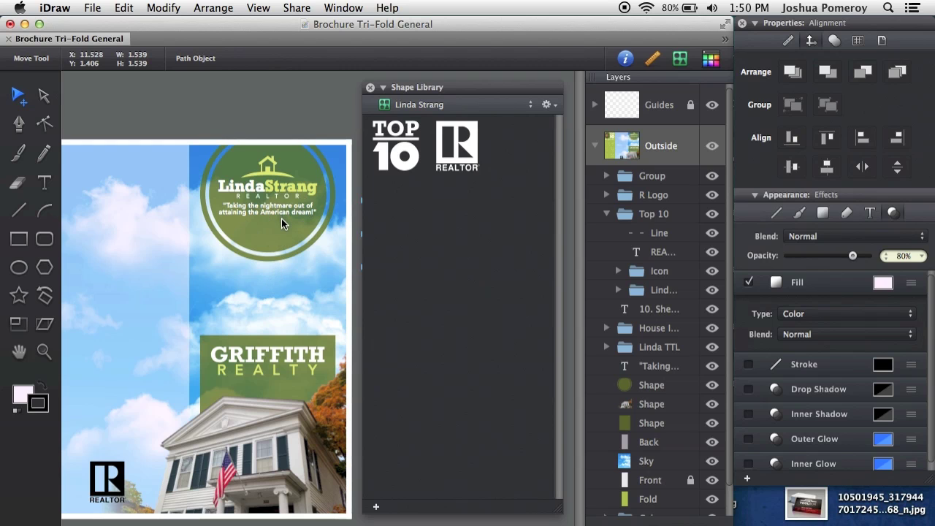
scroll(268, 354, left, 7)
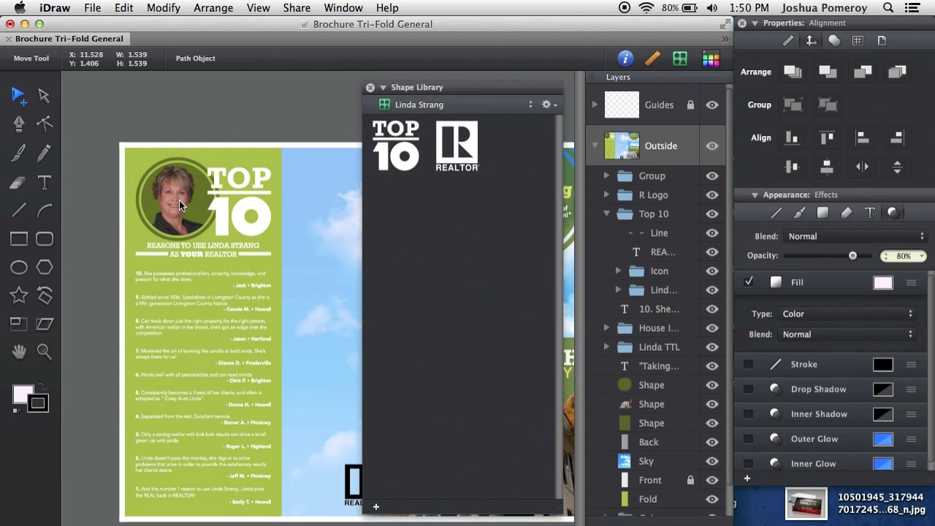
scroll(323, 313, right, 12)
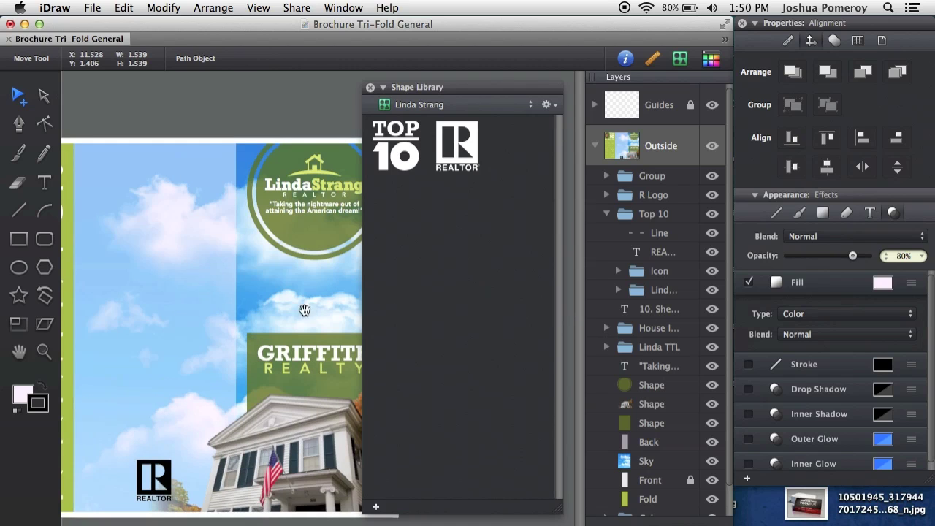
click(304, 244)
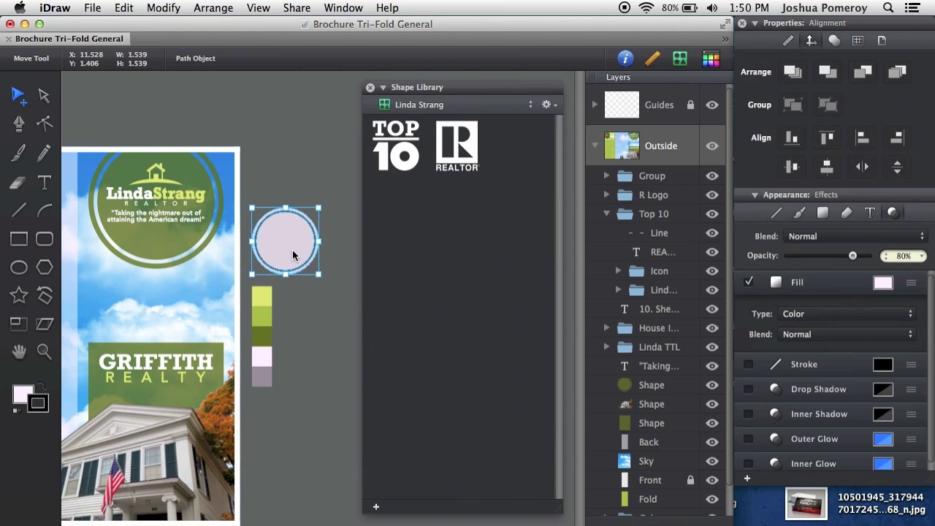
click(375, 506)
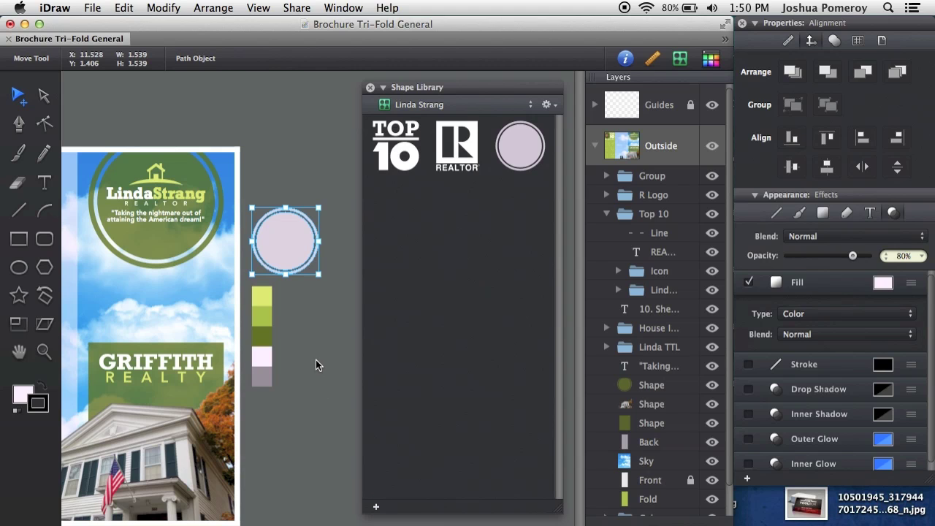
- Select the group of colour swatches beside the brochure
click(287, 409)
click(265, 322)
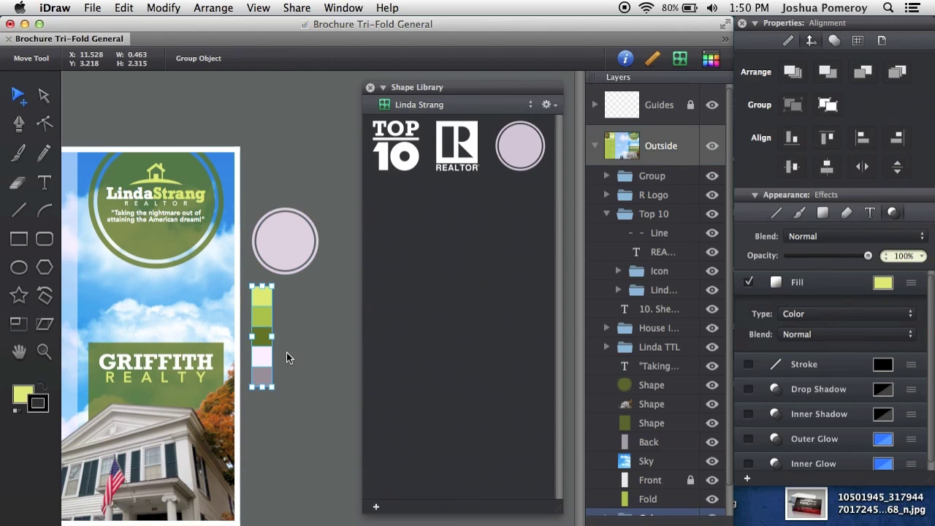
scroll(661, 453, down, 1)
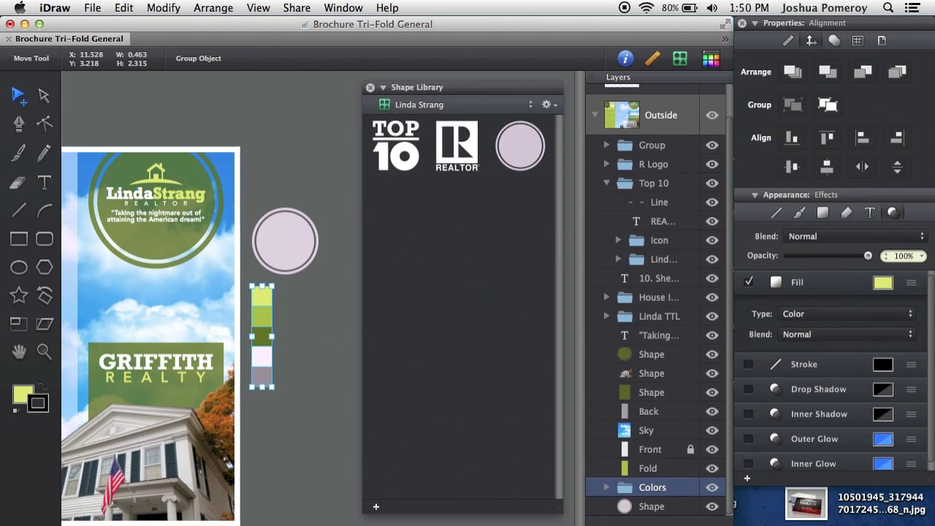
- In Chrome, open COLOURlovers from the Design bookmarks folder
click(720, 523)
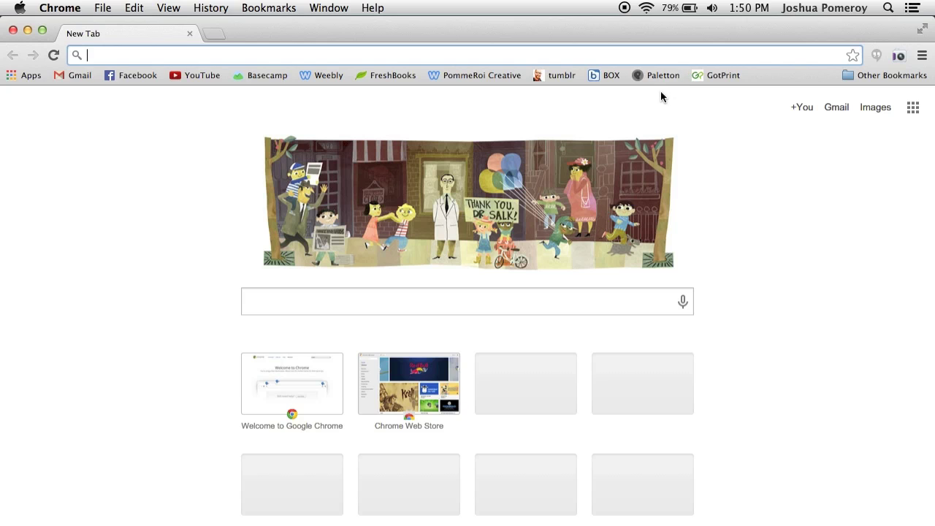
click(892, 76)
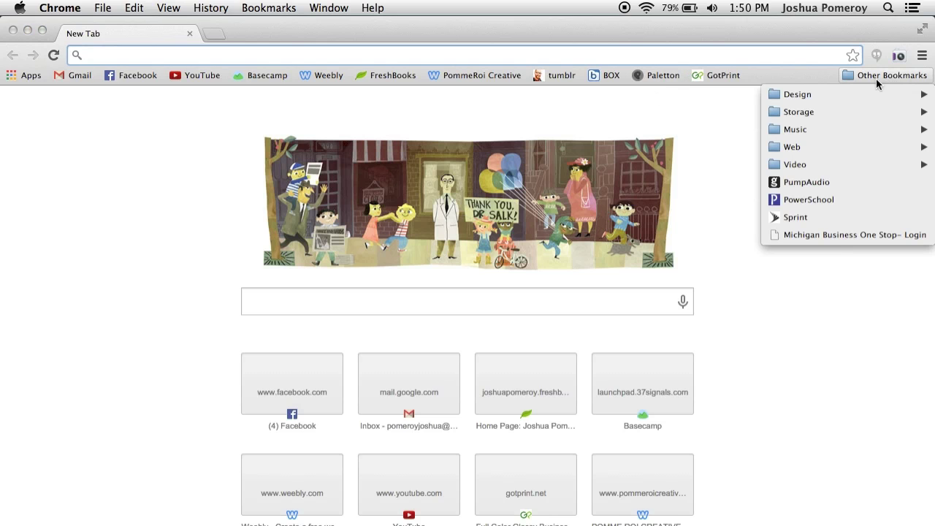
mouse_move(789, 103)
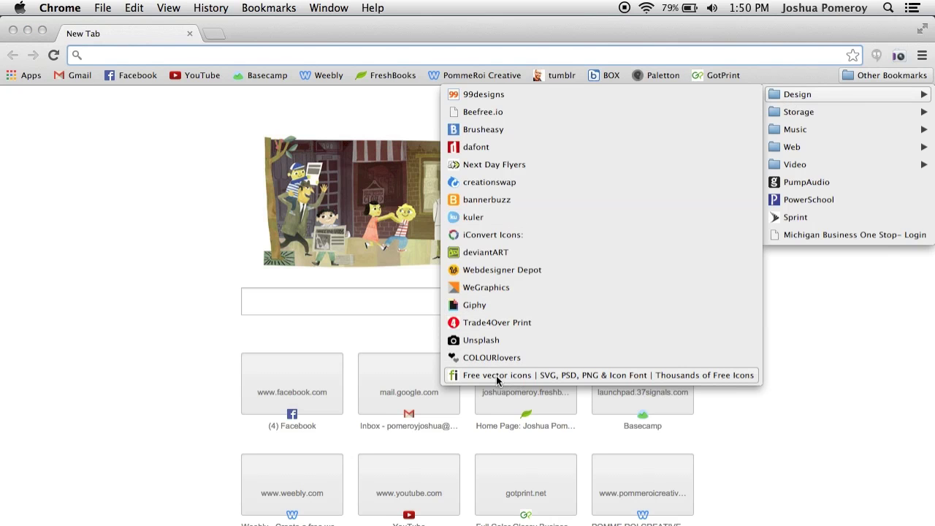
click(532, 358)
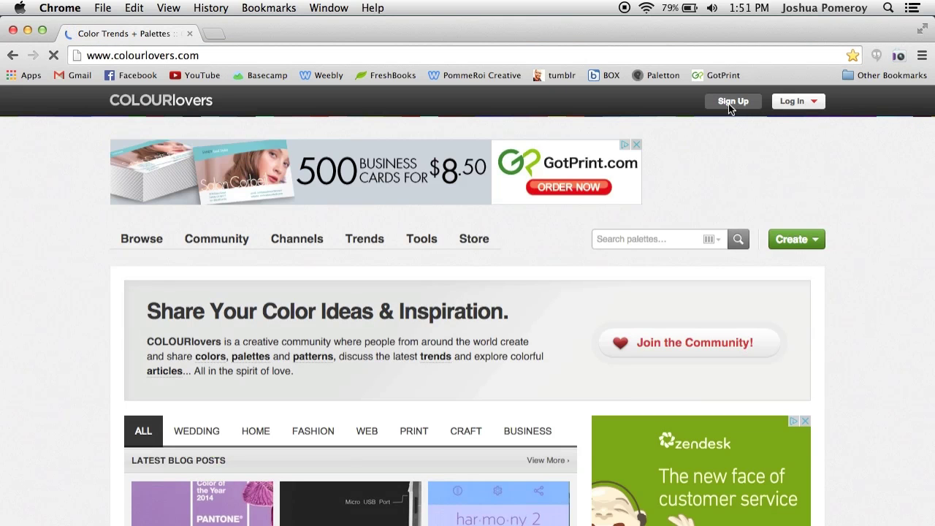
- Log in to COLOURlovers using Chrome's saved username and password
scroll(844, 173, down, 2)
scroll(844, 172, up, 2)
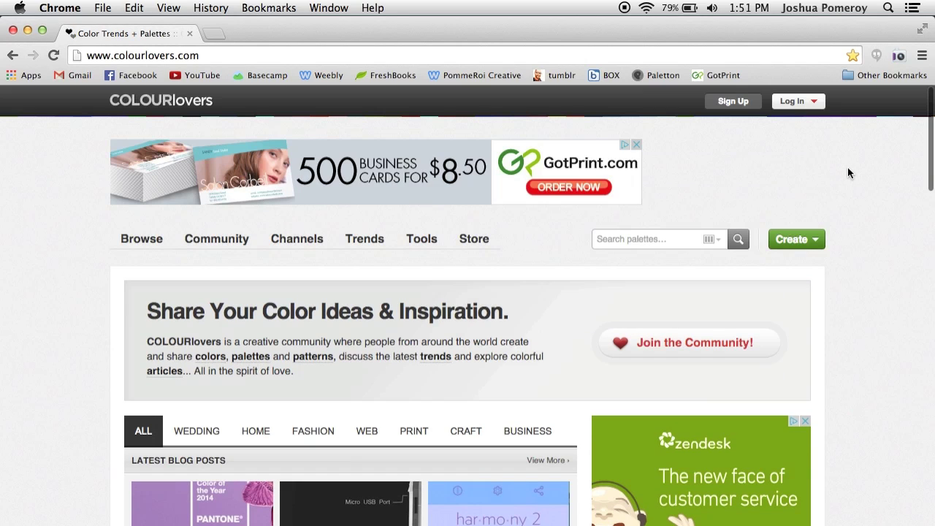
click(816, 104)
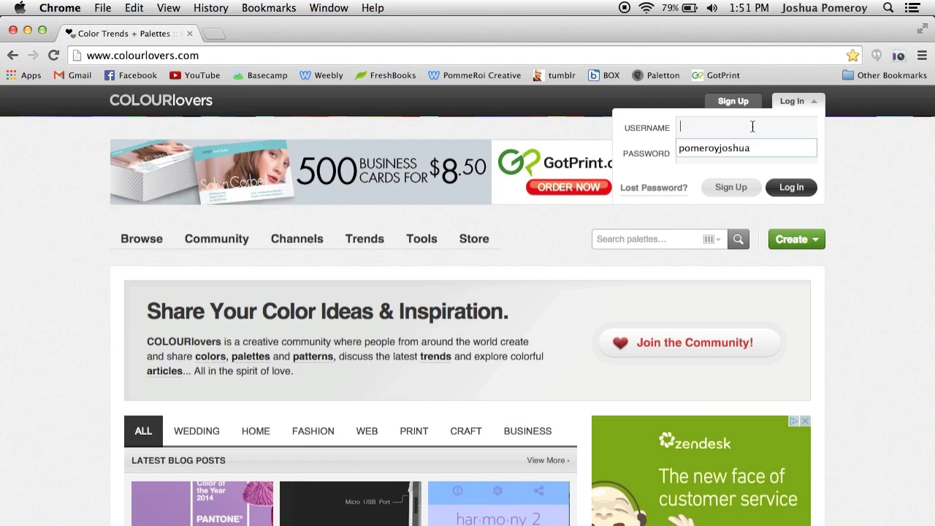
key(Down)
key(Return)
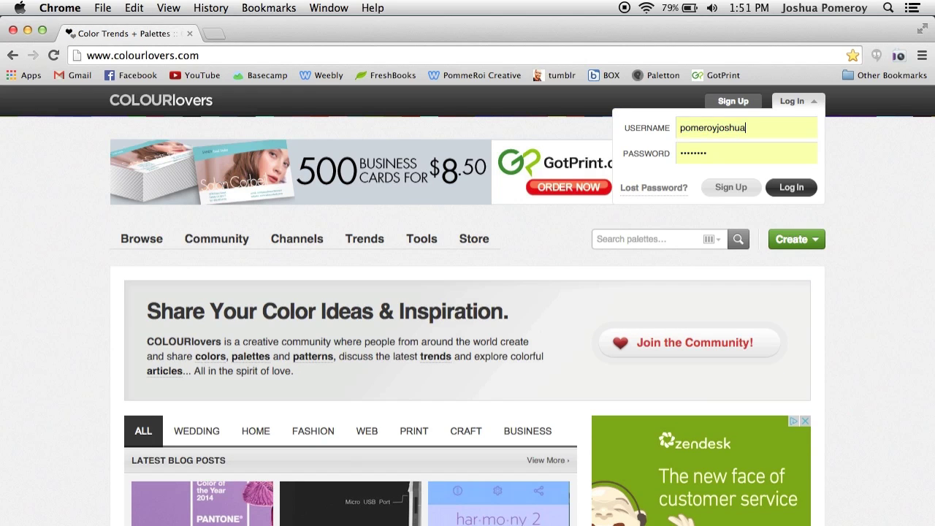
key(Return)
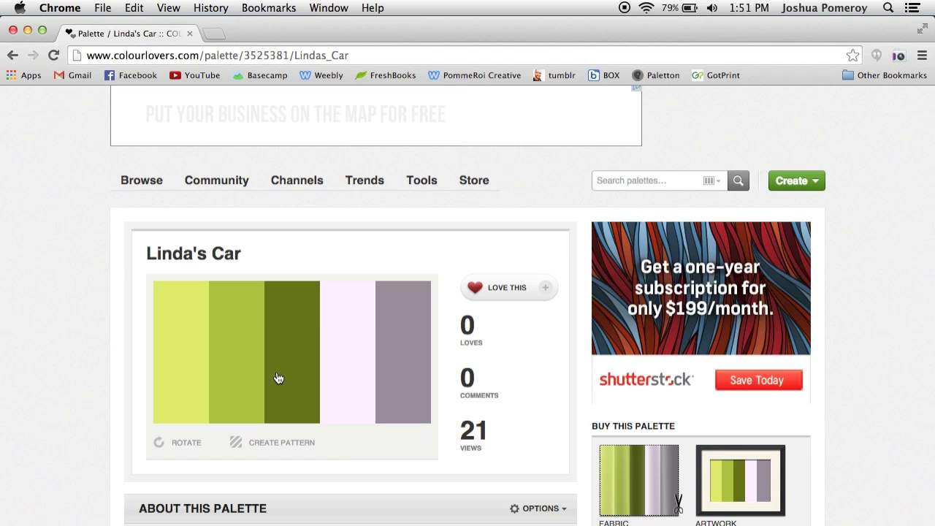
- Scroll down to the palette's COLORS list, briefly visiting the shimmer colour's own page
scroll(277, 378, down, 1)
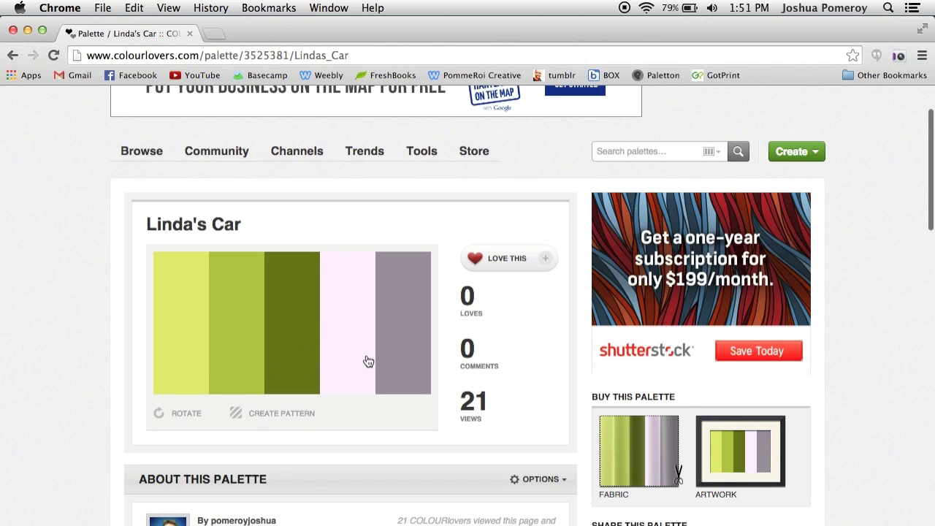
scroll(134, 343, down, 2)
scroll(73, 337, down, 10)
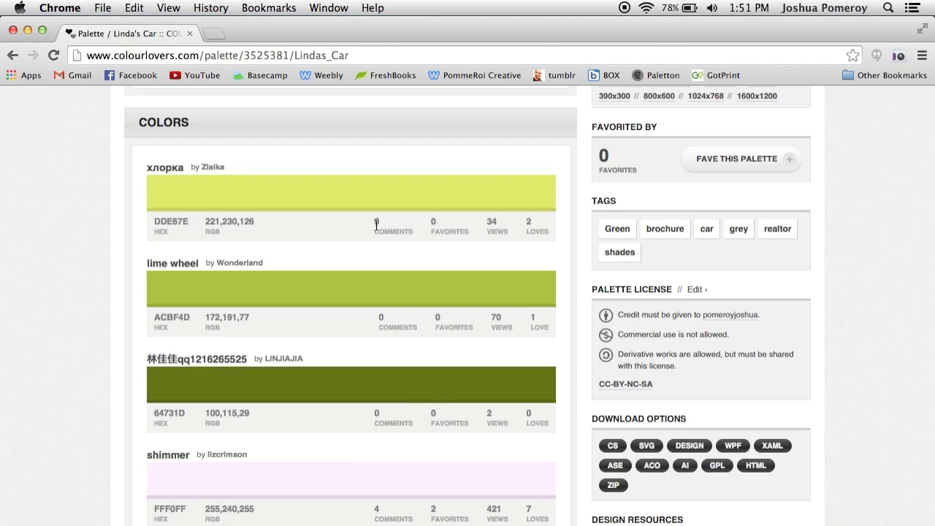
scroll(370, 452, down, 2)
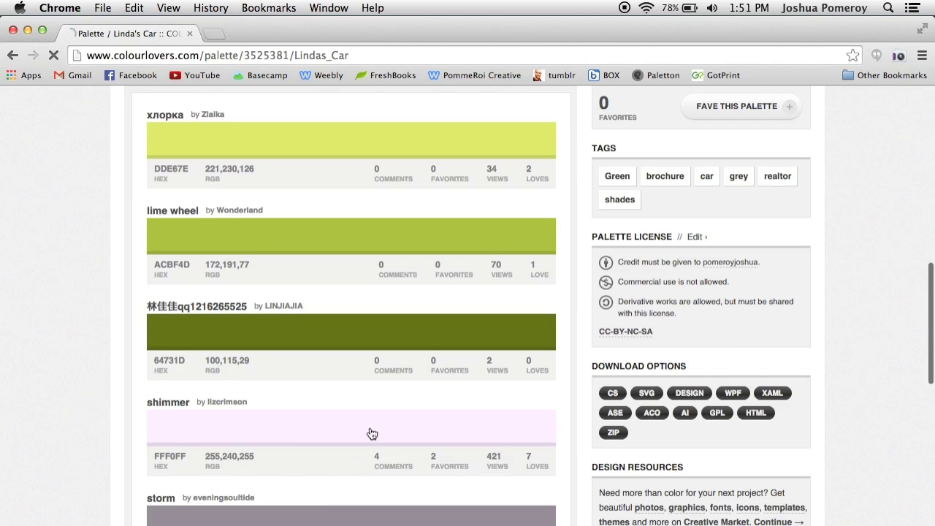
click(350, 456)
scroll(272, 464, down, 10)
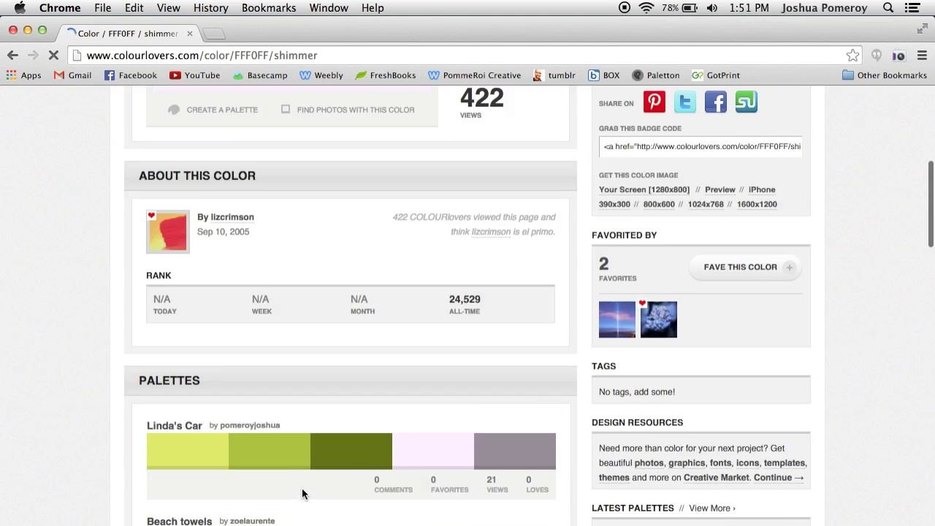
click(174, 425)
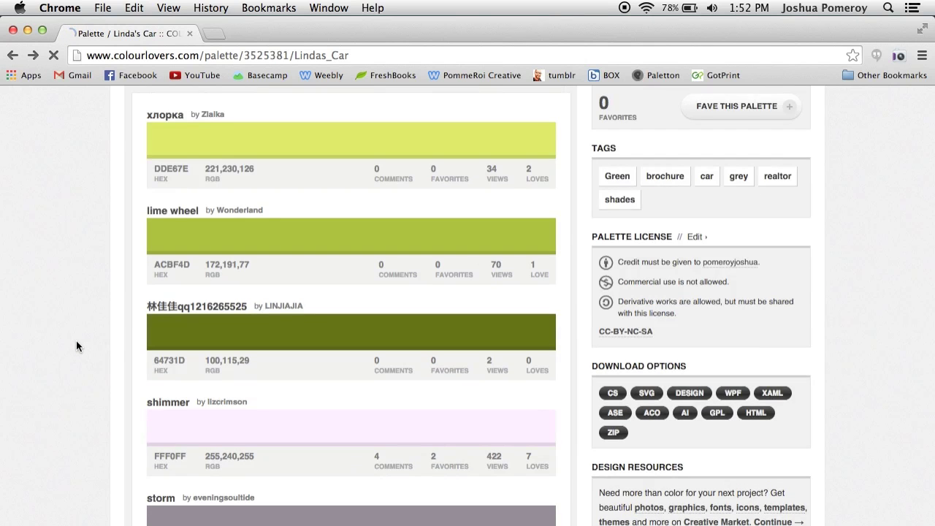
- Select the hex value DDE67E in the palette's colour list
scroll(75, 343, down, 5)
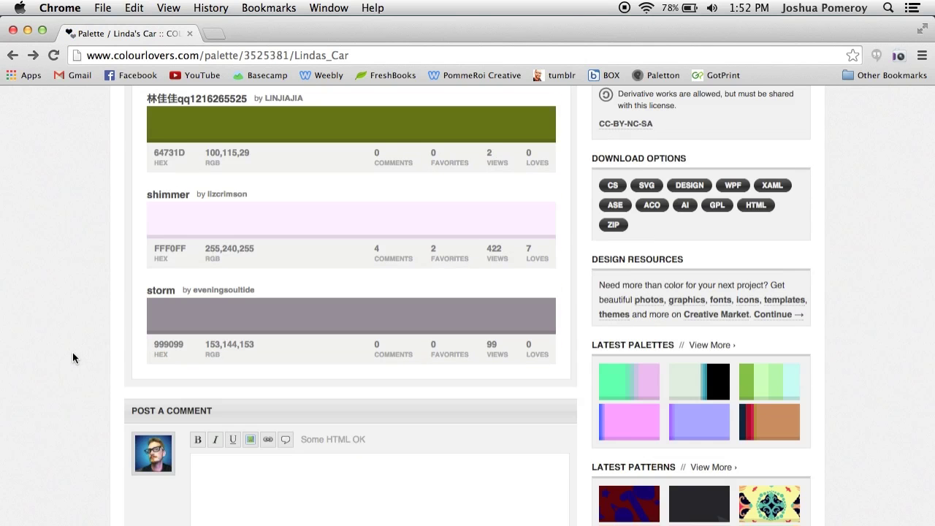
scroll(73, 358, up, 5)
scroll(78, 340, up, 1)
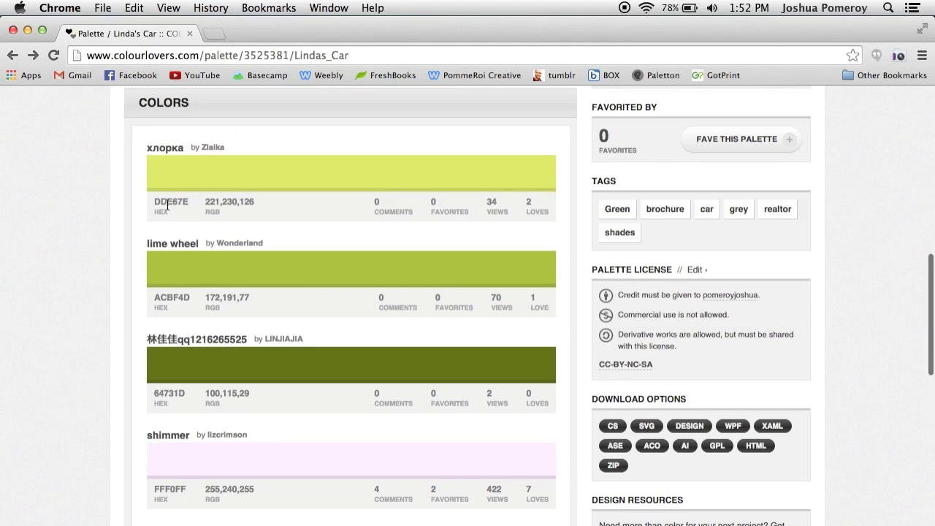
double_click(168, 206)
- Fill the top yellow-green swatch with hex DDE67E using the RGB/hex colour picker
click(98, 208)
click(793, 519)
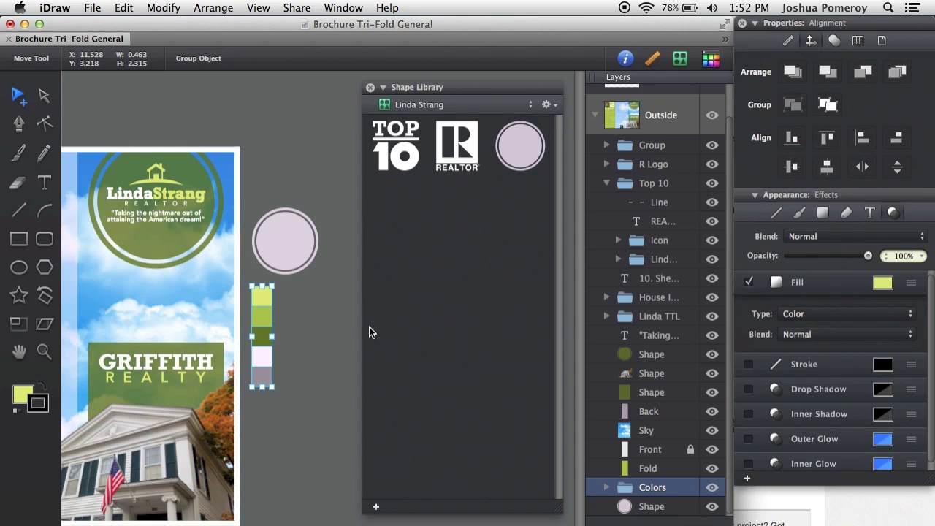
click(306, 305)
double_click(269, 293)
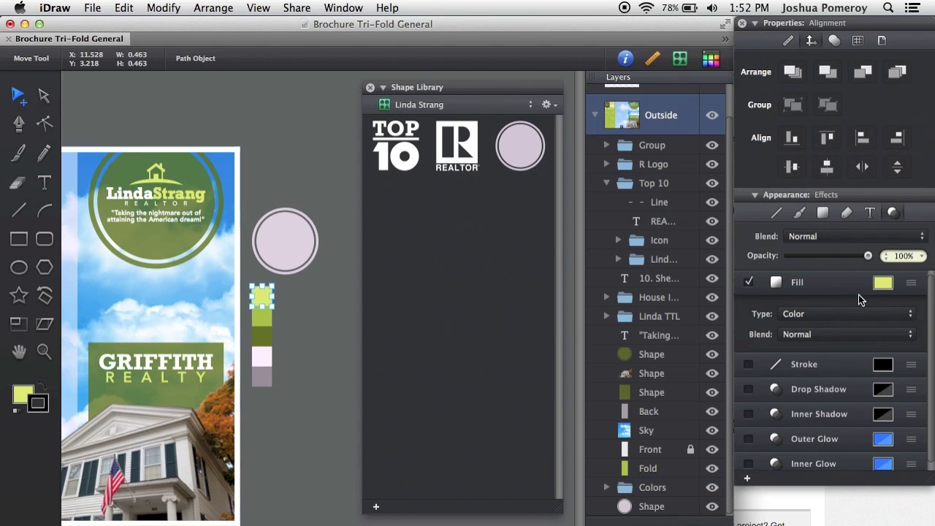
click(883, 284)
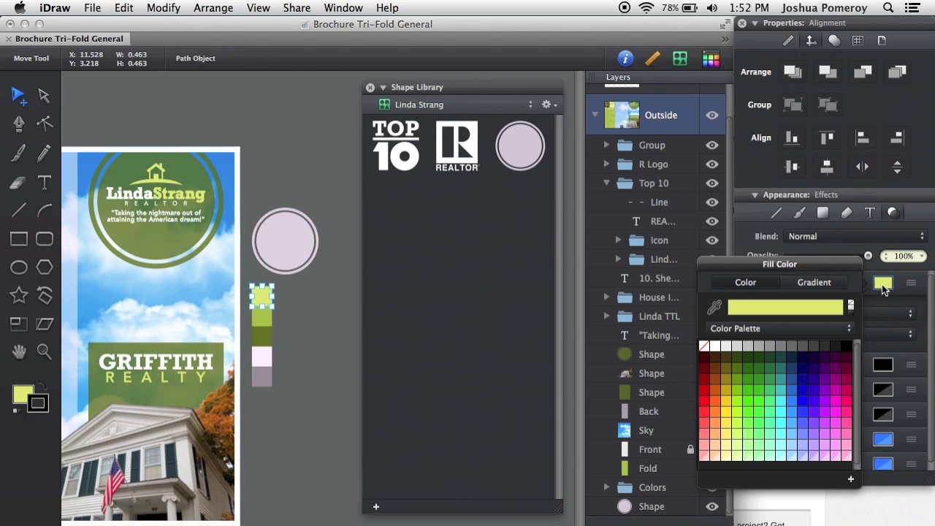
click(745, 332)
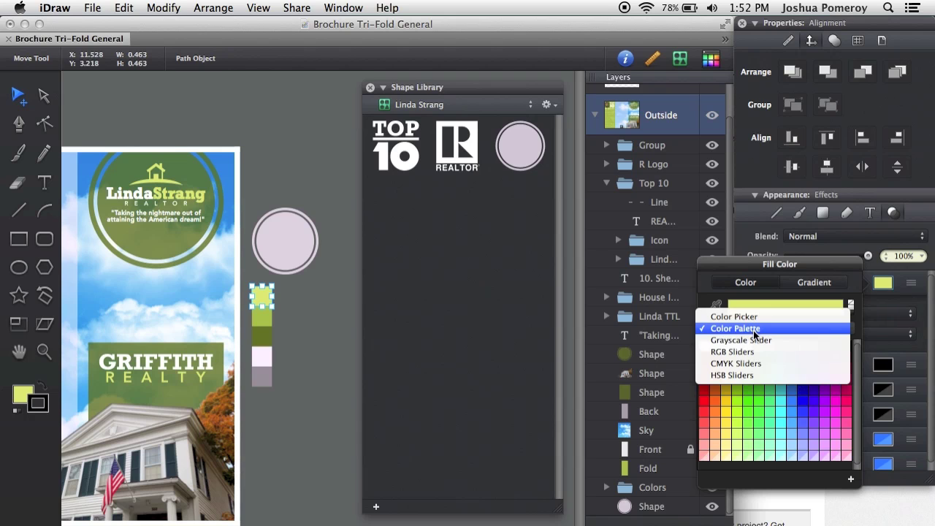
click(788, 317)
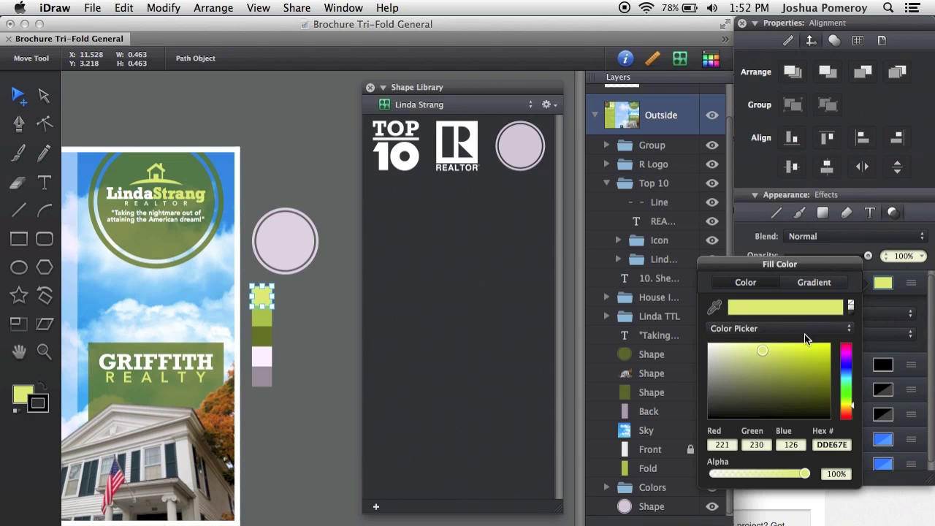
double_click(832, 447)
click(300, 395)
click(312, 395)
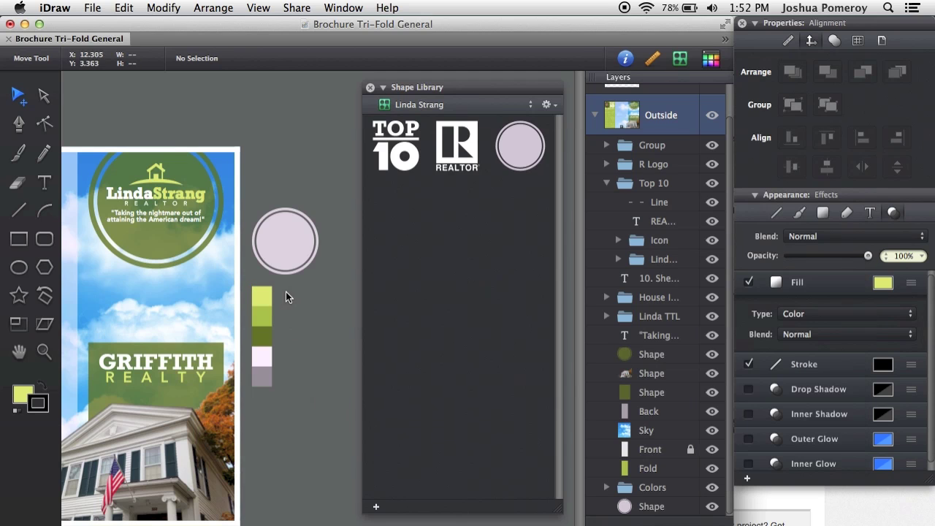
- Add the Colors swatch group to the realtor shape library
click(260, 300)
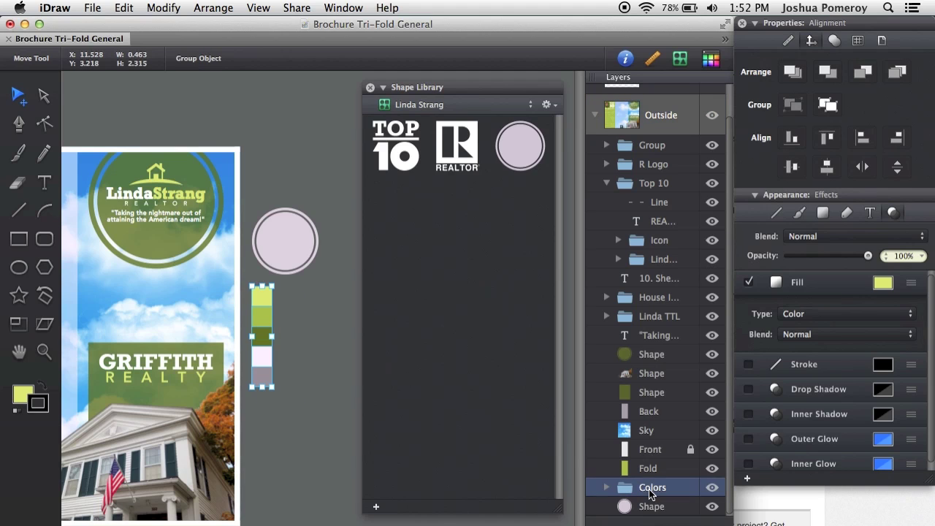
click(377, 506)
click(308, 436)
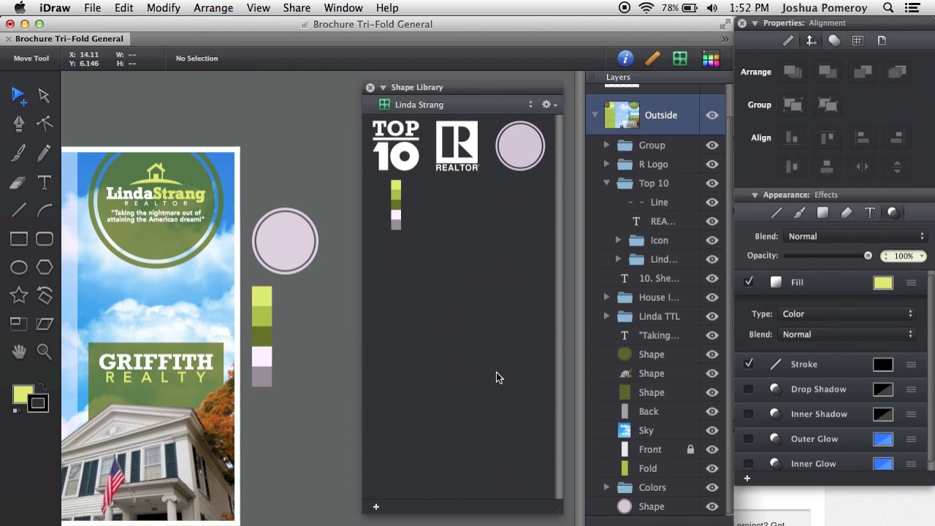
- Try the Fill settings: switch to preset colours and eyedrop the lime swatch's colour
click(881, 283)
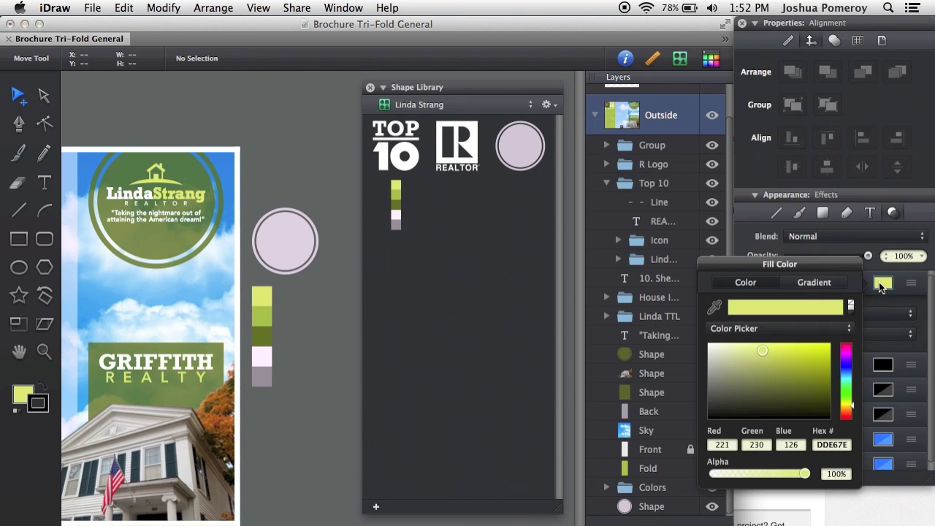
click(748, 333)
click(781, 337)
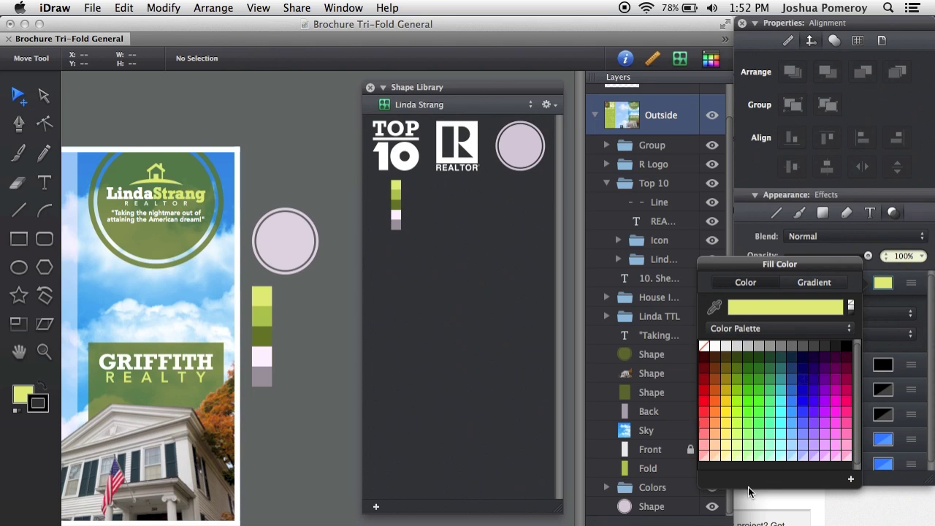
click(855, 478)
click(887, 283)
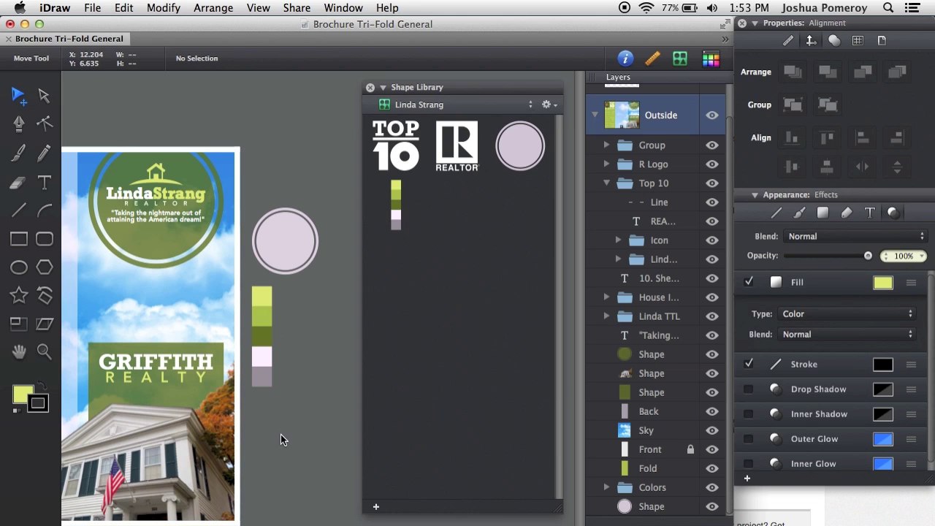
click(881, 285)
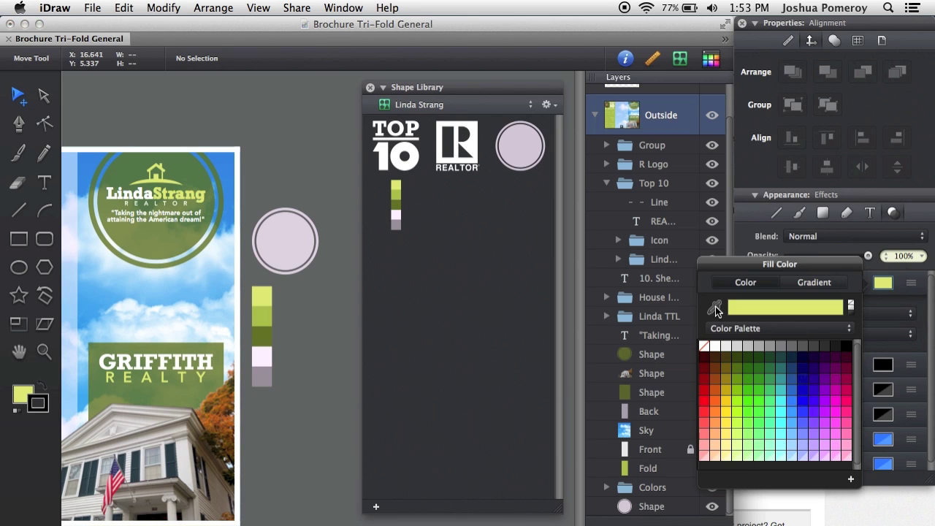
click(715, 307)
click(266, 302)
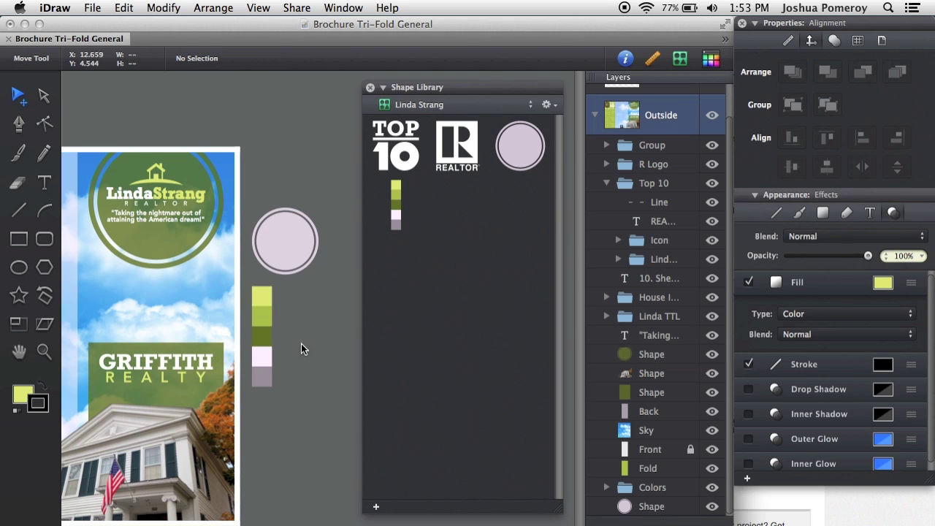
- Place a copy of the stored swatch strip above the page, then undo it
scroll(350, 370, left, 2)
scroll(350, 365, left, 2)
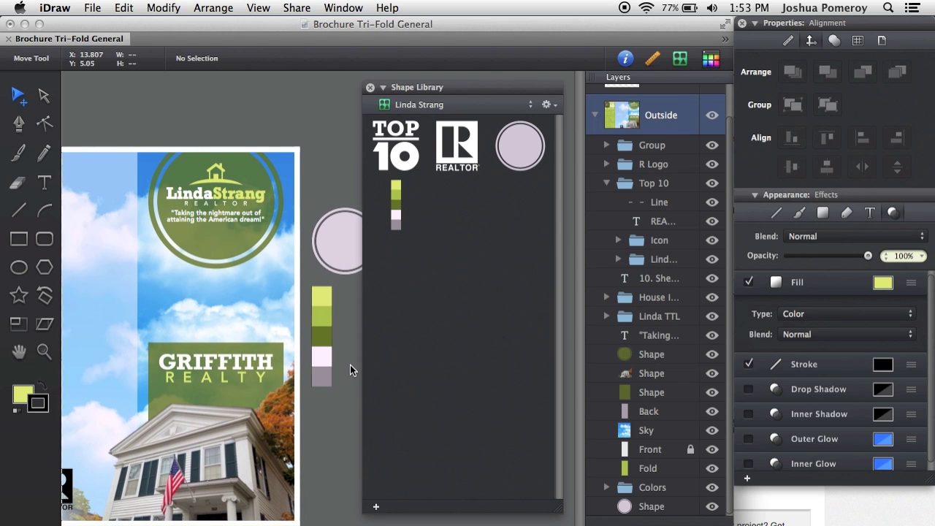
drag(323, 124, 330, 168)
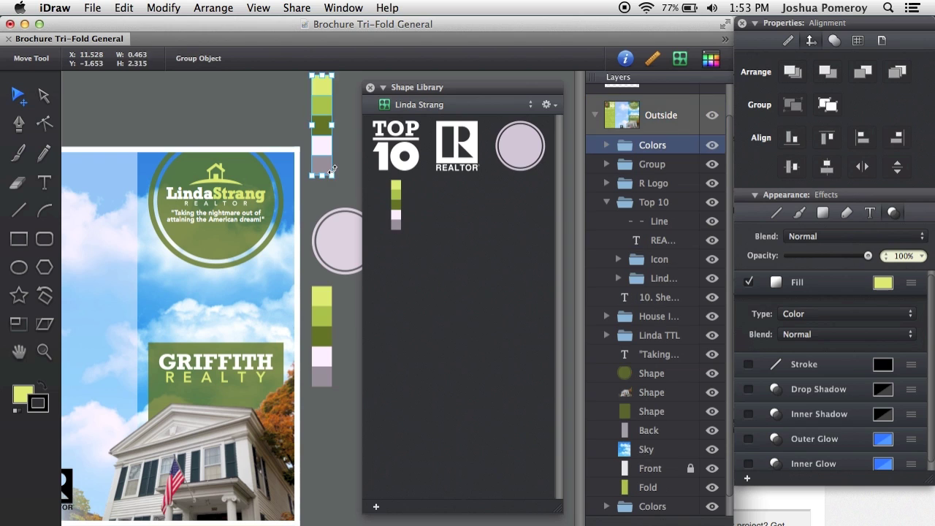
key(super+z)
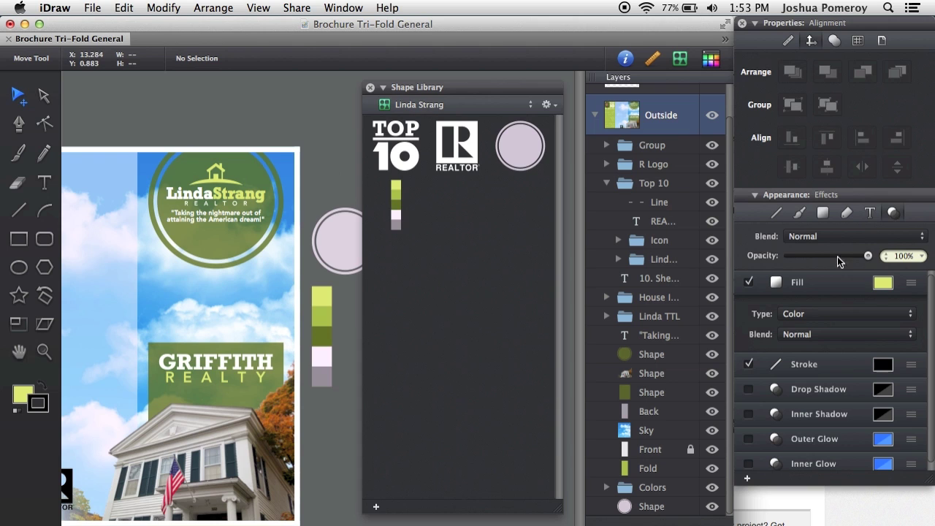
click(889, 285)
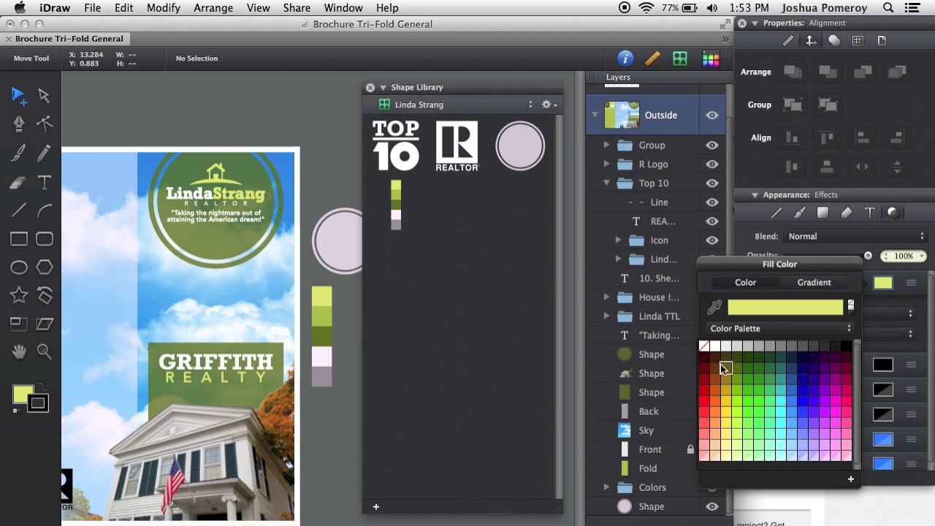
click(882, 284)
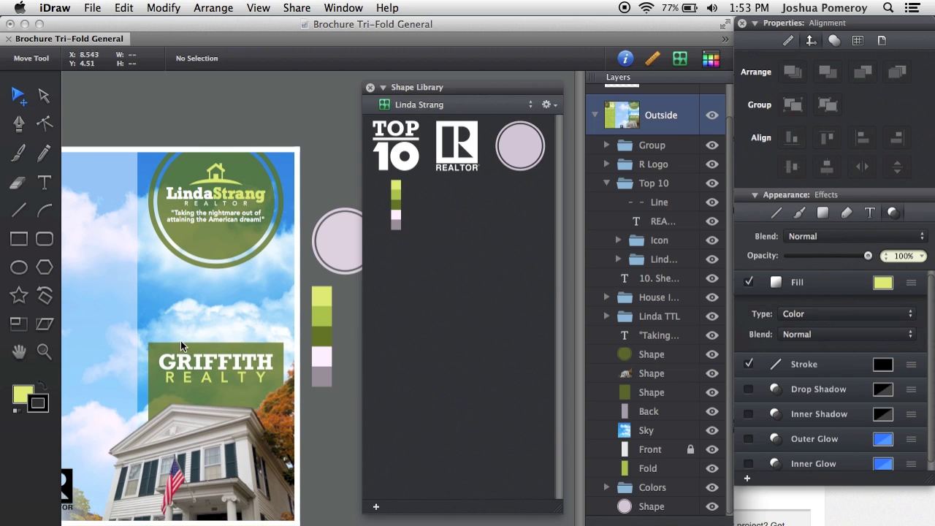
- Move the house photo right and down on the brochure page
drag(143, 360, 266, 386)
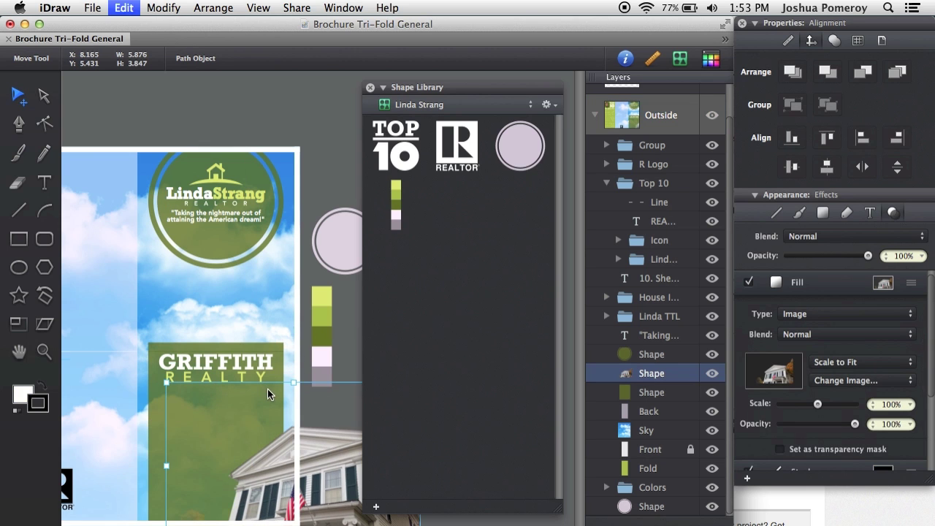
click(312, 442)
scroll(313, 442, left, 5)
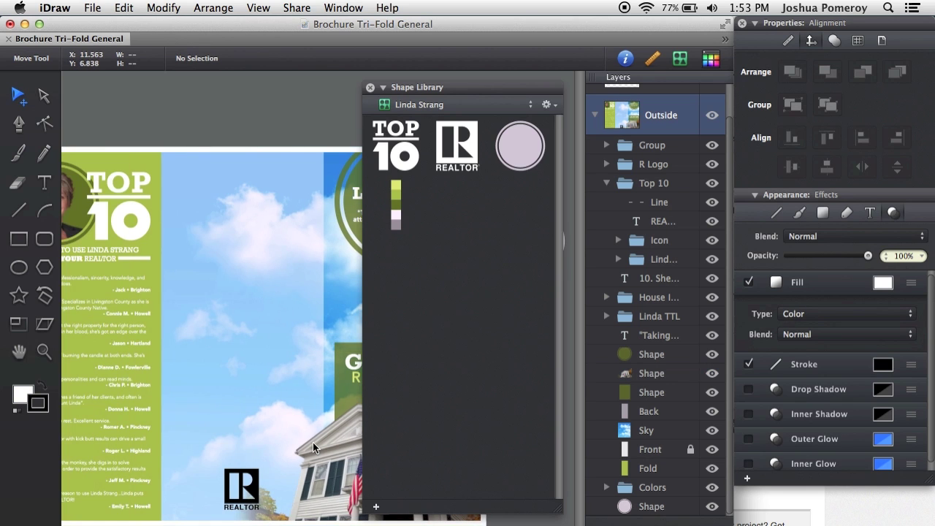
scroll(313, 443, left, 5)
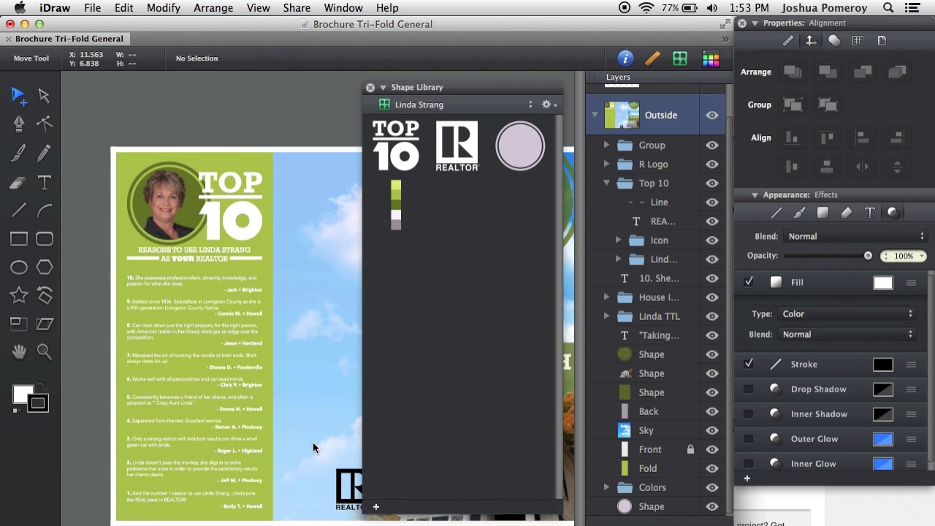
scroll(313, 443, right, 10)
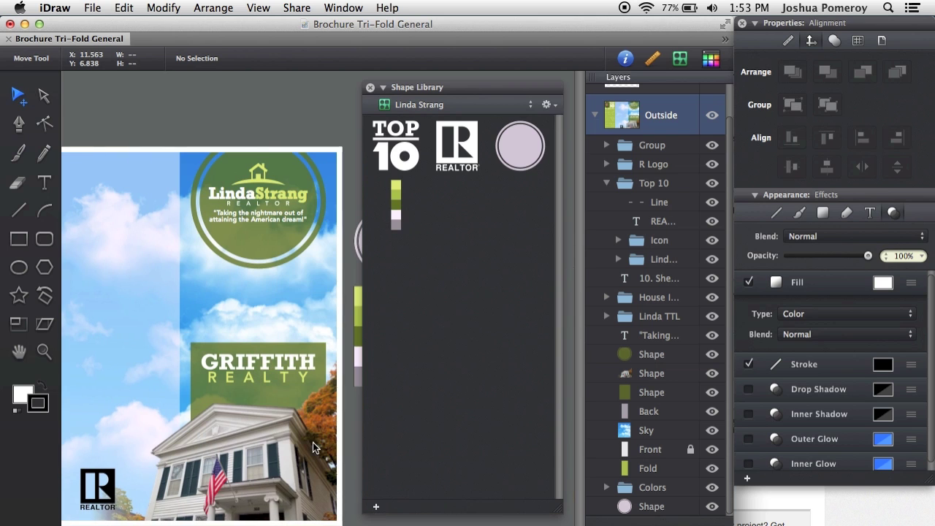
scroll(265, 182, up, 3)
- Add the logo's house icon to the shape library
click(262, 177)
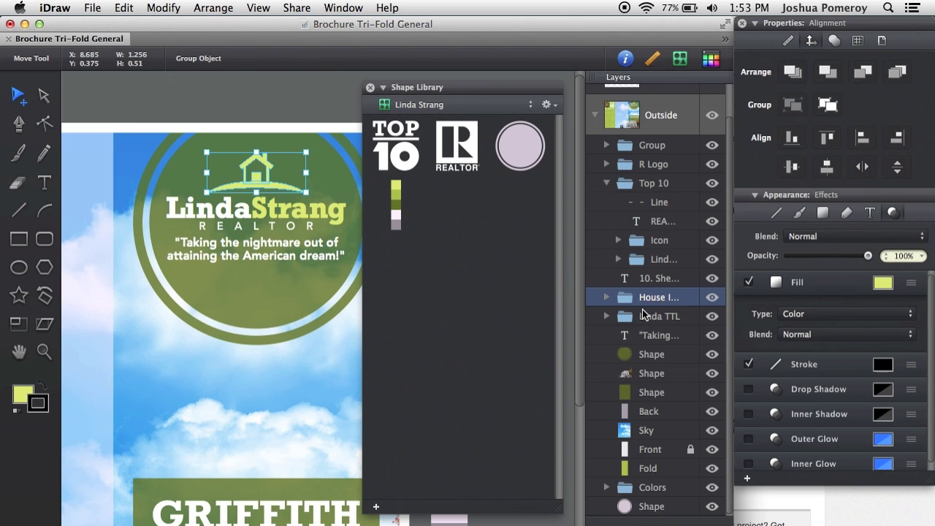
click(376, 506)
scroll(270, 371, down, 4)
- Add the GRIFFITH REALTY logo group to the shape library
click(291, 418)
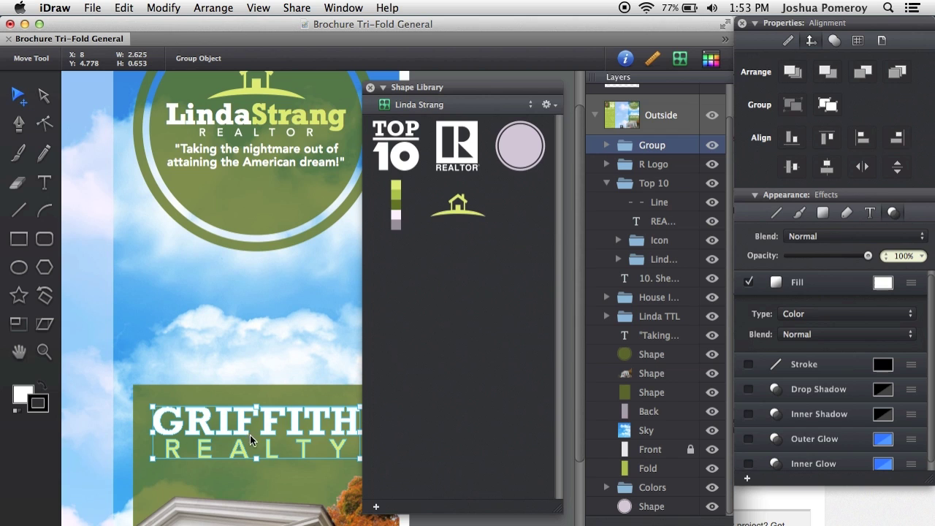
click(172, 9)
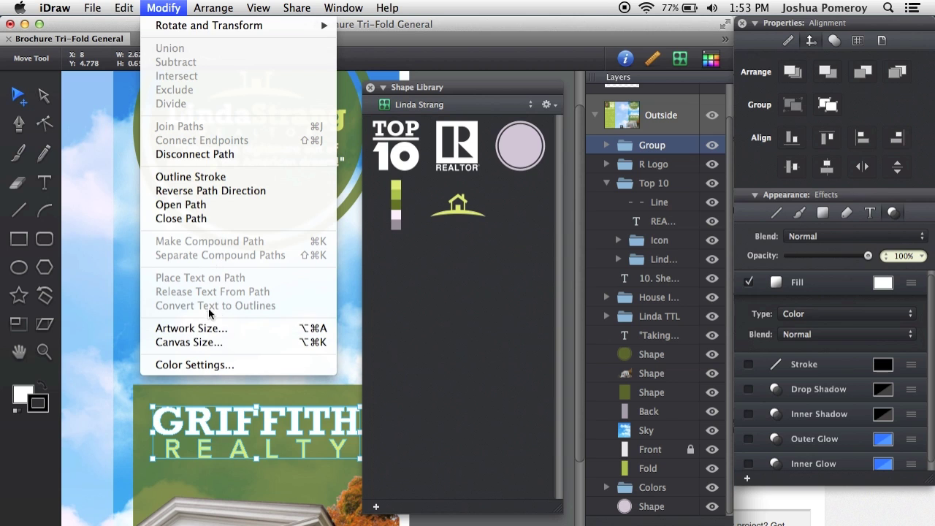
click(163, 7)
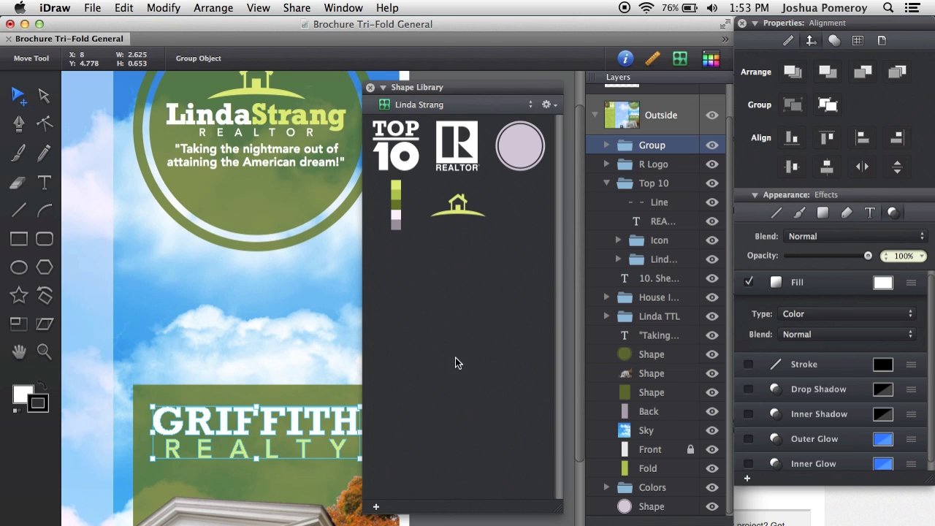
click(835, 40)
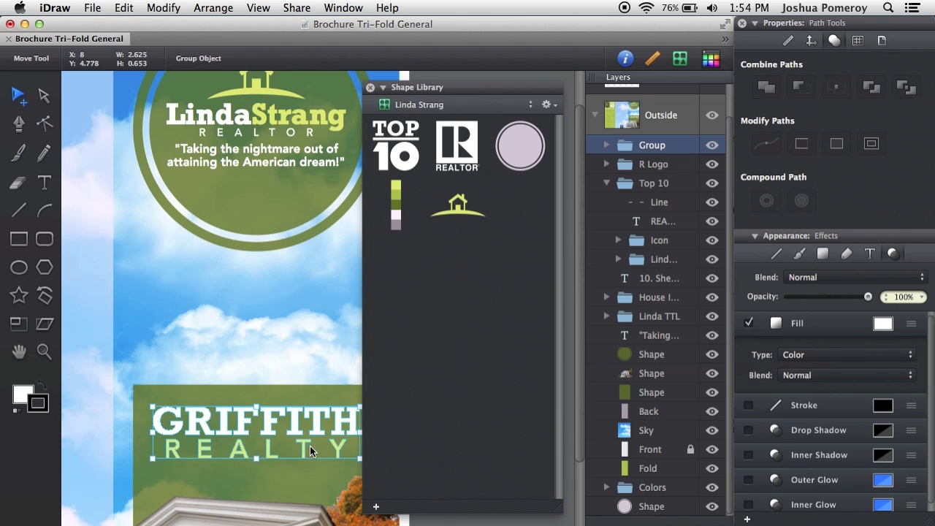
click(377, 506)
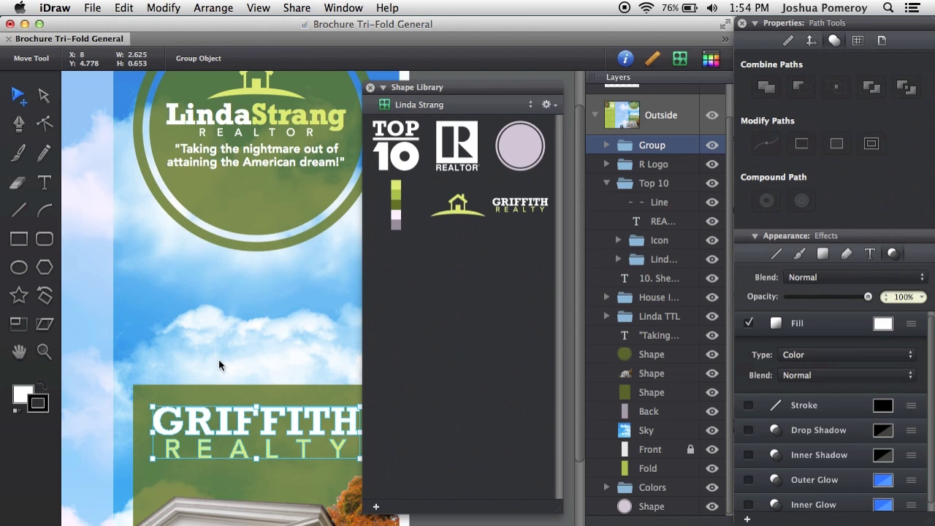
- Add the realtor's name-and-REALTOR logo group to the shape library
click(281, 126)
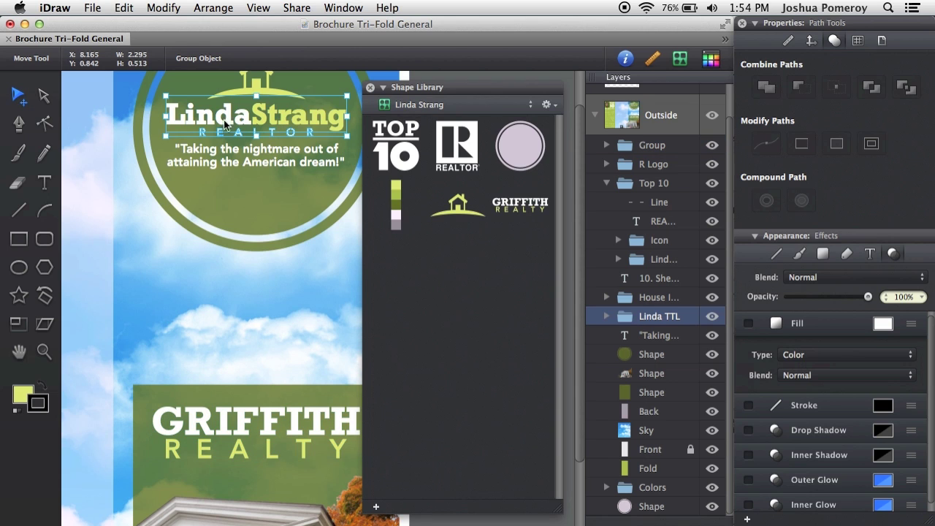
double_click(292, 115)
key(Escape)
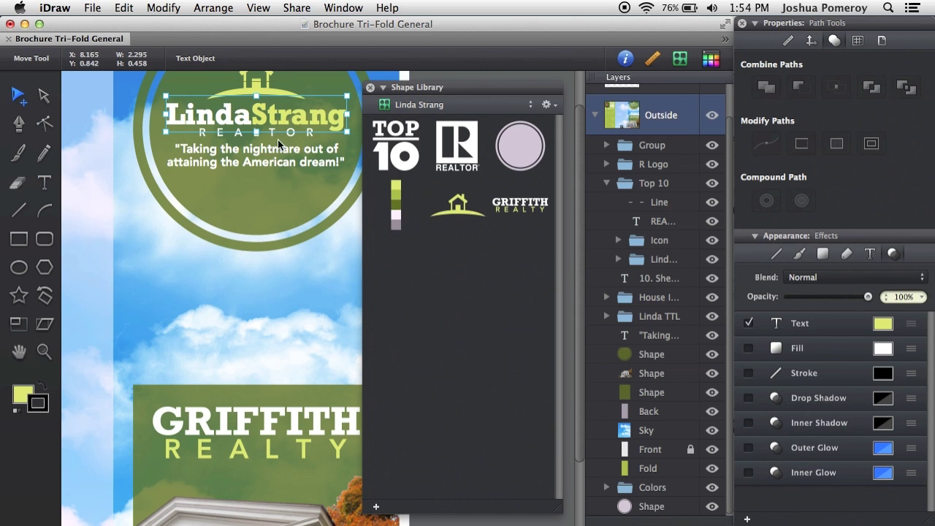
click(334, 373)
click(306, 119)
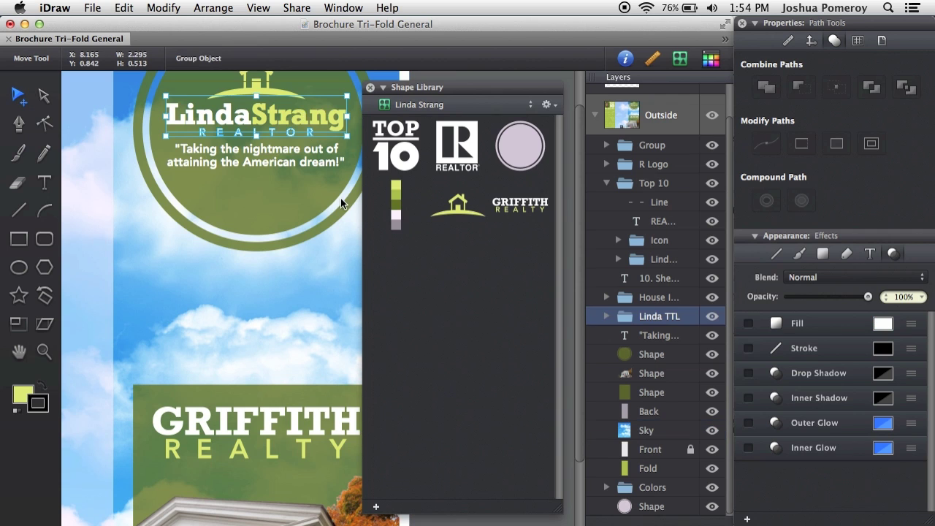
click(379, 509)
- Test-place a copy of the saved logo over the sky, then delete it
drag(388, 282, 146, 326)
double_click(197, 326)
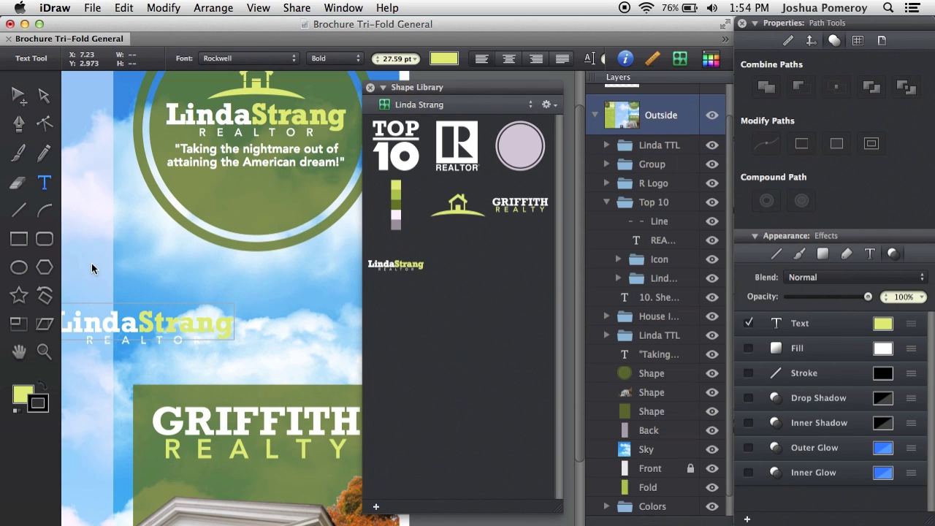
click(20, 97)
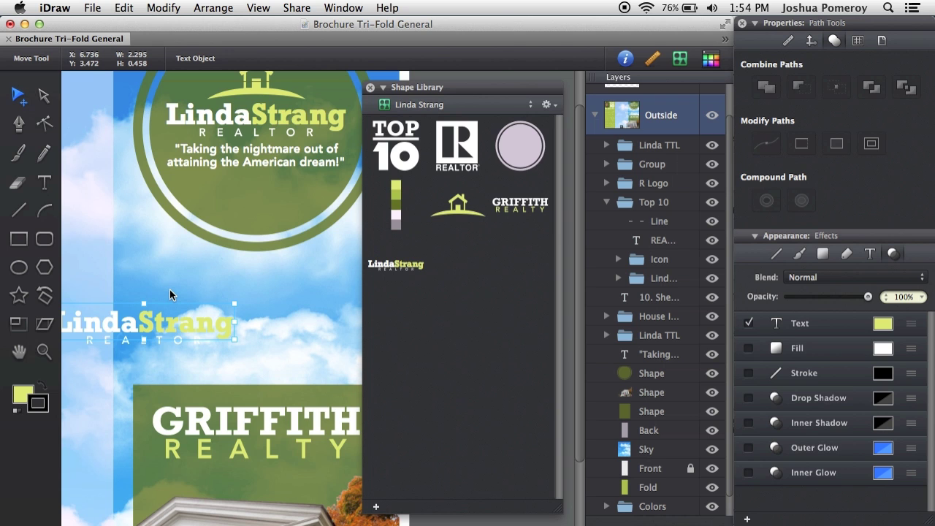
click(161, 319)
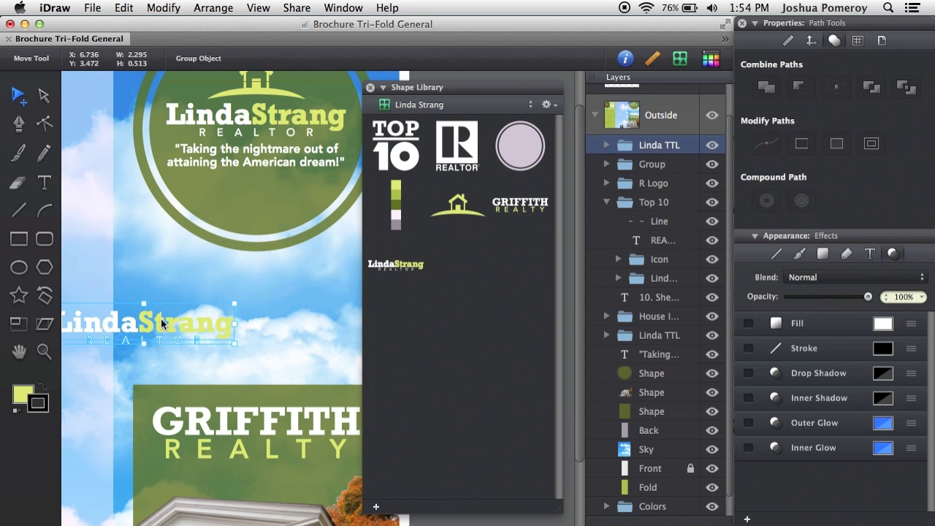
key(Delete)
scroll(284, 398, left, 10)
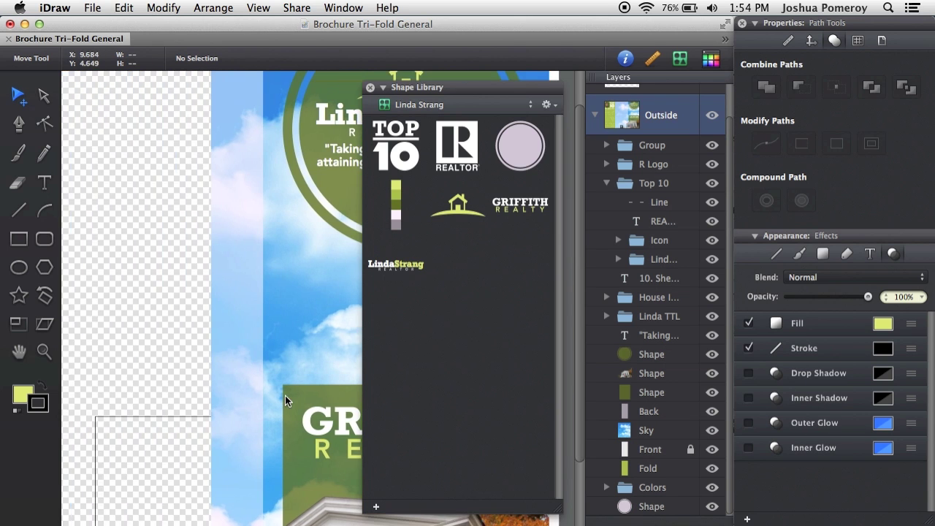
scroll(285, 395, left, 5)
scroll(285, 395, down, 5)
scroll(285, 395, up, 3)
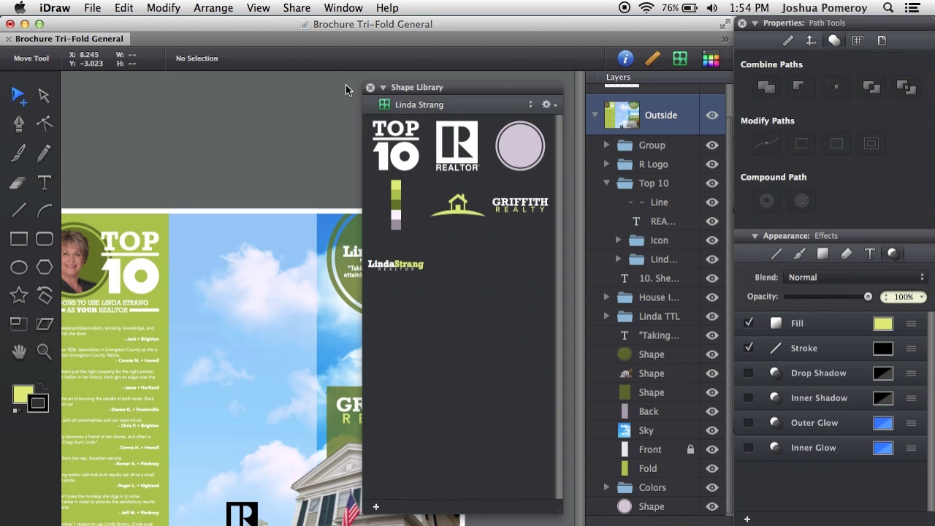
- Close and reopen the Shape Library, checking the library list without changing it
click(369, 87)
click(680, 58)
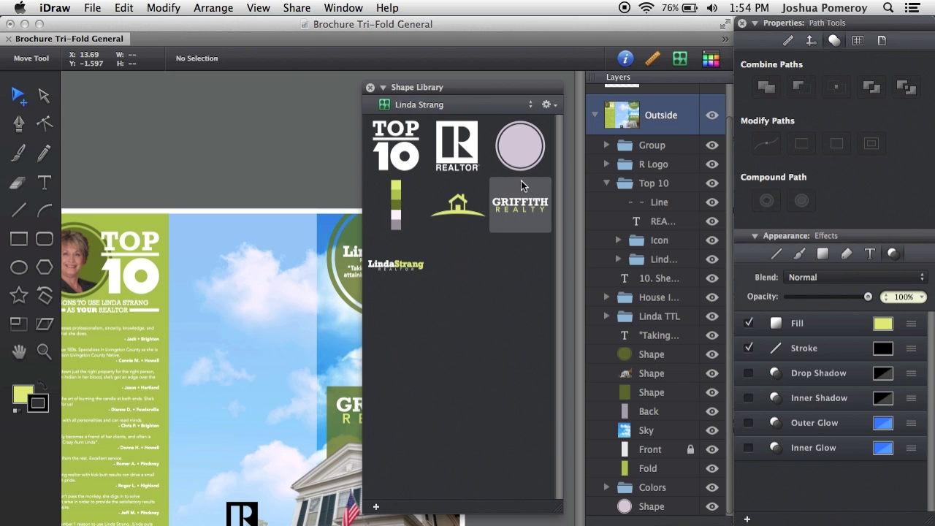
click(440, 110)
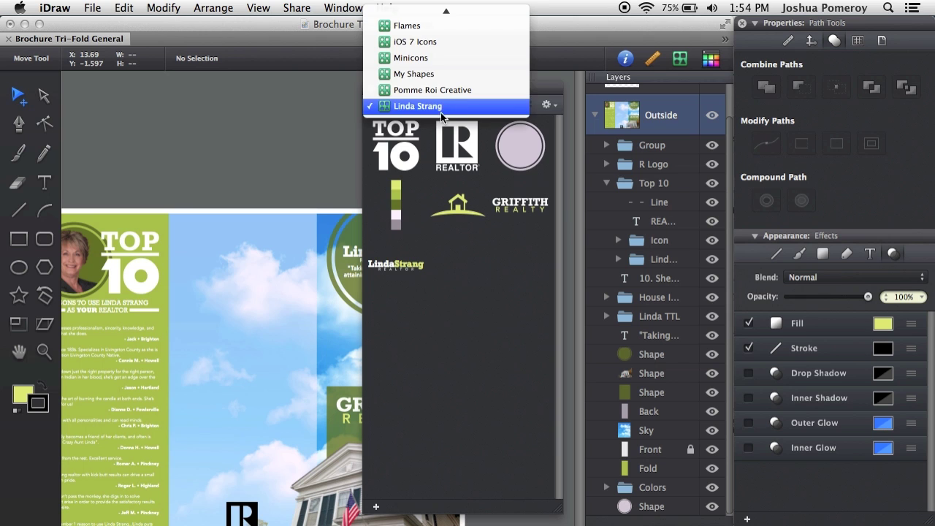
click(462, 329)
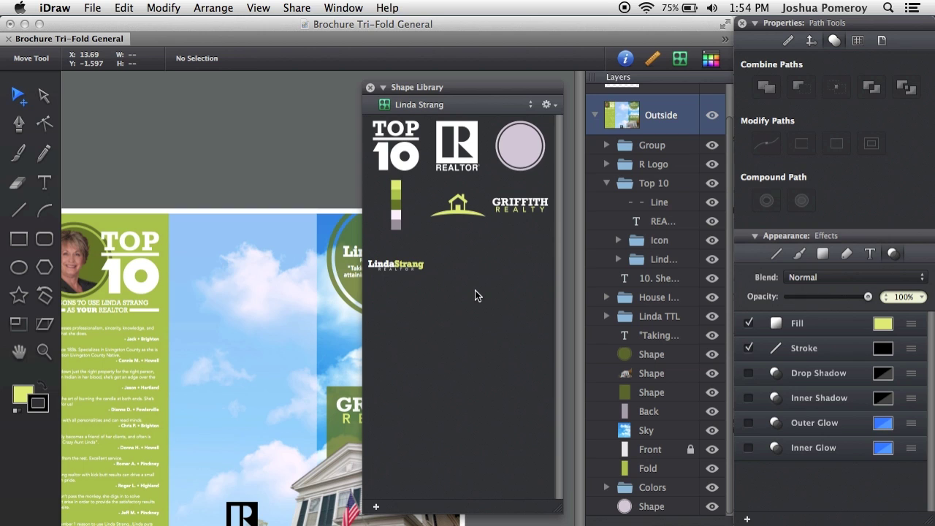
click(378, 509)
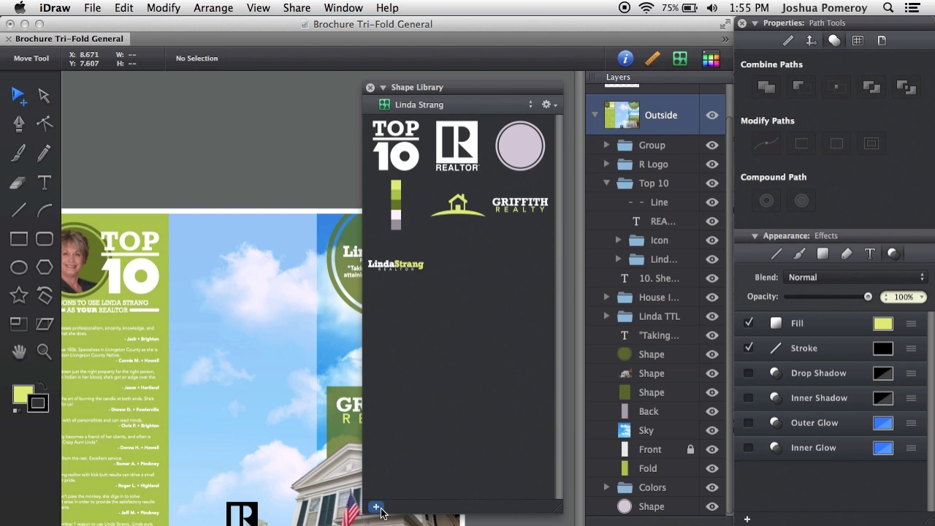
- Switch to the Minicons library and scroll through its icons
click(470, 108)
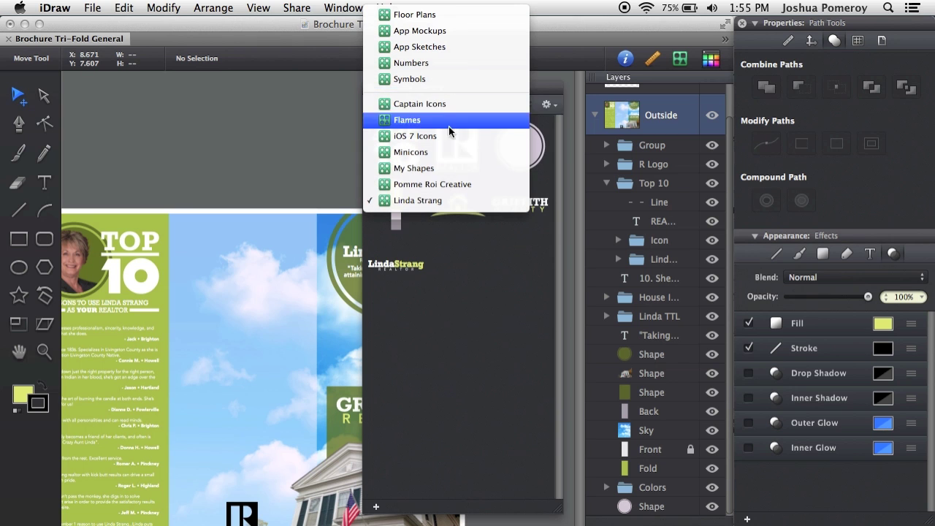
key(Escape)
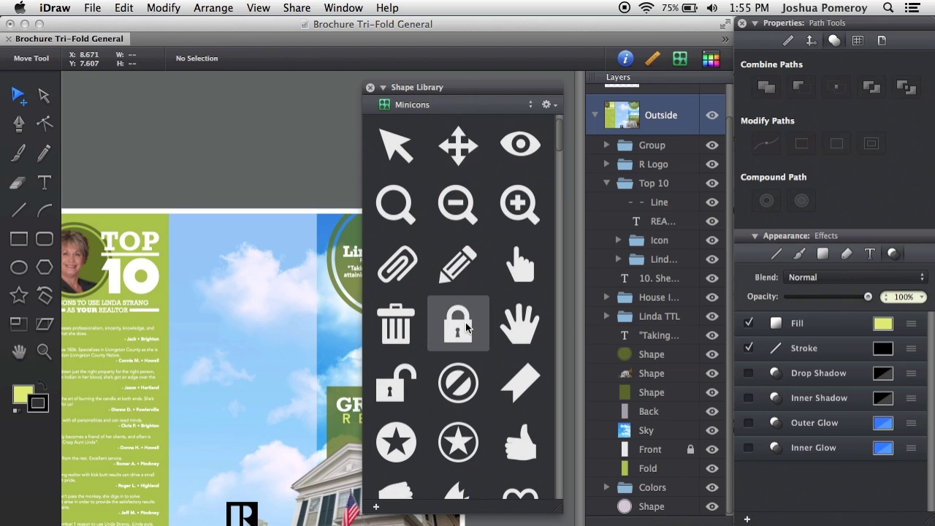
scroll(468, 329, down, 2)
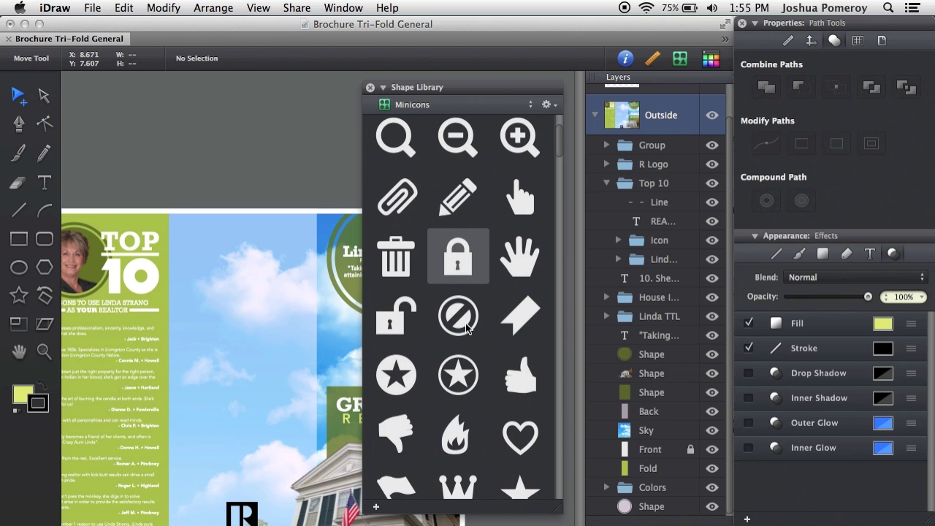
scroll(467, 329, down, 1)
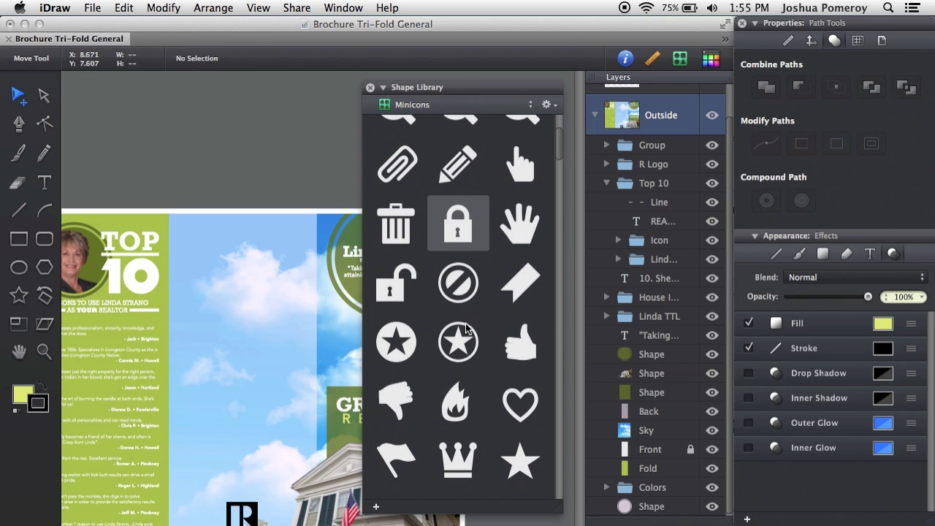
scroll(466, 330, down, 4)
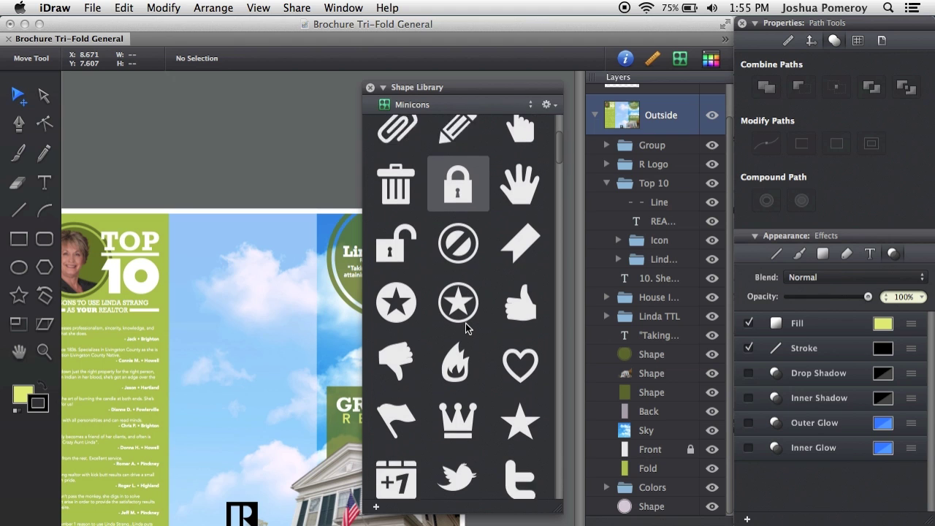
scroll(466, 329, down, 2)
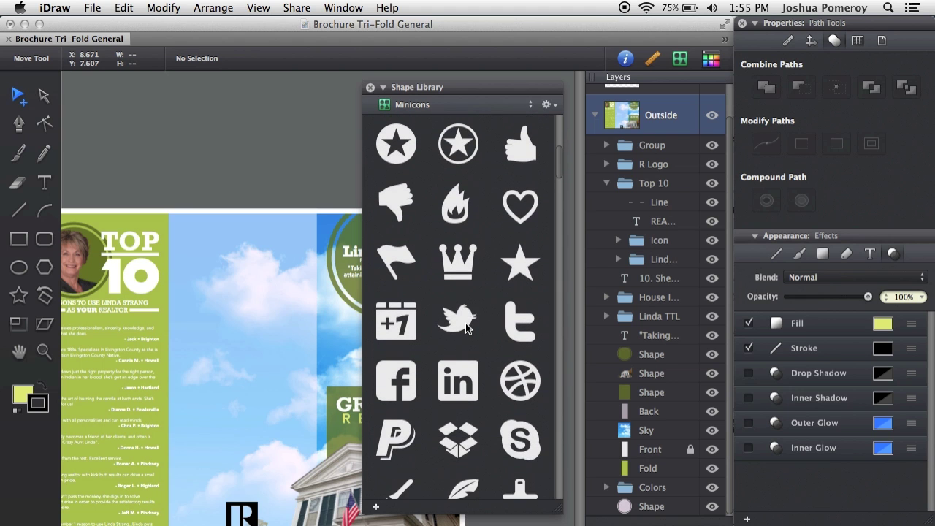
scroll(453, 333, down, 6)
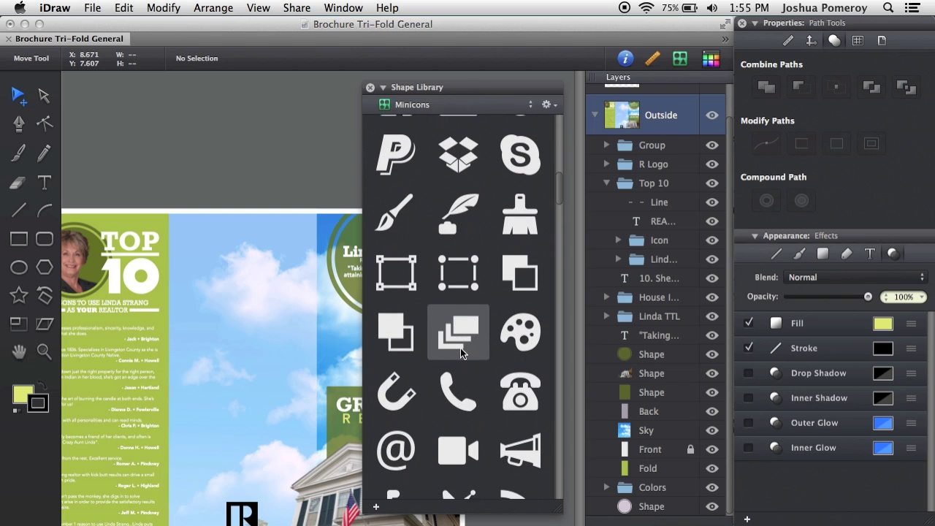
scroll(460, 348, down, 1)
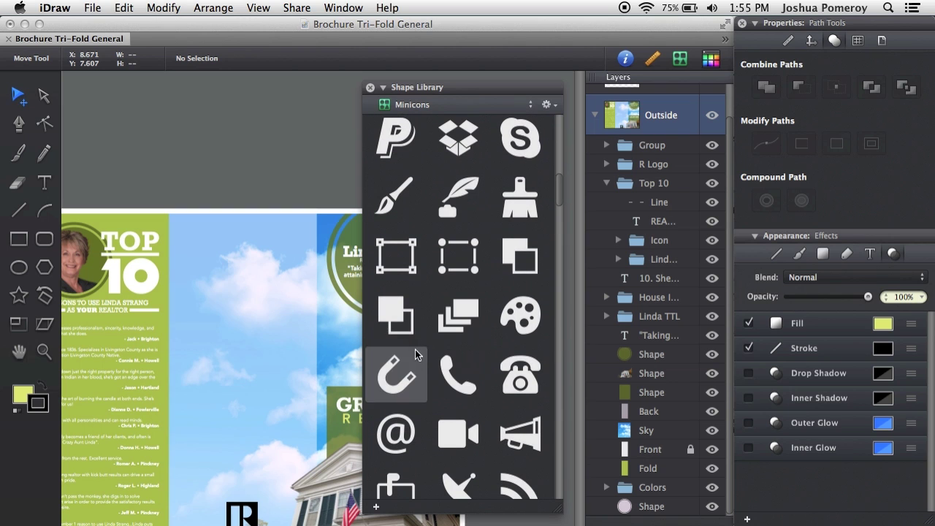
scroll(464, 375, down, 3)
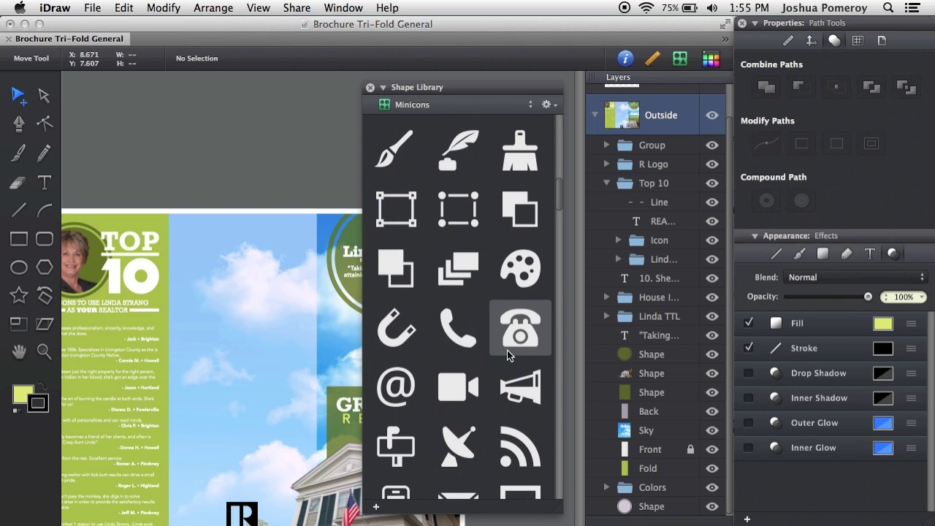
scroll(507, 350, down, 5)
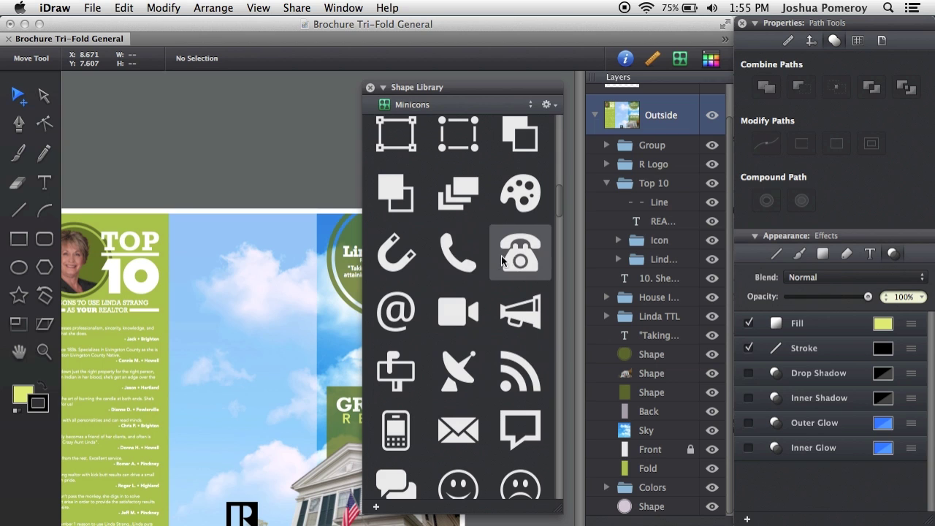
scroll(503, 261, down, 3)
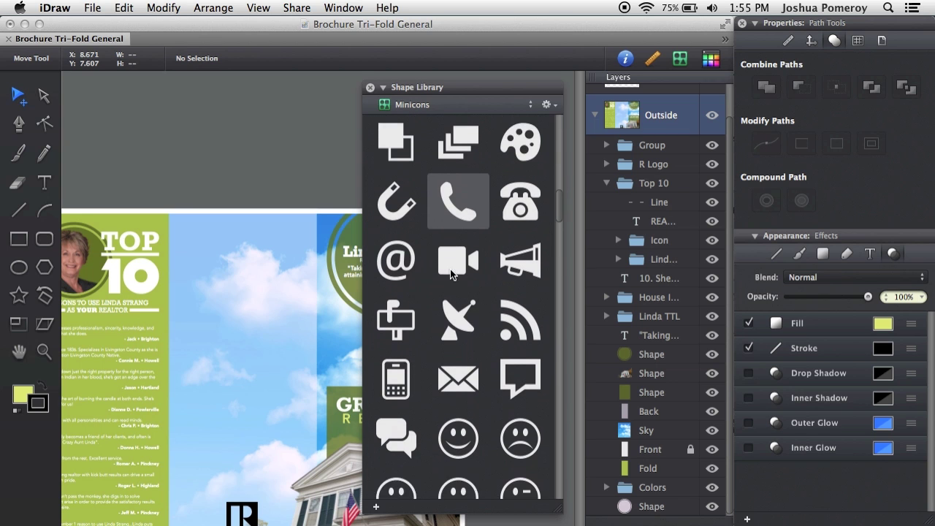
scroll(467, 336, down, 20)
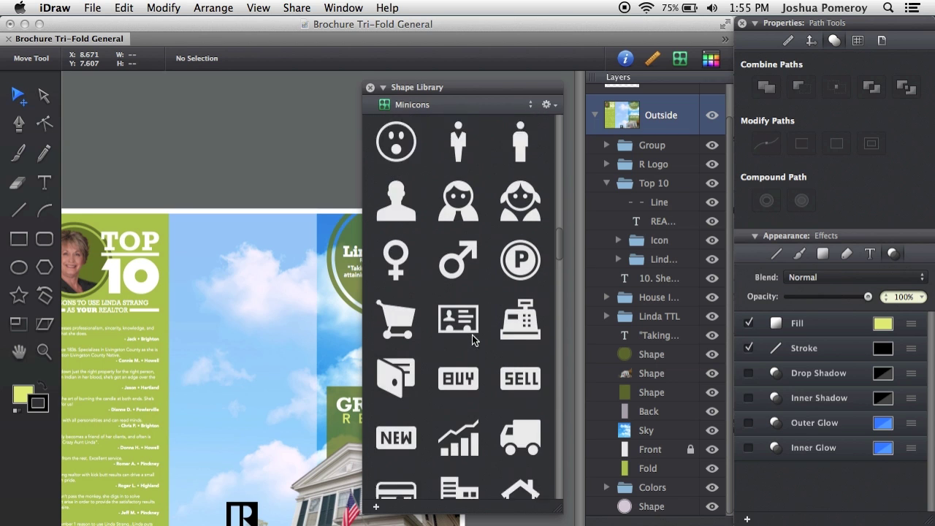
scroll(472, 335, down, 16)
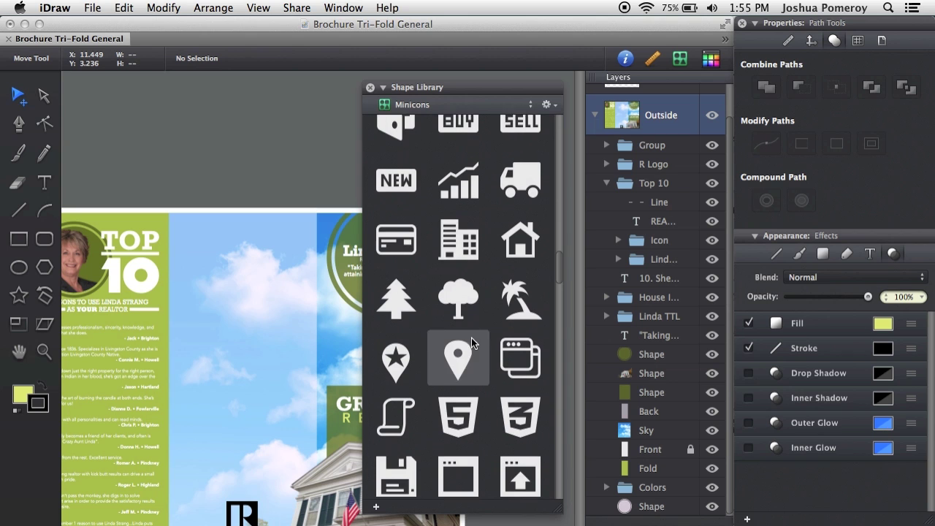
scroll(471, 338, down, 16)
- Keep Minicons shown while rechecking the library list, then open the list again
click(444, 106)
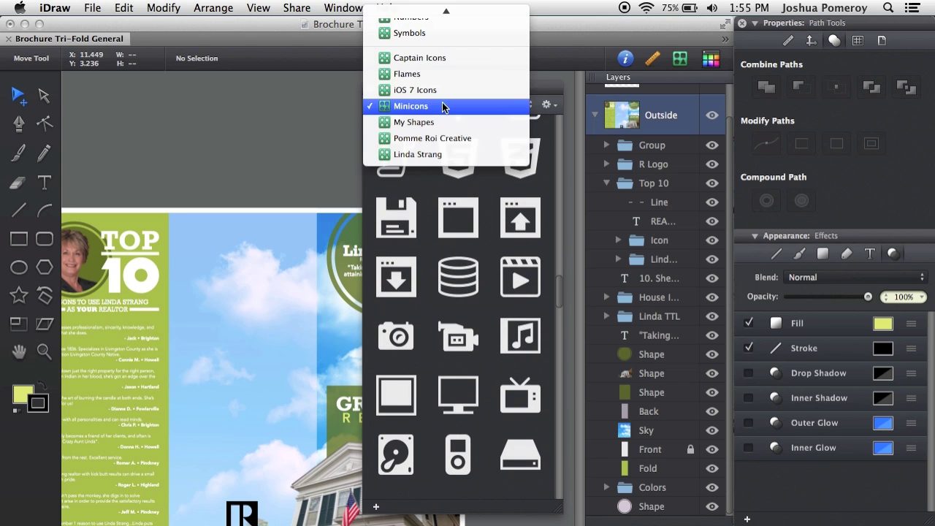
click(492, 482)
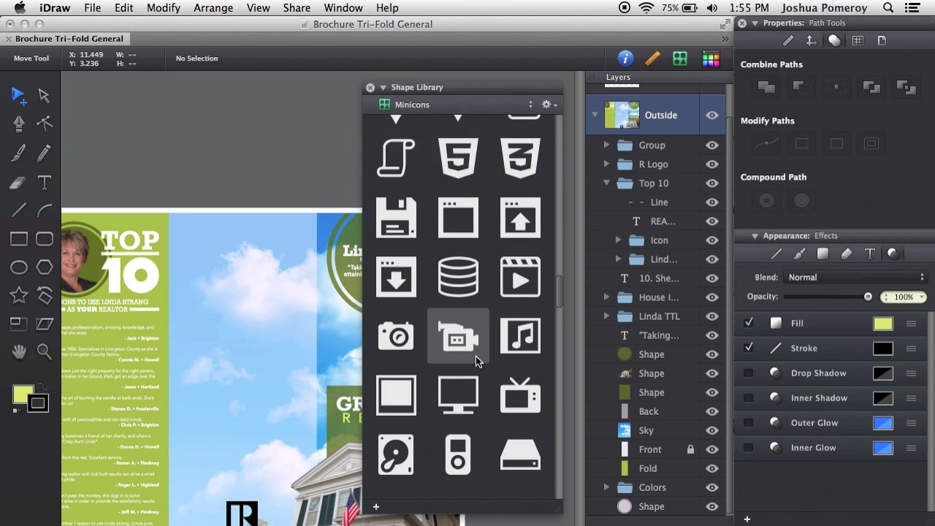
scroll(476, 356, down, 12)
scroll(471, 307, up, 18)
click(444, 106)
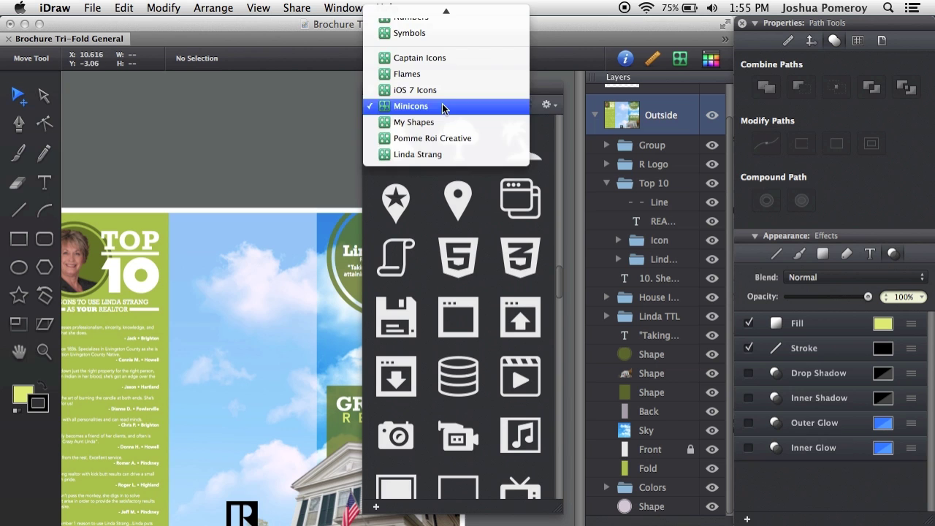
click(489, 259)
scroll(474, 339, down, 10)
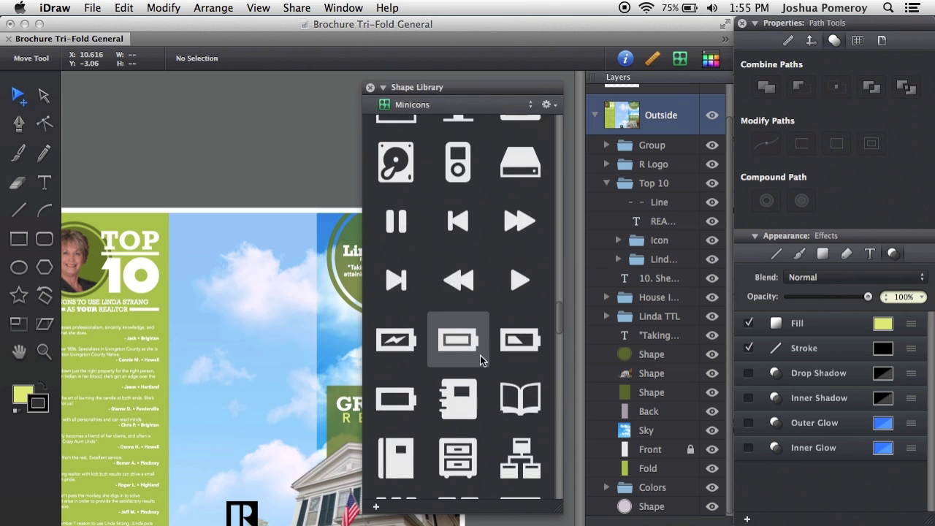
scroll(480, 356, down, 15)
scroll(549, 350, up, 5)
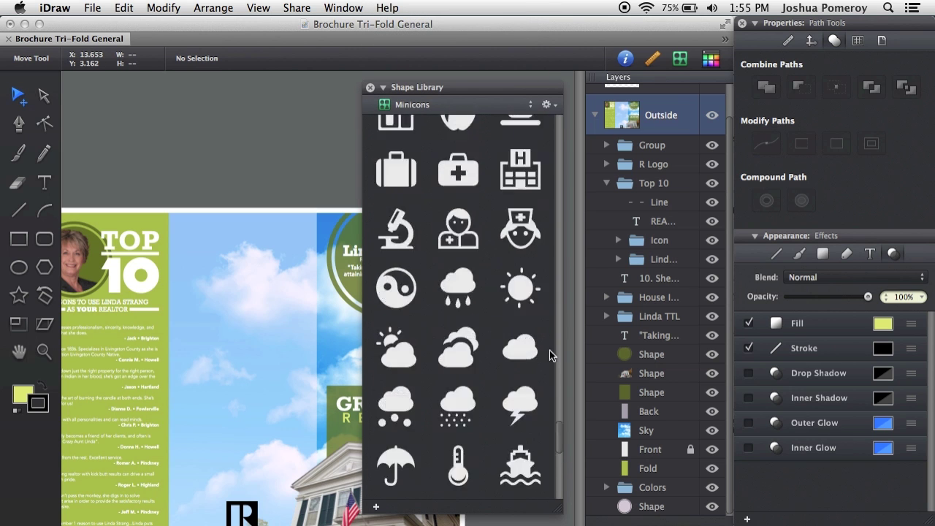
scroll(549, 350, up, 10)
click(454, 107)
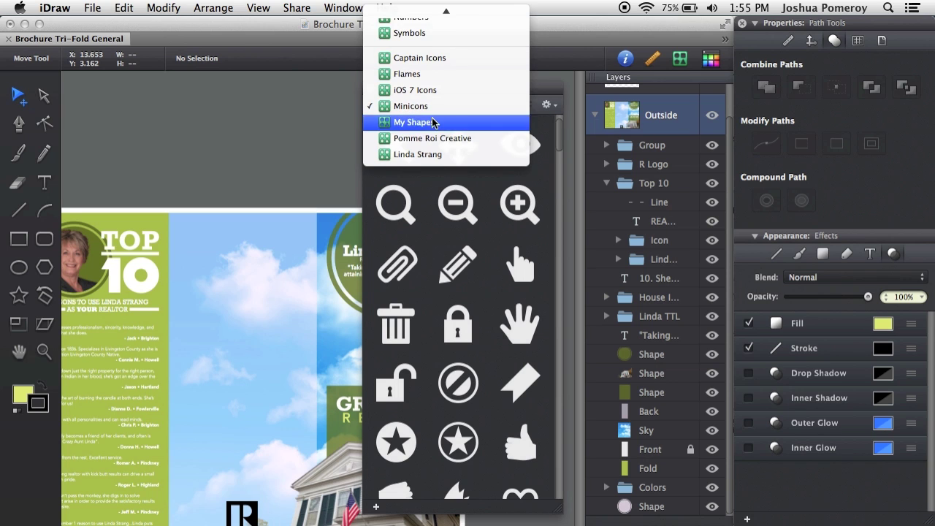
- Browse the Captain Icons collection, then pick Pomme Roi Creative from the library list
click(455, 58)
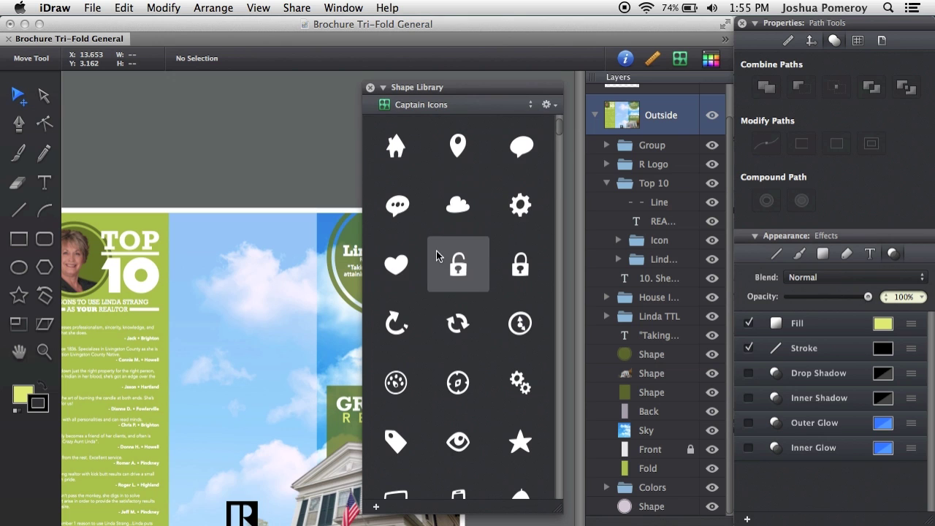
scroll(448, 260, down, 2)
scroll(445, 251, down, 5)
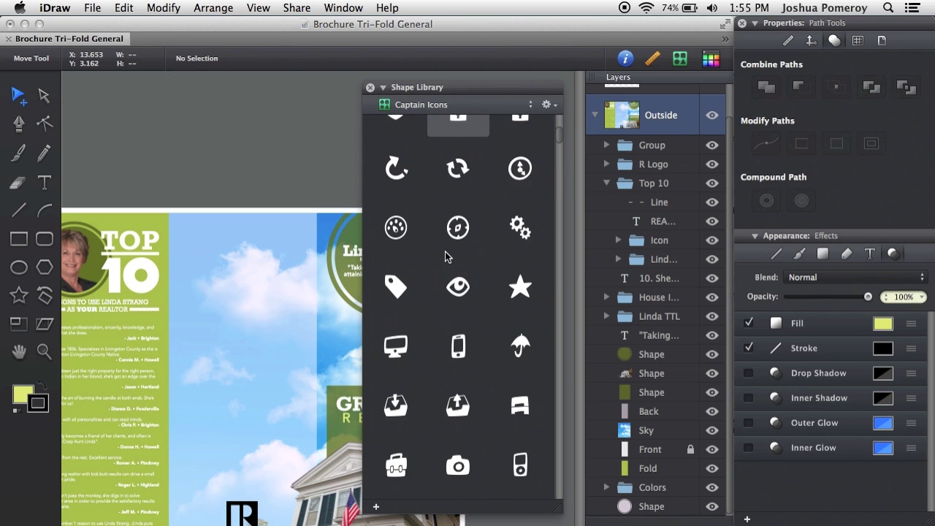
scroll(448, 256, down, 3)
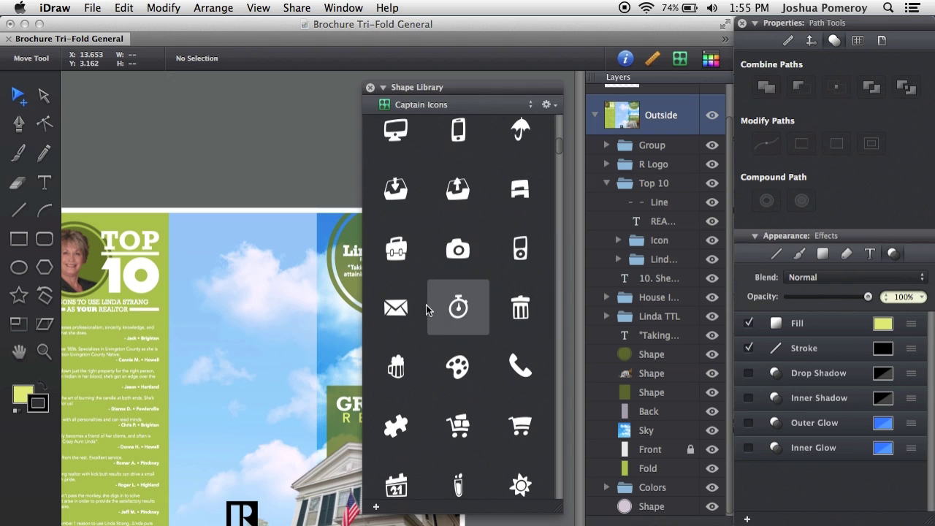
scroll(432, 255, down, 3)
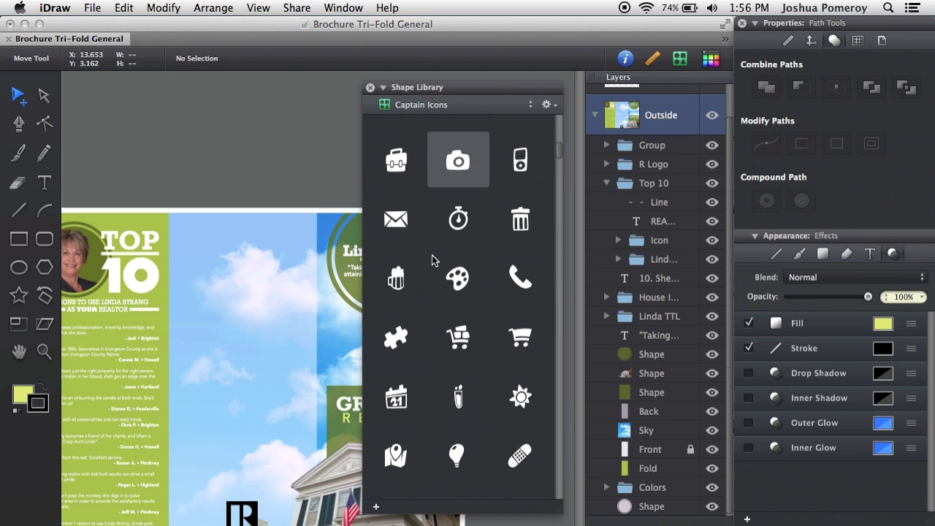
scroll(432, 255, down, 3)
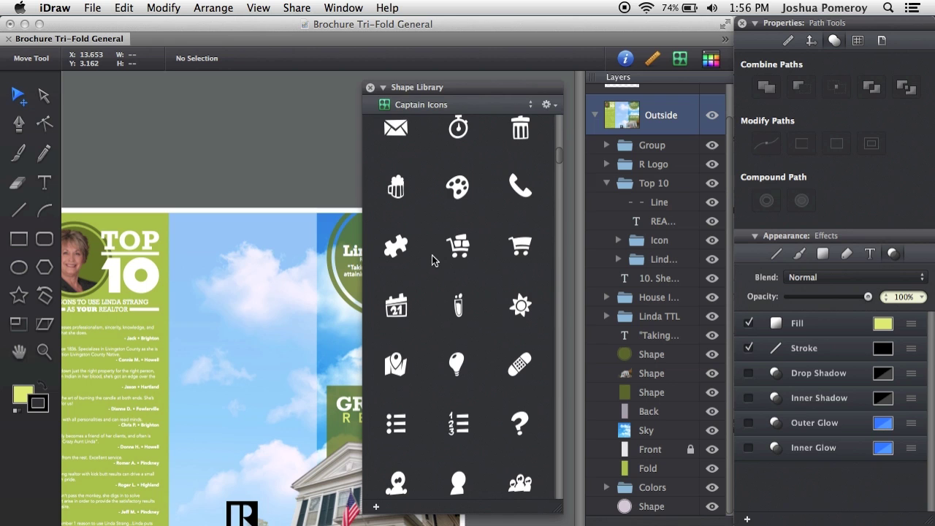
scroll(432, 255, down, 2)
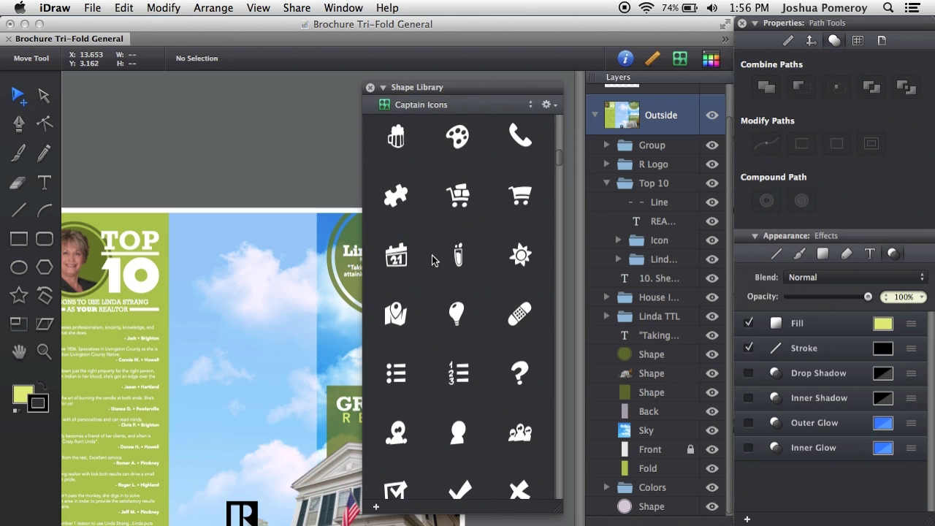
click(474, 110)
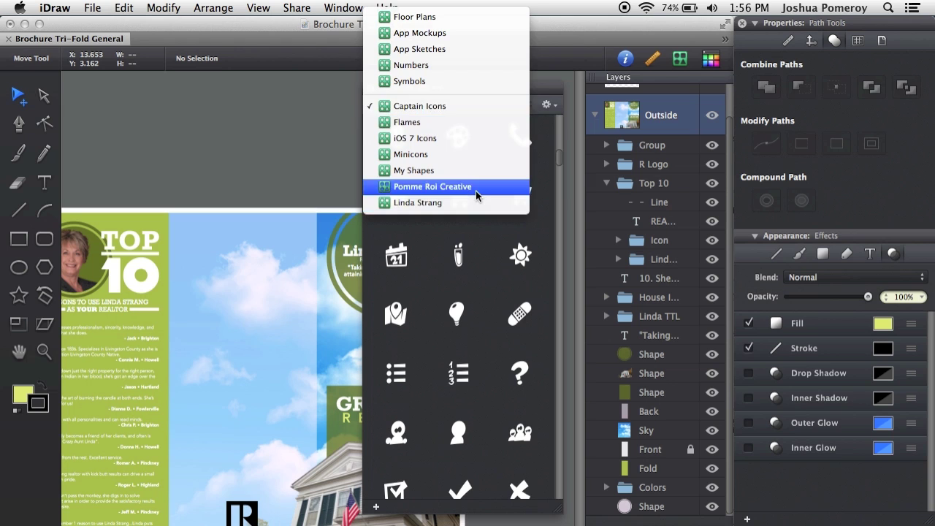
click(479, 187)
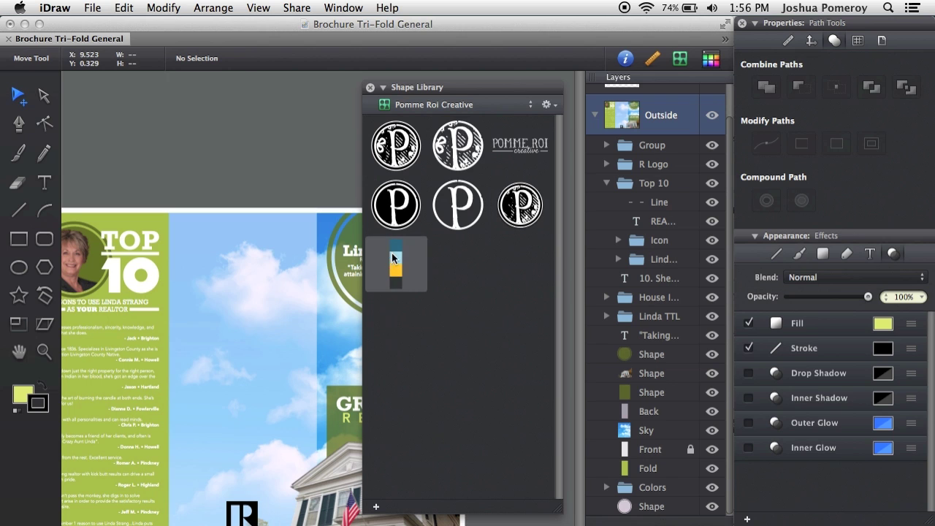
- Drop the Pomme Roi colour-swatch strip on the canvas, delete it, then show My Shapes
drag(312, 194, 312, 196)
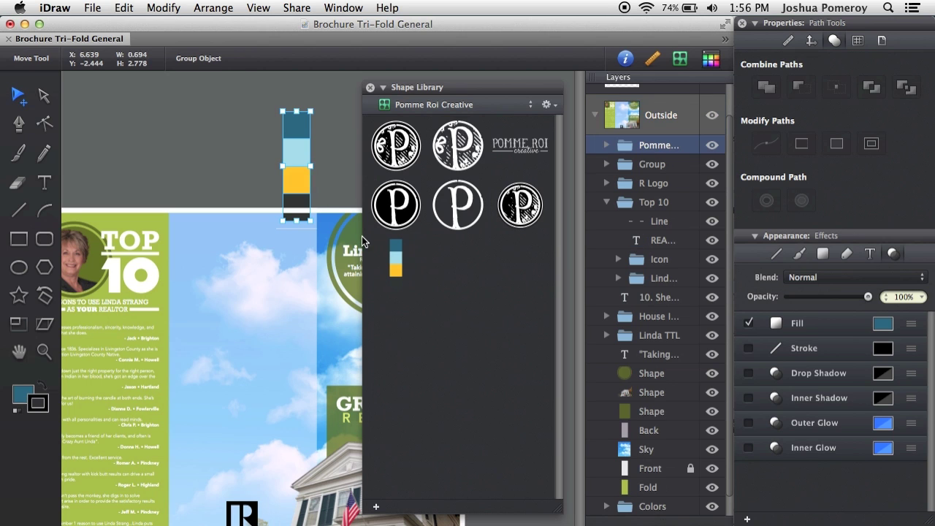
key(Delete)
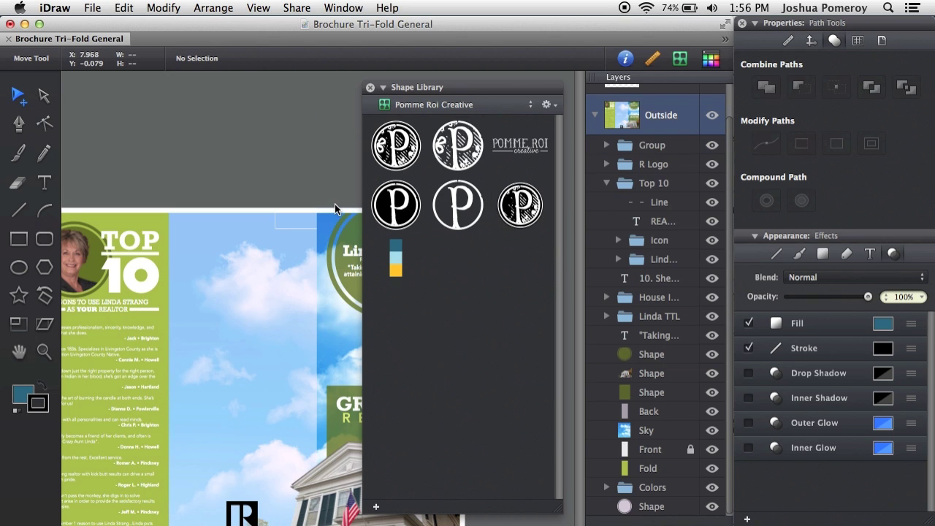
click(474, 107)
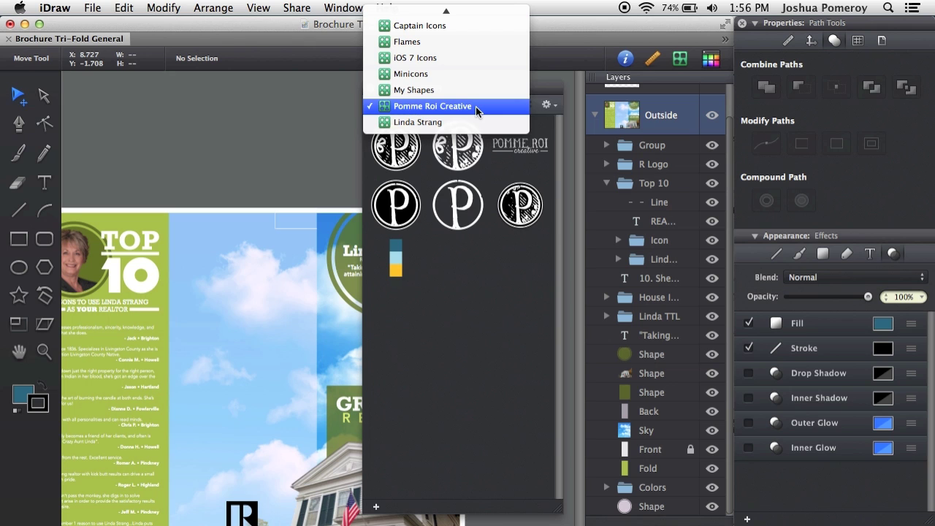
click(440, 89)
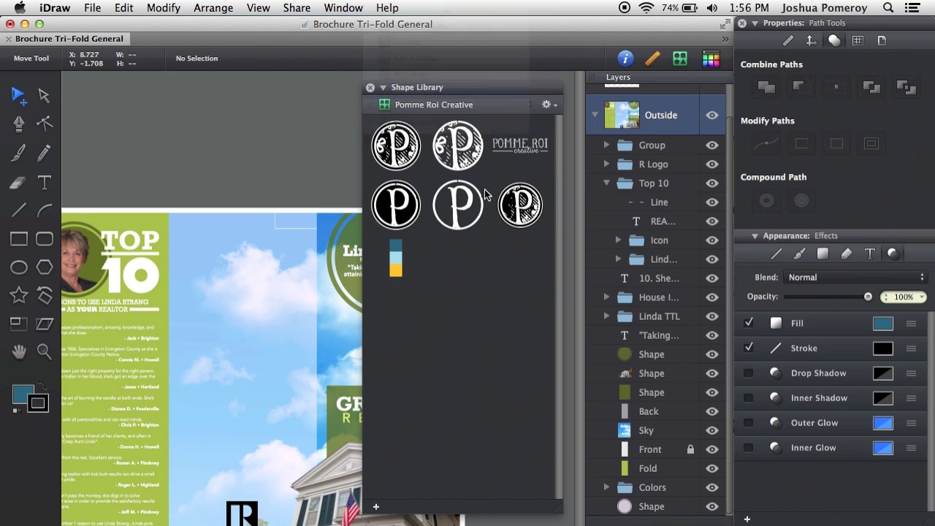
- Drop the standing man figure from My Shapes onto the canvas, then delete it
drag(560, 142, 564, 438)
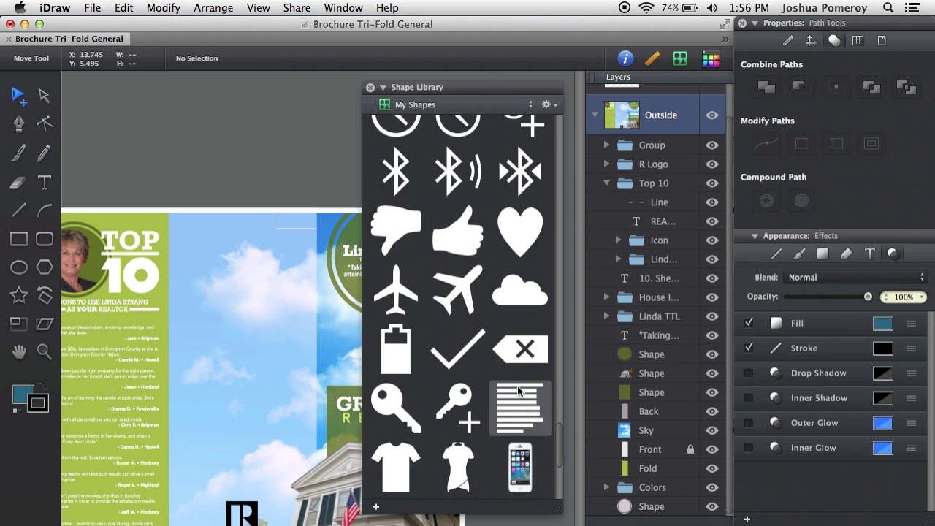
scroll(561, 438, down, 5)
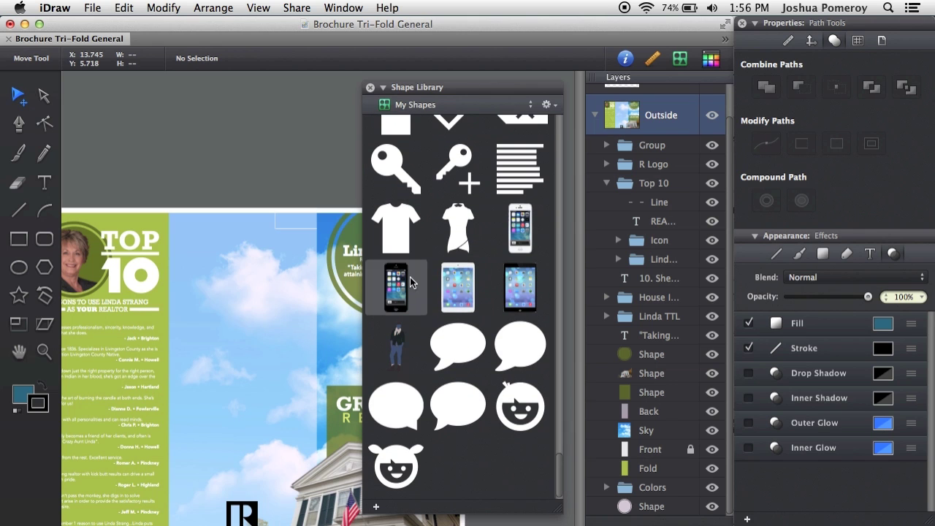
drag(395, 344, 266, 233)
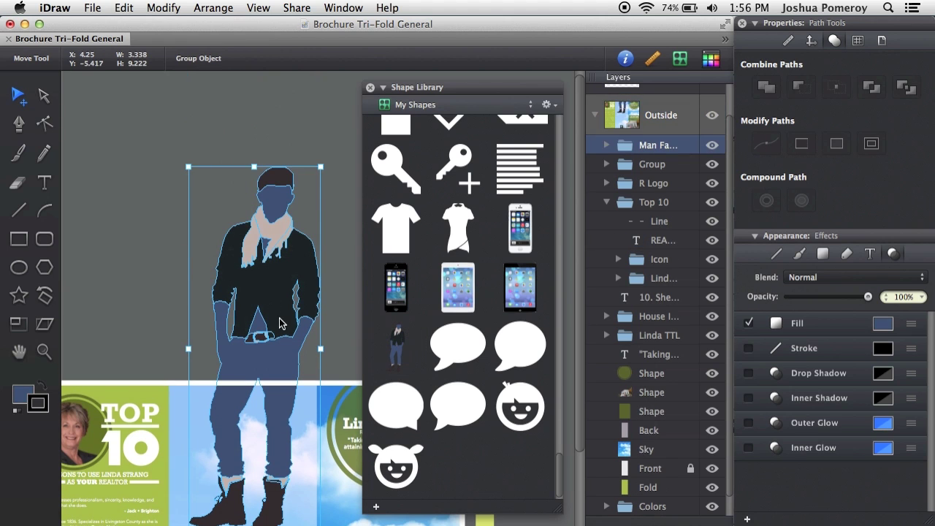
click(157, 245)
click(278, 286)
key(Delete)
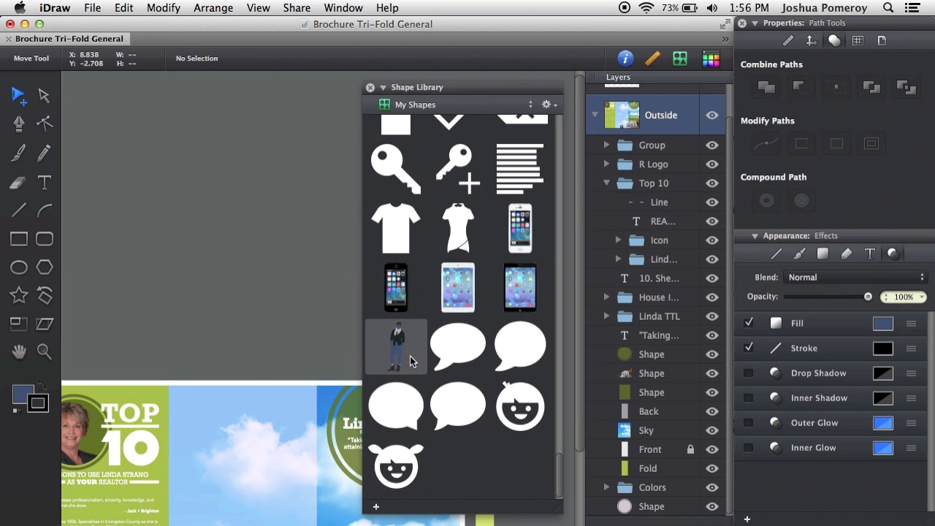
- Place the figure again, inspect its jacket part, delete the group, and reopen the library list
drag(408, 347, 228, 237)
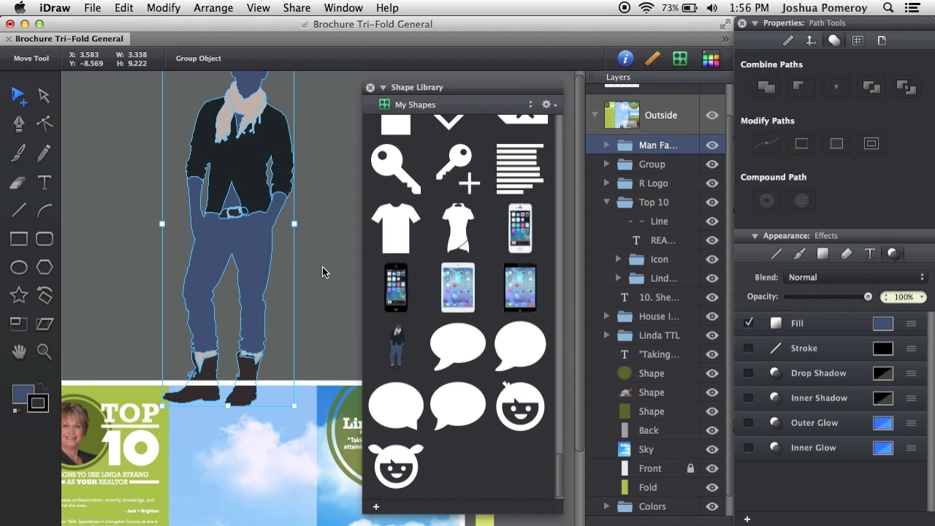
scroll(323, 271, up, 3)
double_click(272, 199)
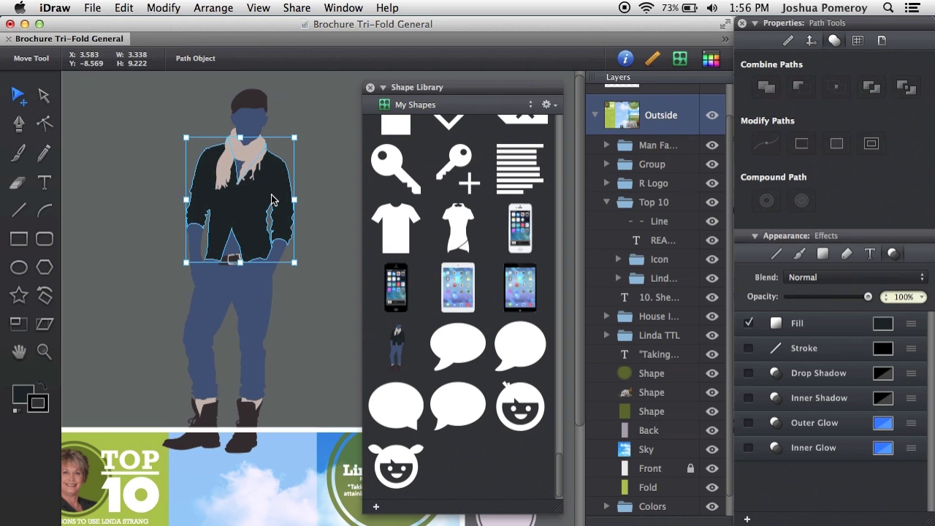
click(325, 204)
click(246, 253)
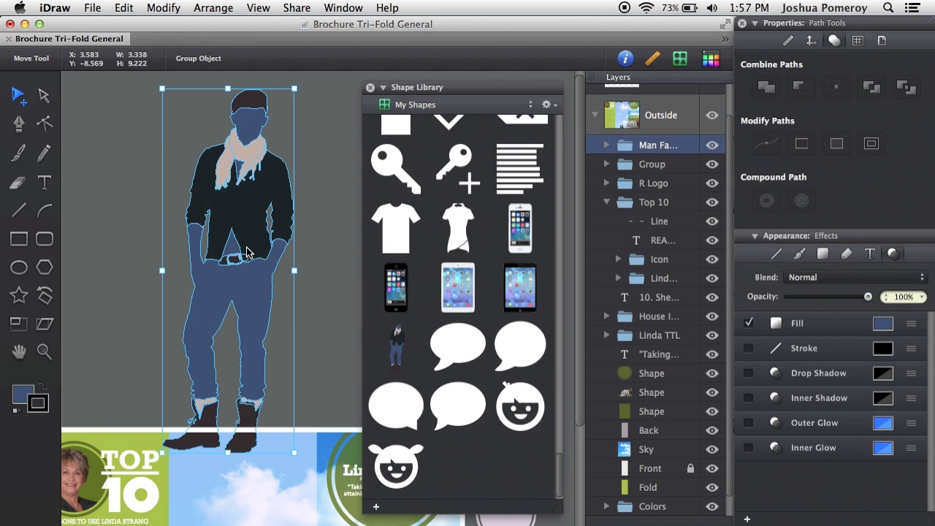
key(Delete)
scroll(258, 263, down, 1)
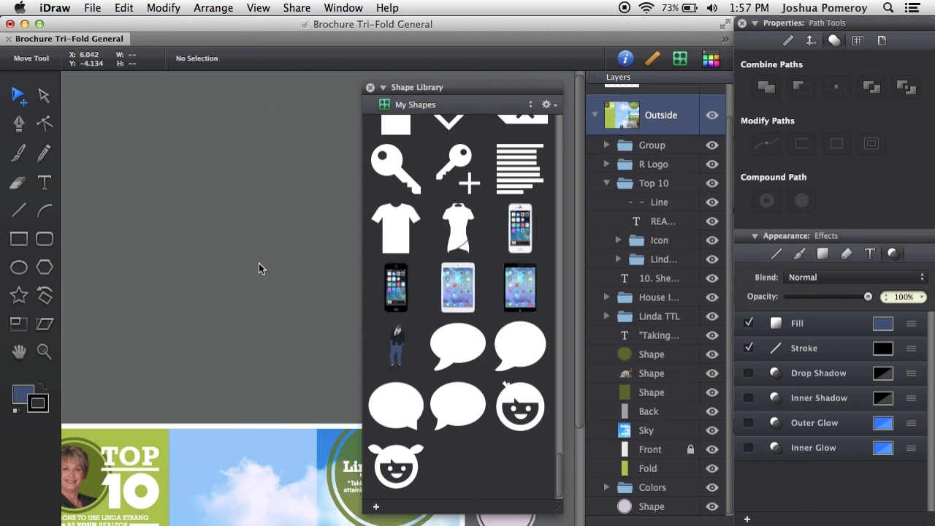
scroll(486, 433, up, 2)
scroll(486, 433, up, 5)
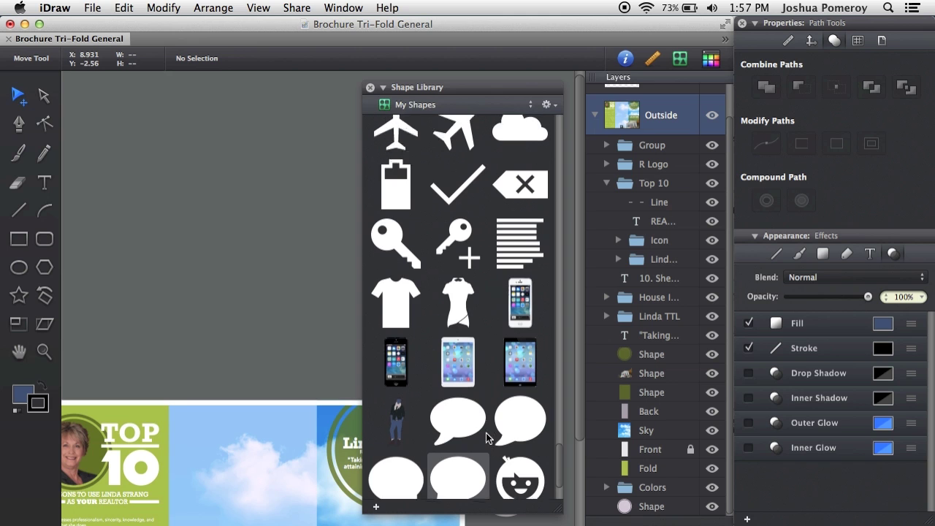
click(440, 106)
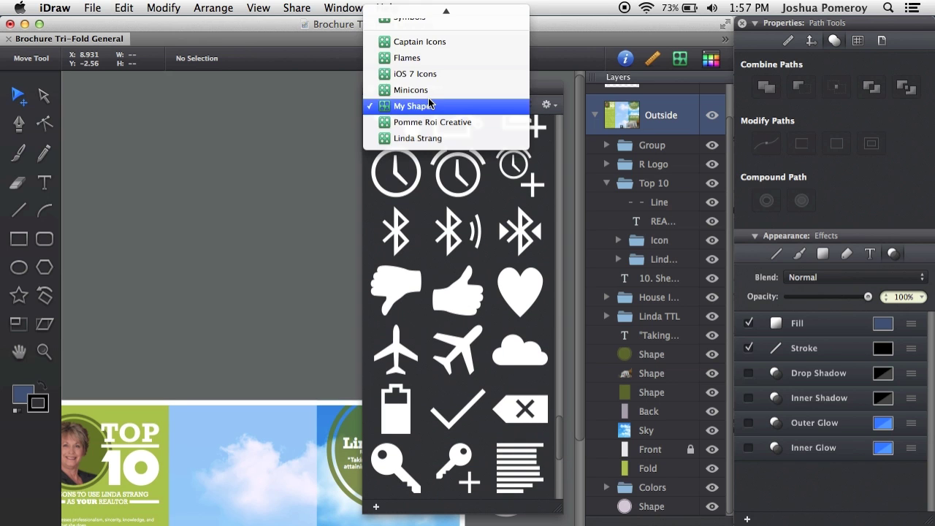
- Place a flame from the Flames library above the page and stretch it to about twice its height
click(460, 59)
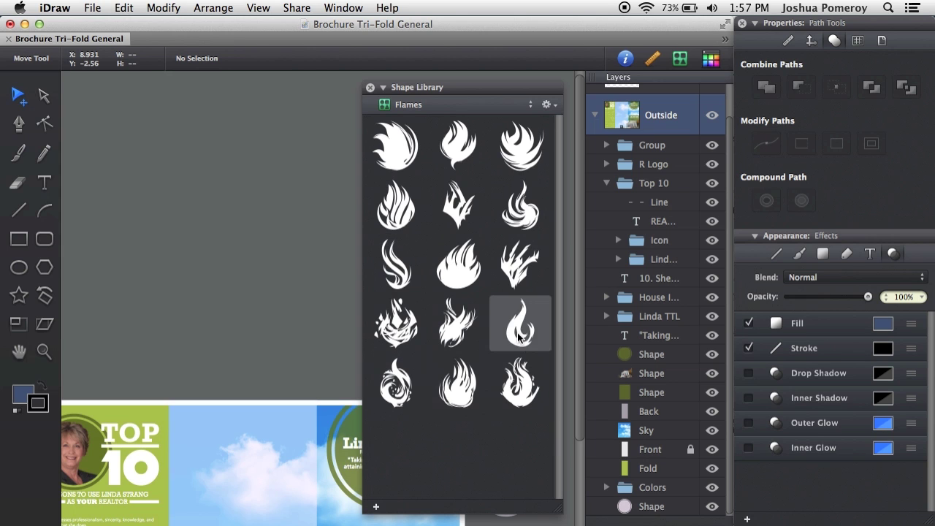
drag(520, 322, 255, 306)
click(319, 334)
click(257, 329)
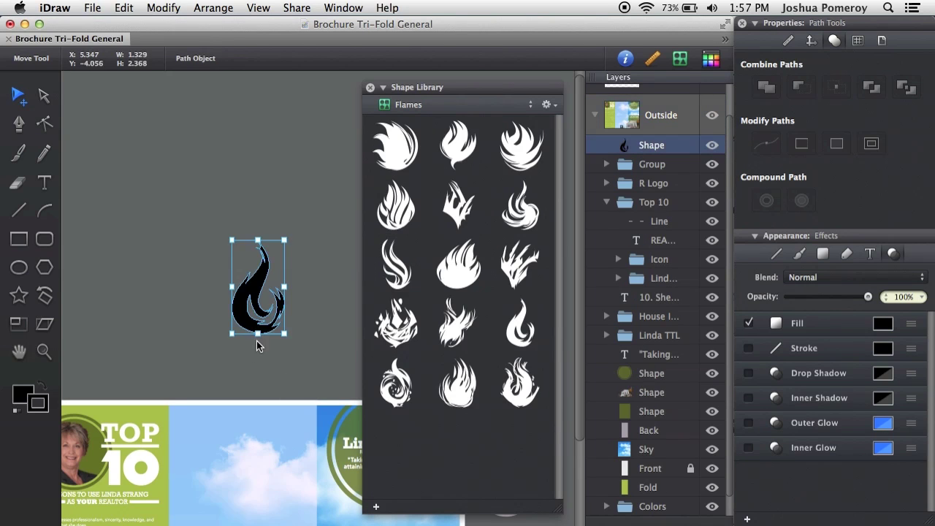
drag(257, 333, 257, 485)
- Delete the enlarged flame, keeping Flames as the shown library
scroll(244, 241, down, 3)
click(171, 239)
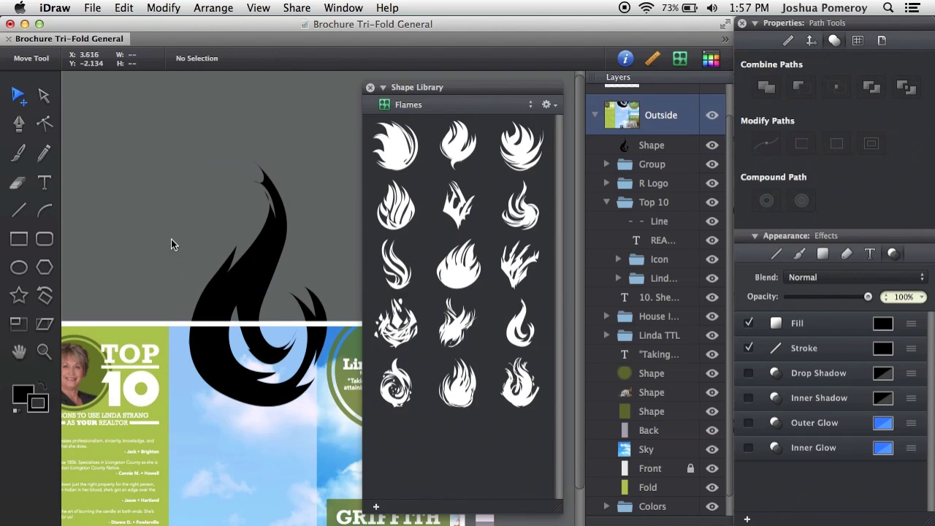
click(253, 267)
key(Delete)
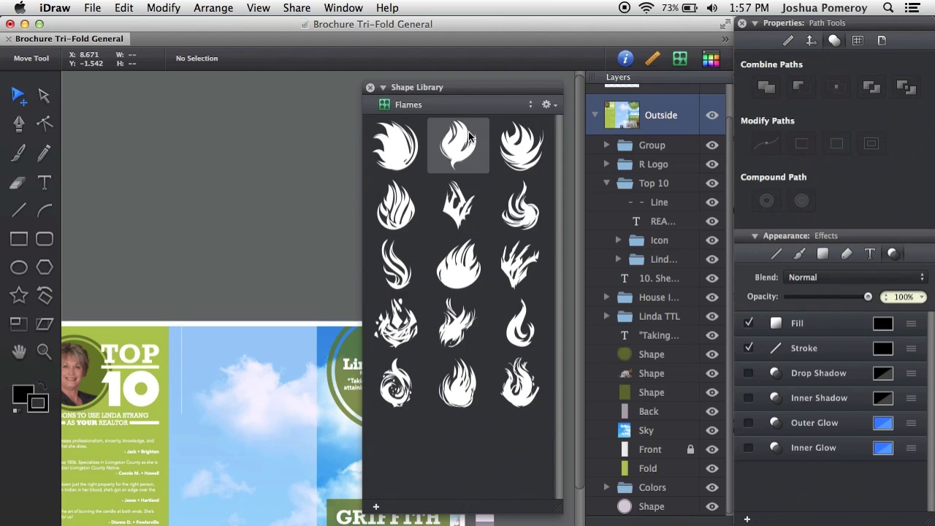
click(475, 103)
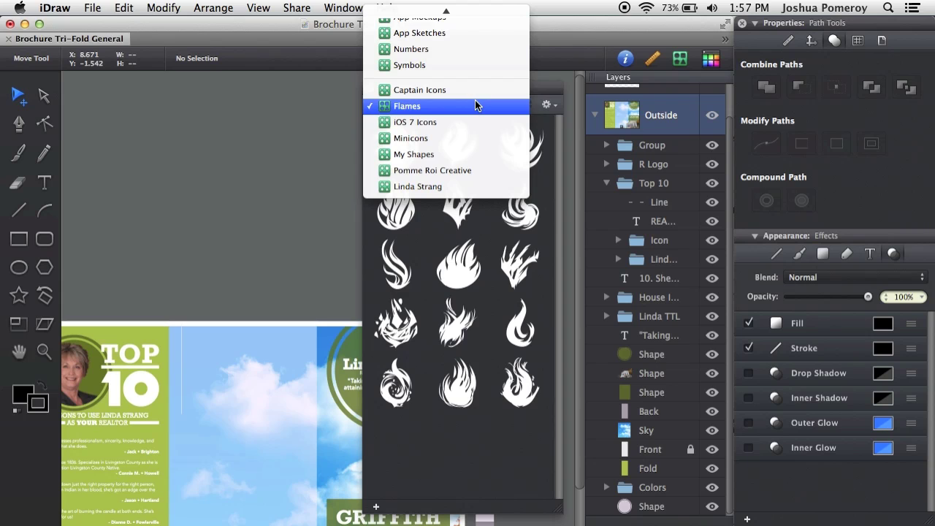
click(475, 106)
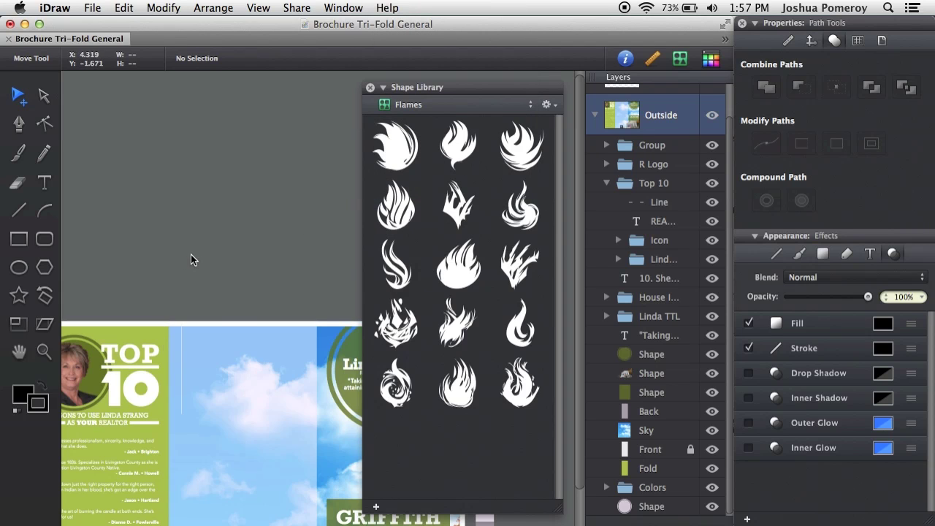
scroll(227, 289, down, 2)
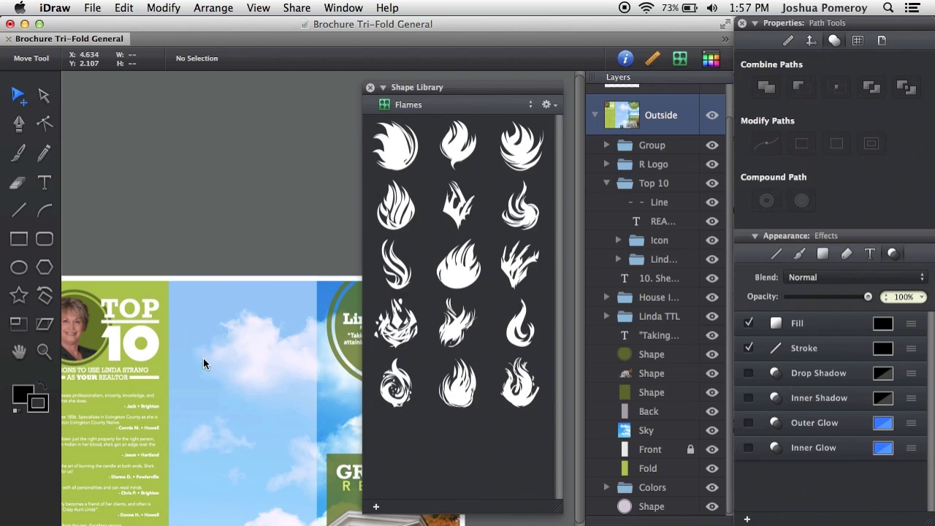
- Add the house photo, REALTOR logo and Top 10 group to the Flames shape library
scroll(212, 388, down, 4)
click(333, 483)
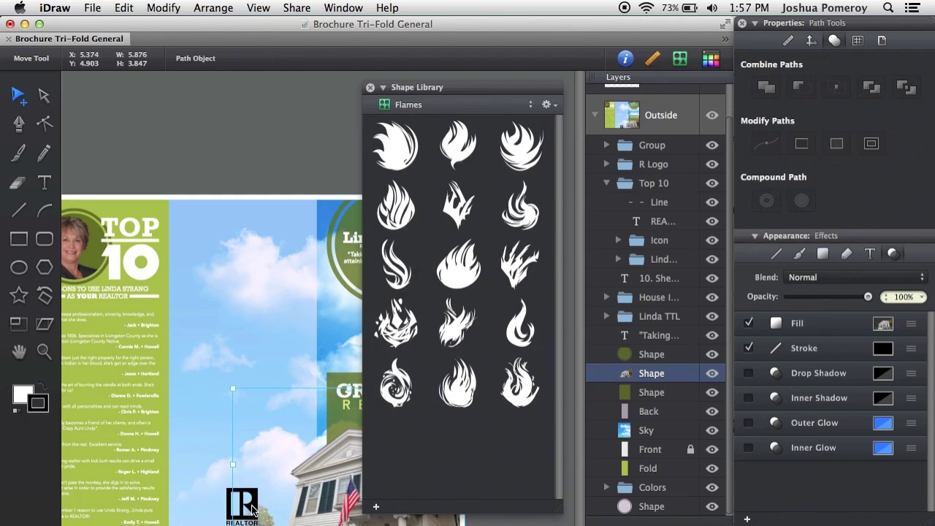
shift+click(253, 509)
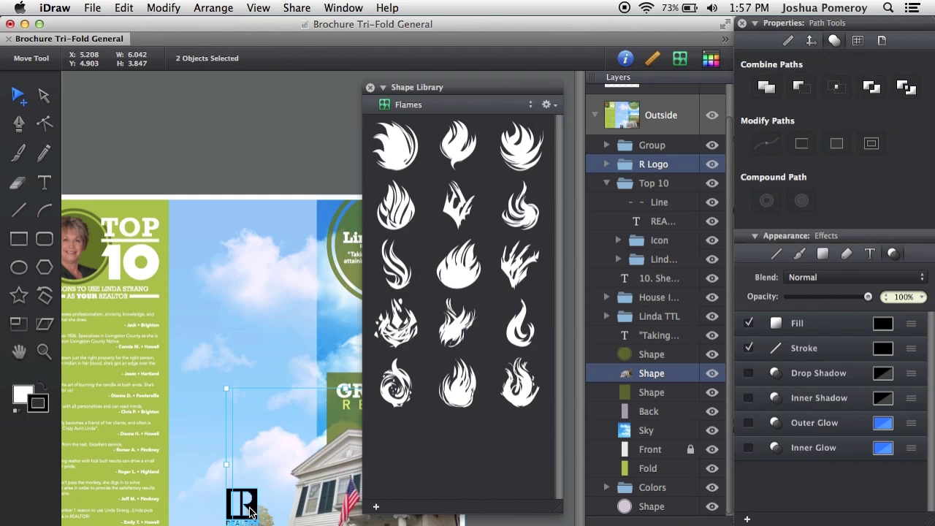
shift+click(87, 249)
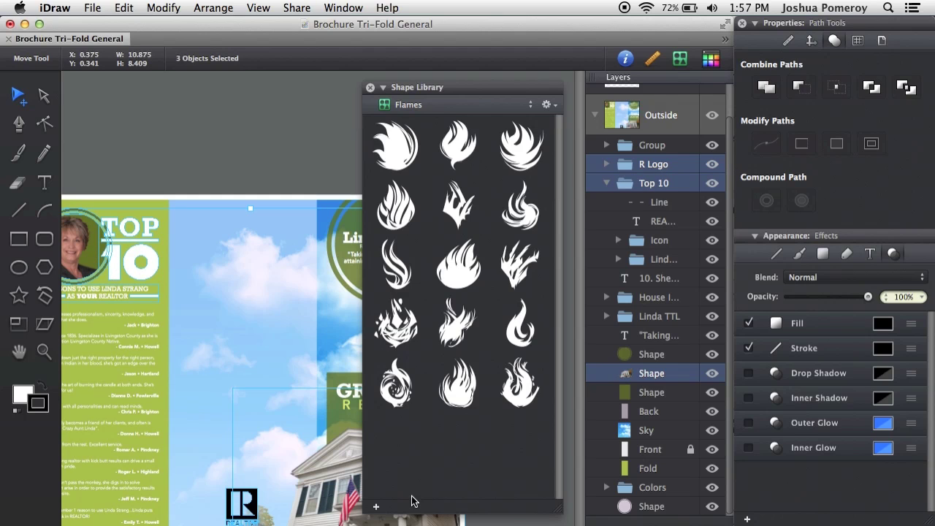
click(377, 507)
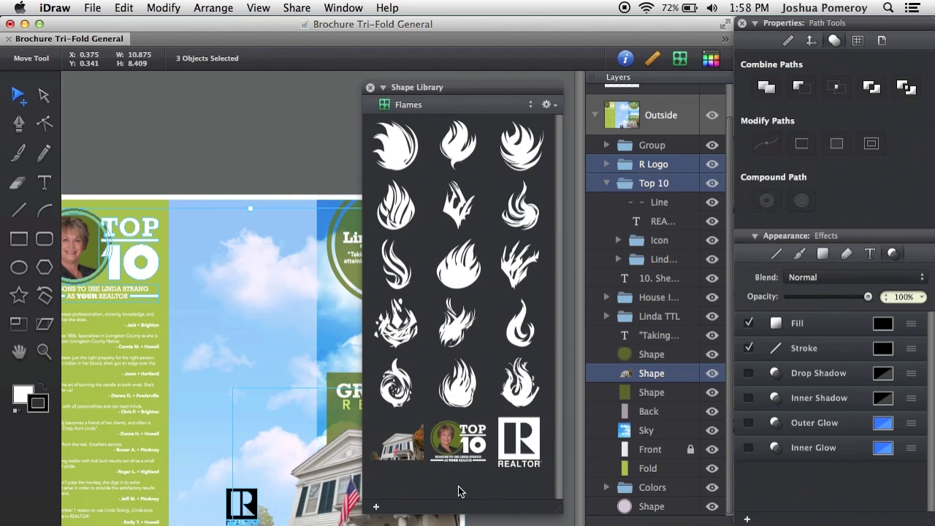
- Test the new Top 10 and REALTOR library shapes by placing copies above the page, then delete them
drag(458, 442, 242, 134)
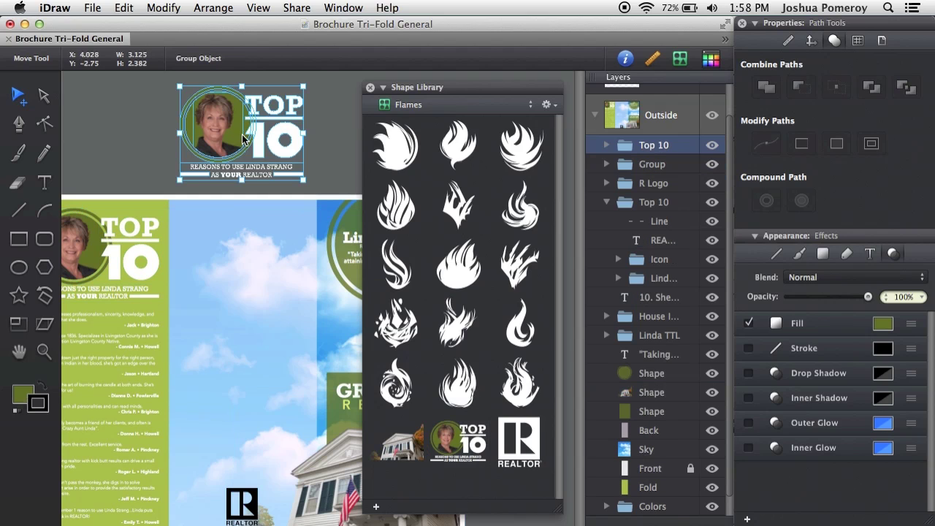
click(314, 134)
click(279, 111)
key(Delete)
drag(511, 438, 232, 110)
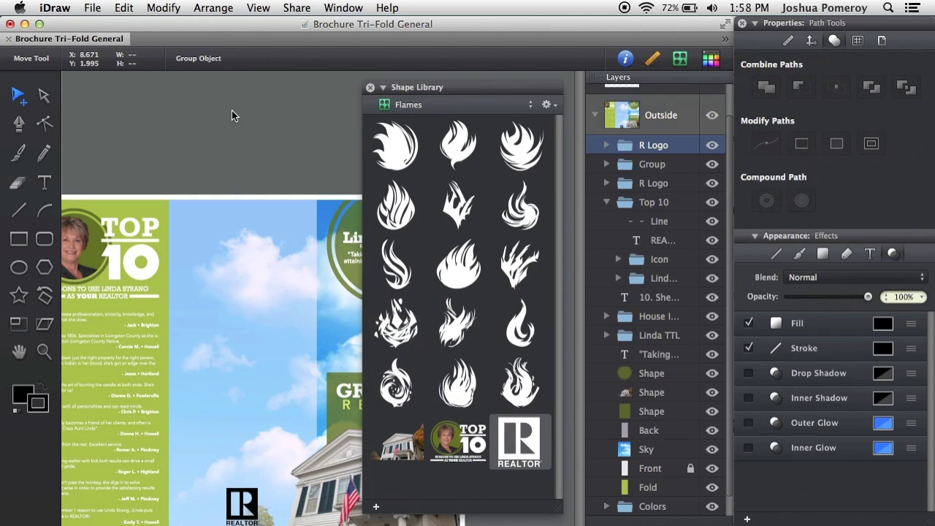
key(Delete)
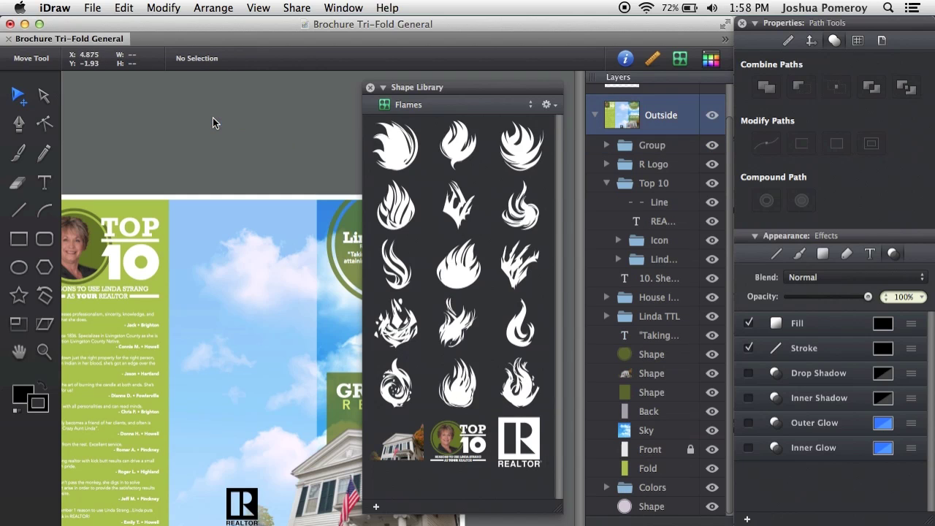
- Place a test copy of the house photo above the page, then delete it
drag(395, 442, 214, 139)
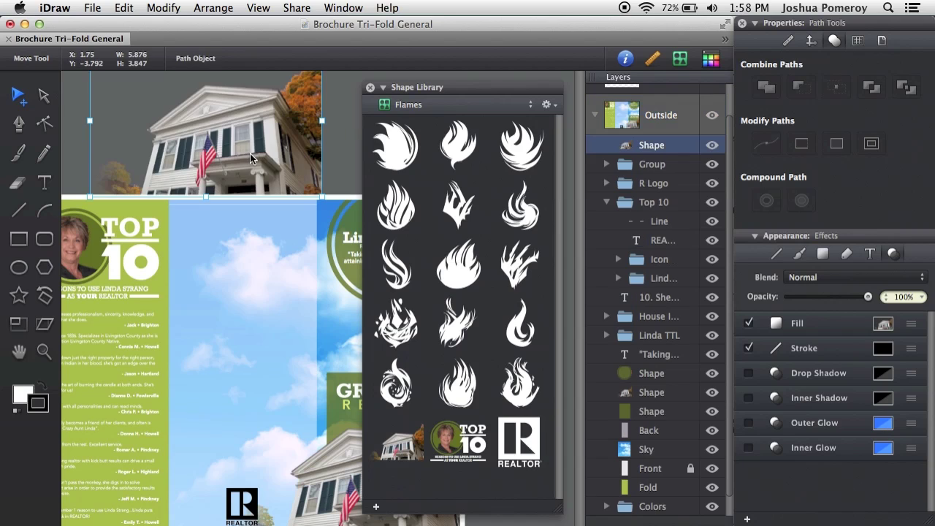
scroll(281, 174, up, 3)
click(344, 161)
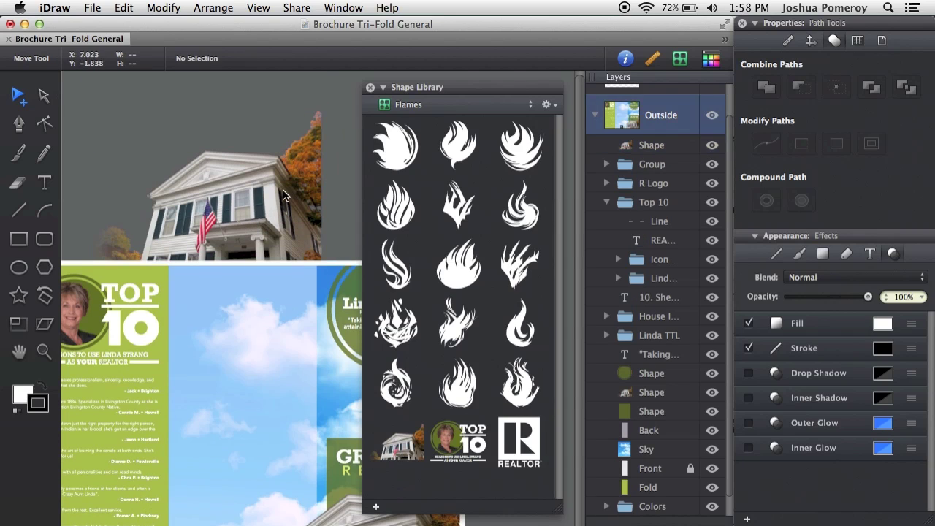
click(285, 190)
key(Delete)
- Remove the REALTOR, Top 10 and house shapes from the Flames library, keeping Flames showing
scroll(284, 190, down, 2)
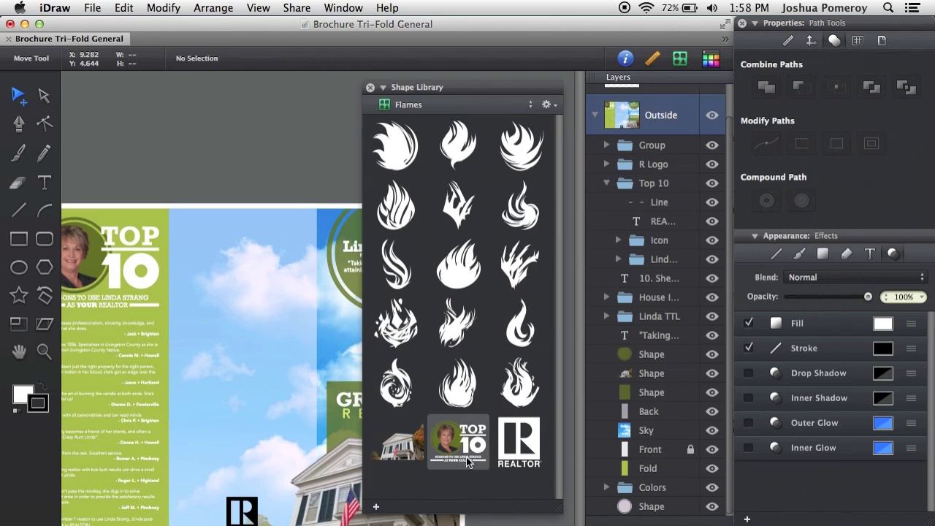
right_click(525, 445)
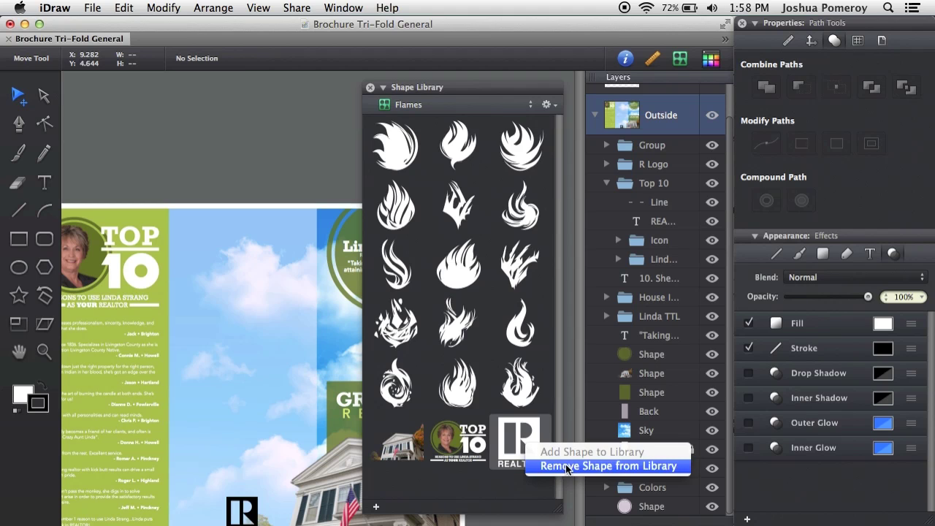
click(556, 465)
right_click(468, 442)
click(504, 465)
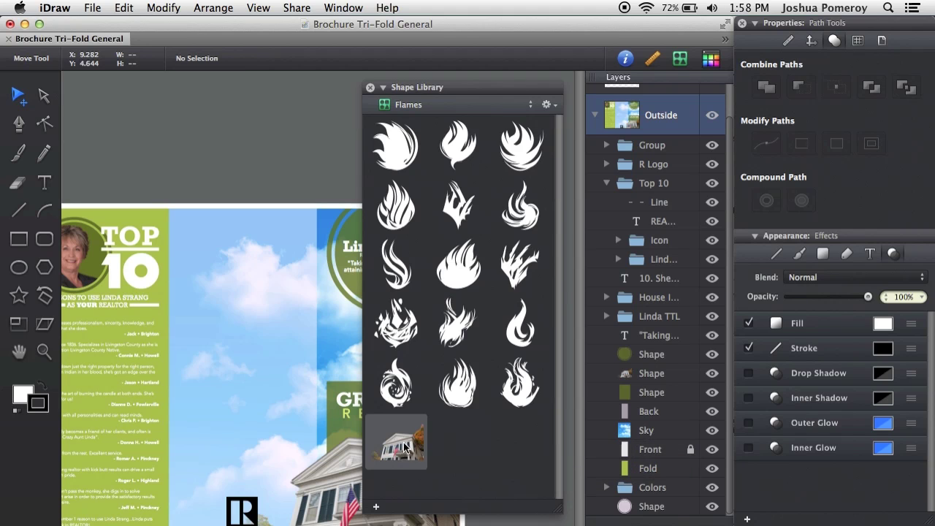
right_click(406, 438)
click(438, 460)
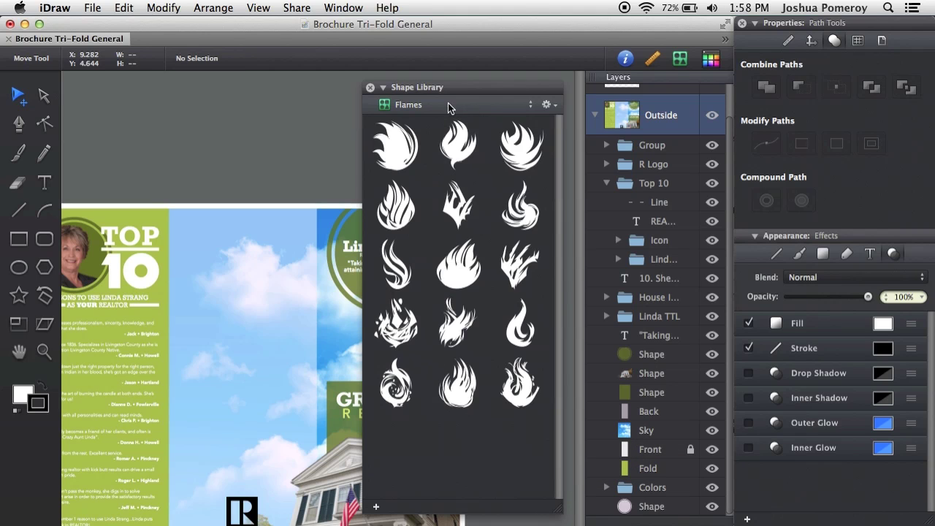
click(429, 106)
click(207, 125)
- Open DJ Card 001 via File > Open Recent and frame the DJ business card artwork
click(92, 8)
mouse_move(135, 84)
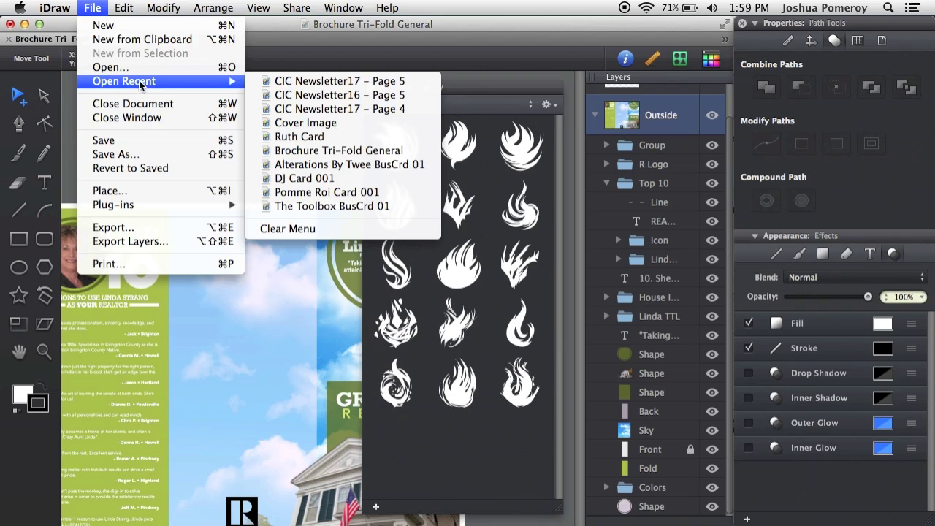
click(309, 189)
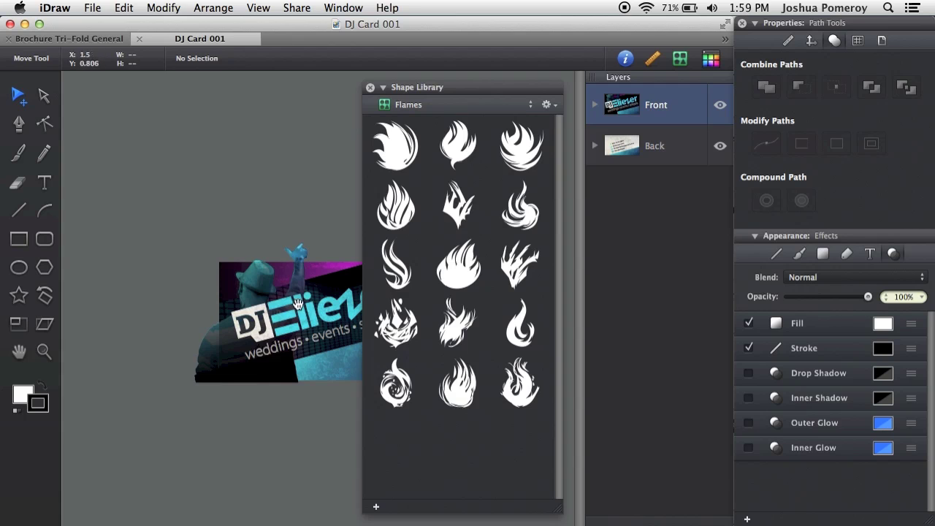
scroll(220, 314, up, 2)
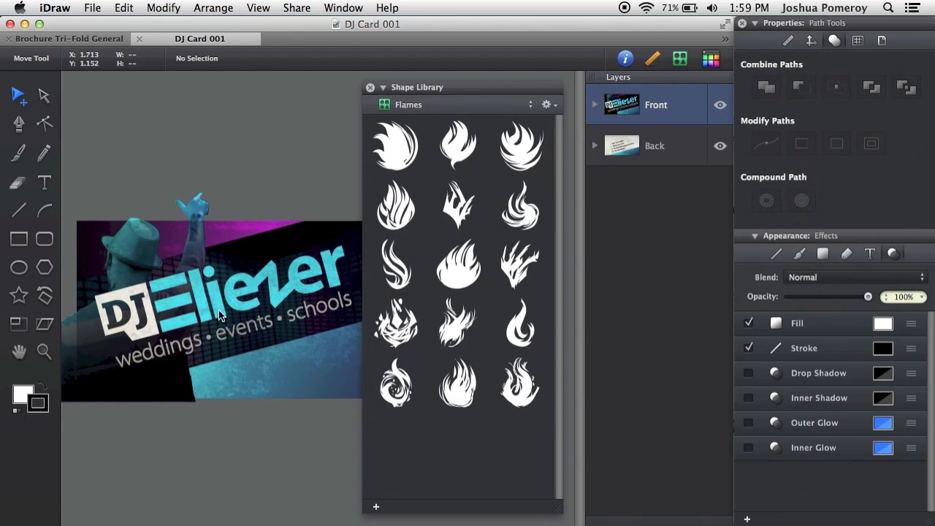
drag(220, 320, 327, 354)
click(383, 87)
scroll(327, 354, up, 3)
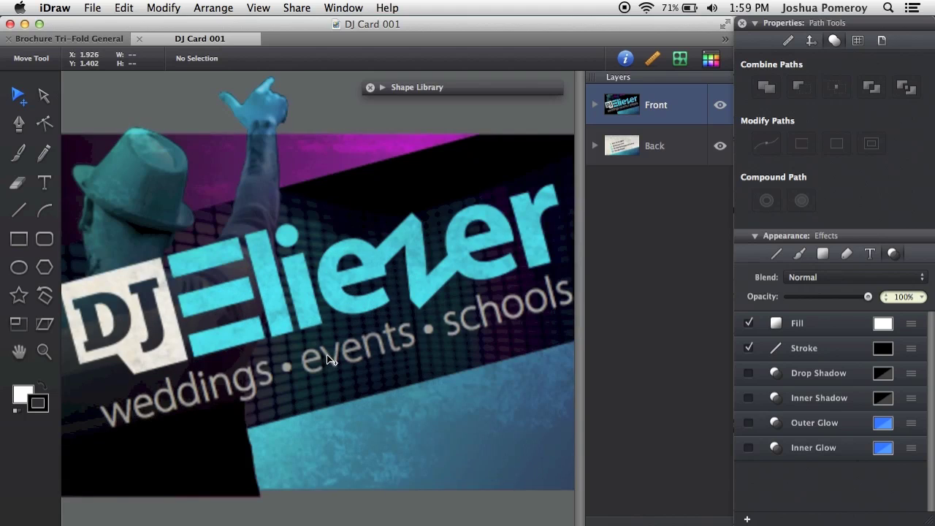
drag(374, 330, 367, 369)
scroll(364, 377, down, 1)
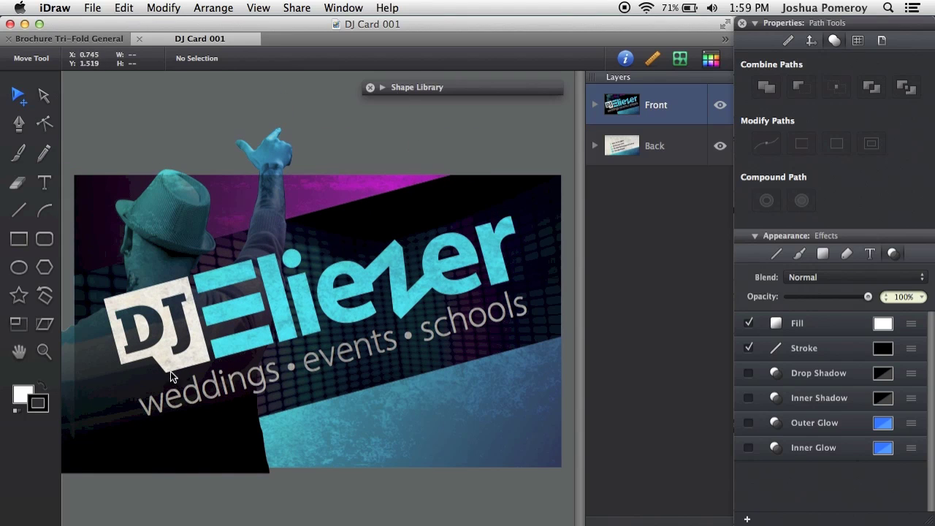
click(279, 317)
click(365, 146)
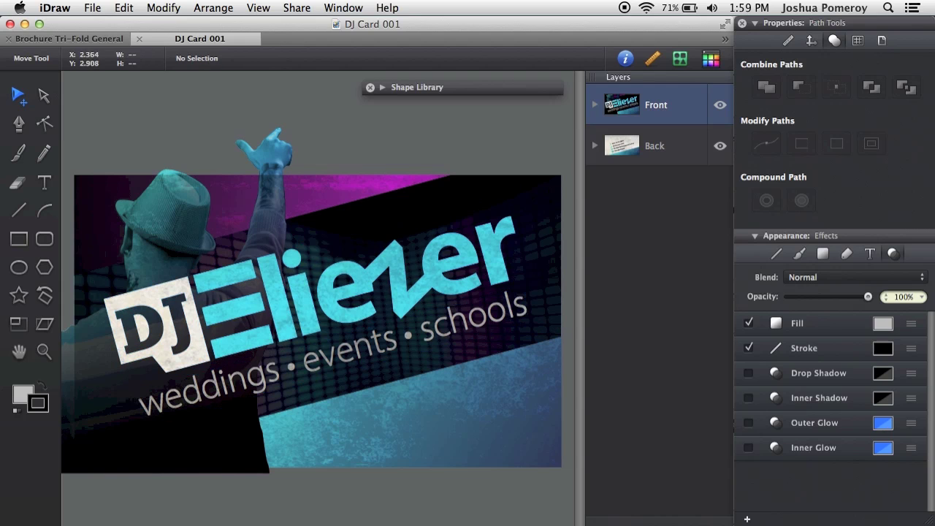
click(398, 87)
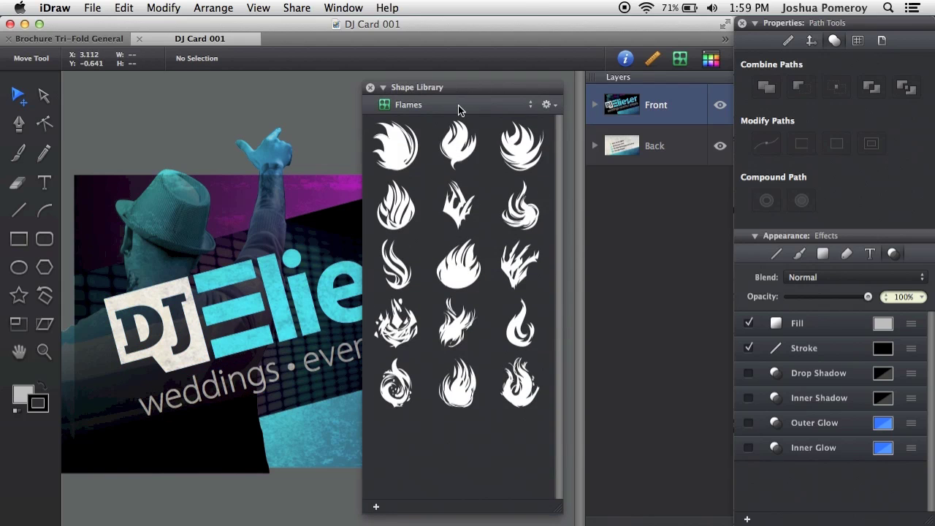
- Use the library gear menu's New Shape Library… to create a library named 'DJ ELIEZER'
click(459, 109)
scroll(445, 138, up, 1)
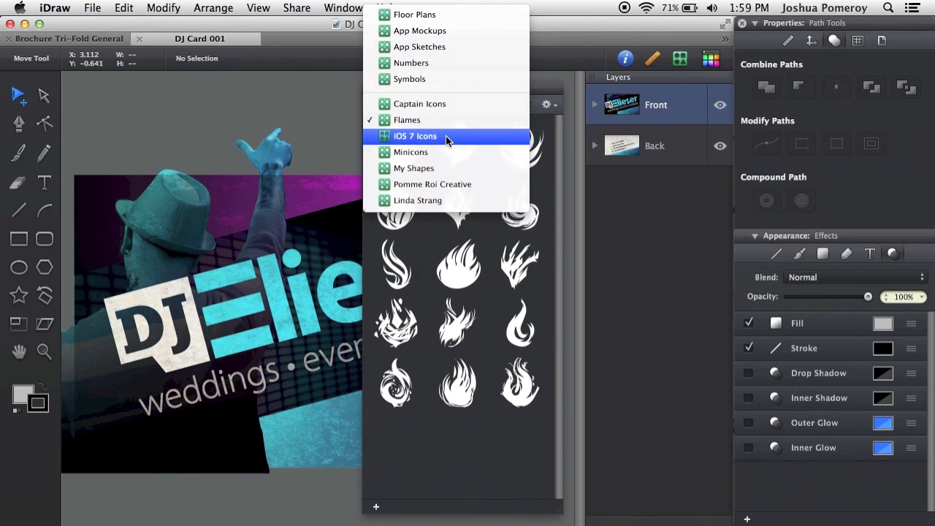
click(549, 106)
click(550, 105)
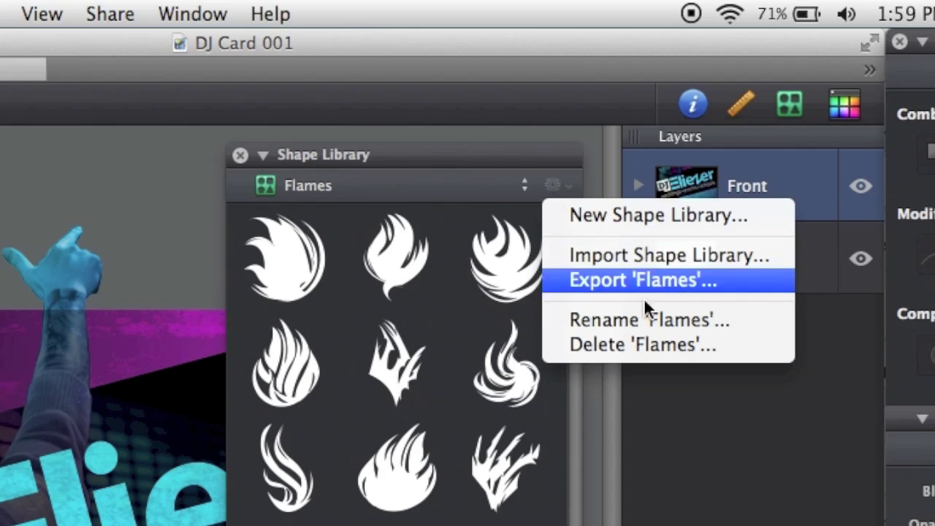
click(687, 211)
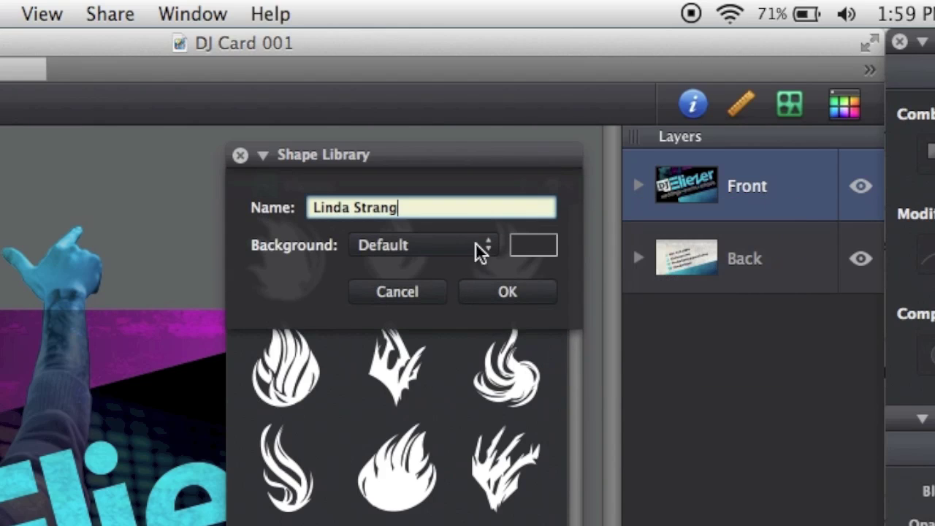
drag(405, 208, 270, 201)
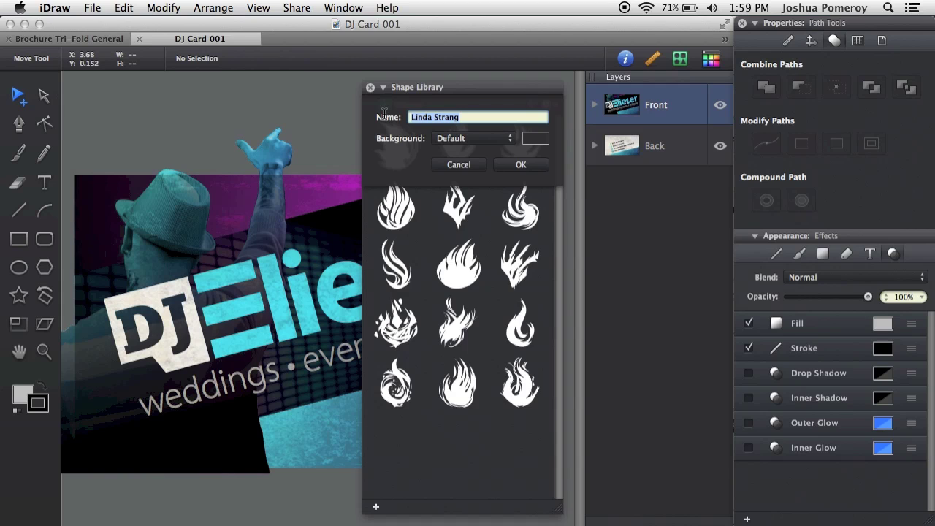
text(DJ)
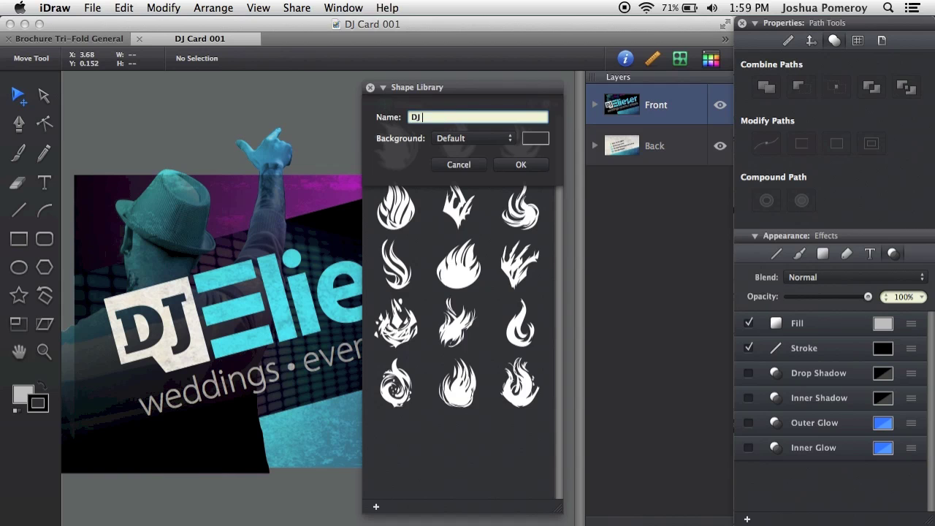
text( ELIEZER)
click(521, 164)
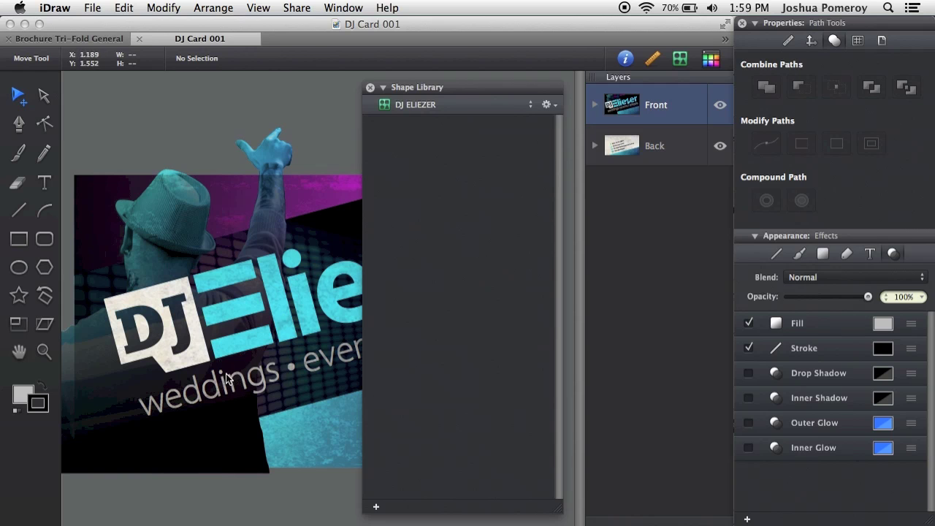
- Add the square DJ logo shape to the DJ ELIEZER library, then remove it again
click(197, 355)
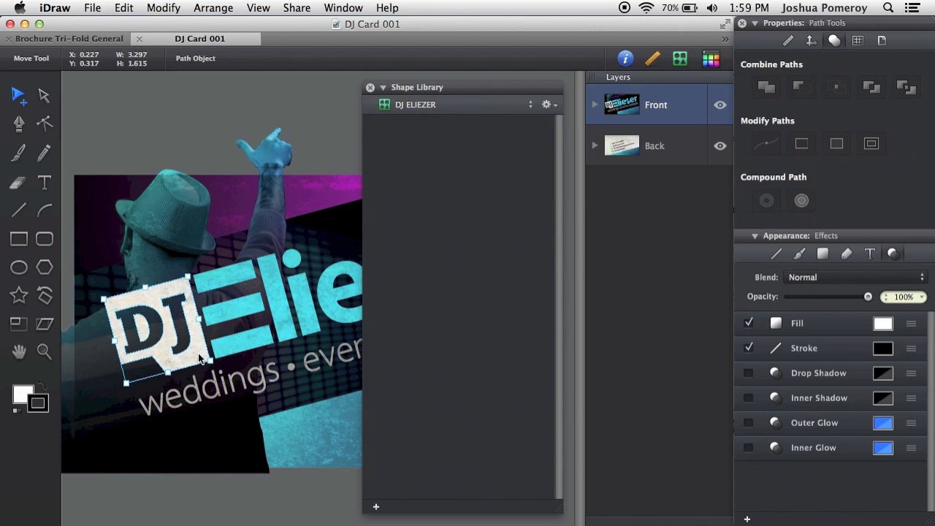
click(376, 506)
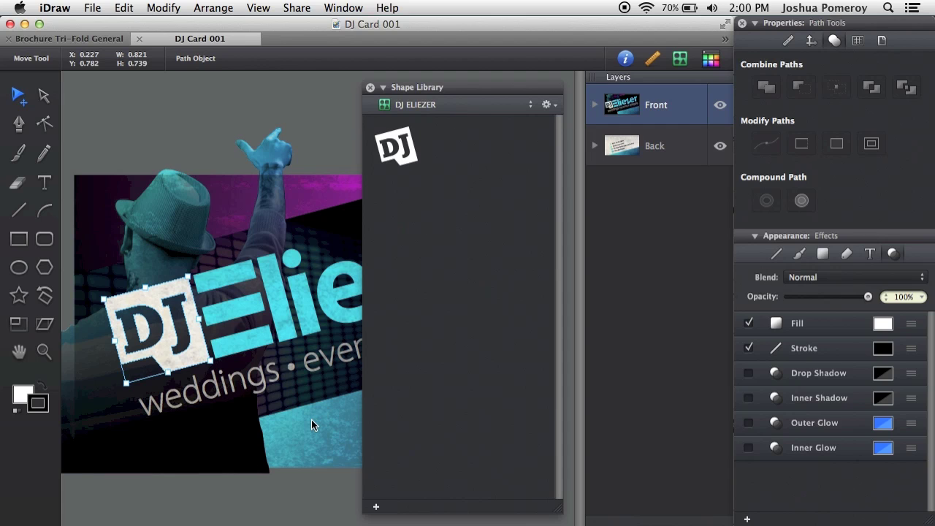
right_click(391, 135)
click(467, 158)
click(212, 133)
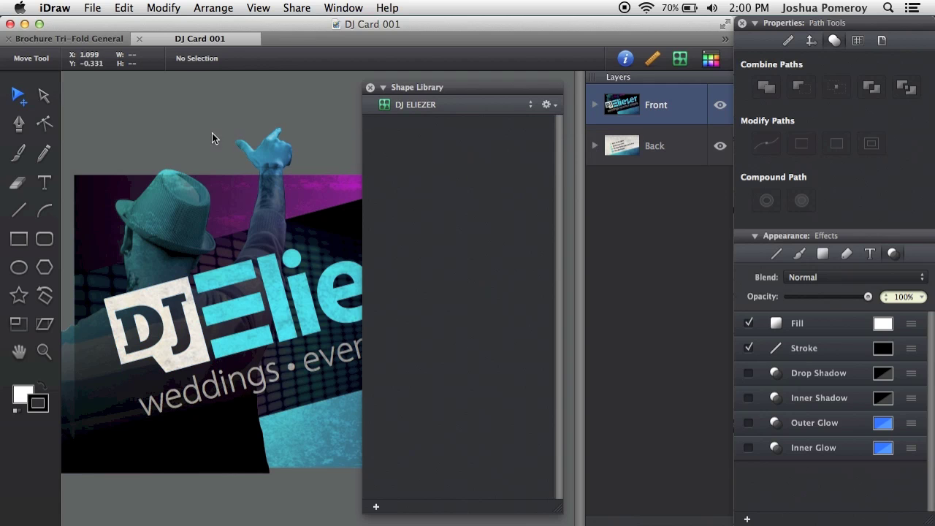
- Option-drag the whole DJ Eliezer logo group to duplicate it below the card
scroll(211, 133, down, 3)
click(256, 249)
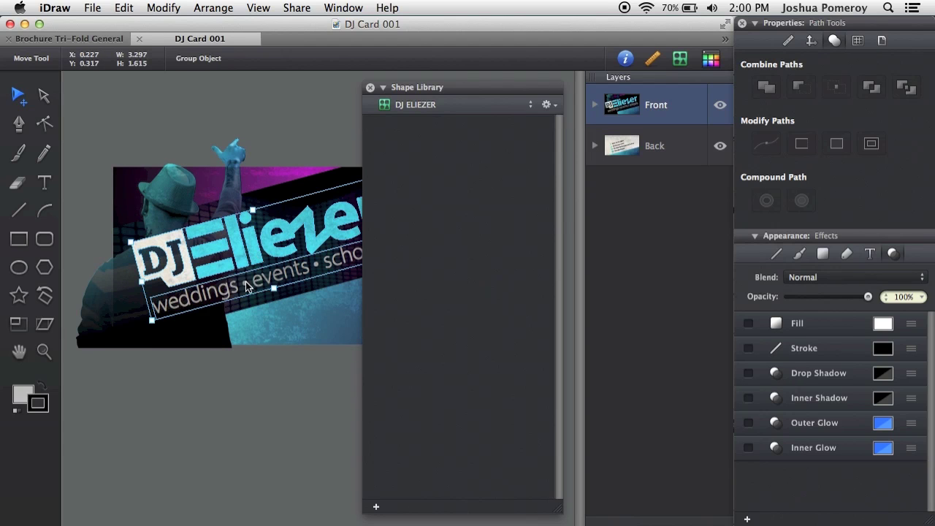
drag(294, 262, 272, 480)
click(272, 484)
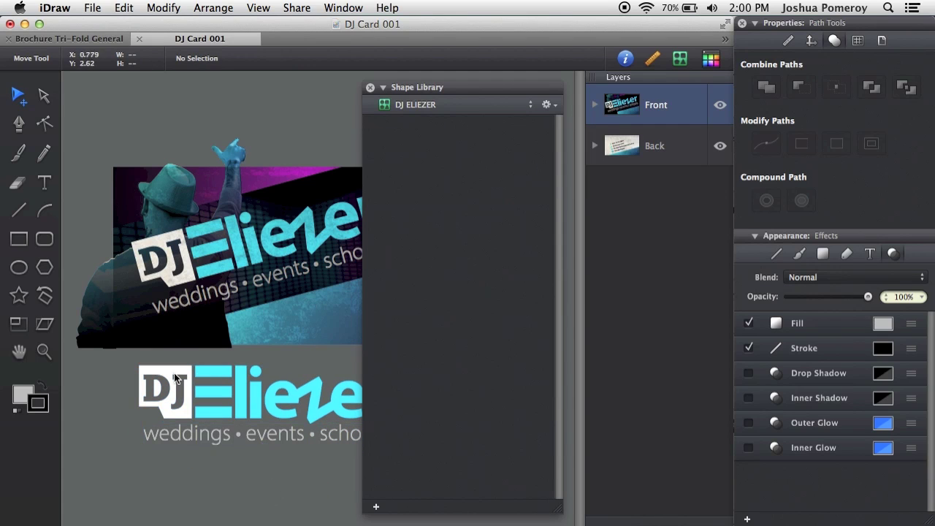
- Add just the DJ mark from the lower logo to the DJ ELIEZER library
click(262, 399)
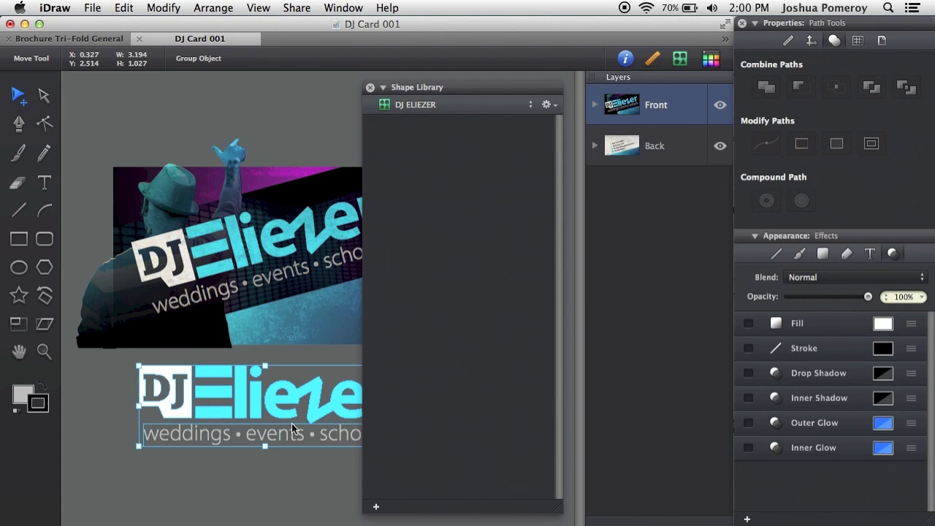
click(286, 496)
double_click(182, 411)
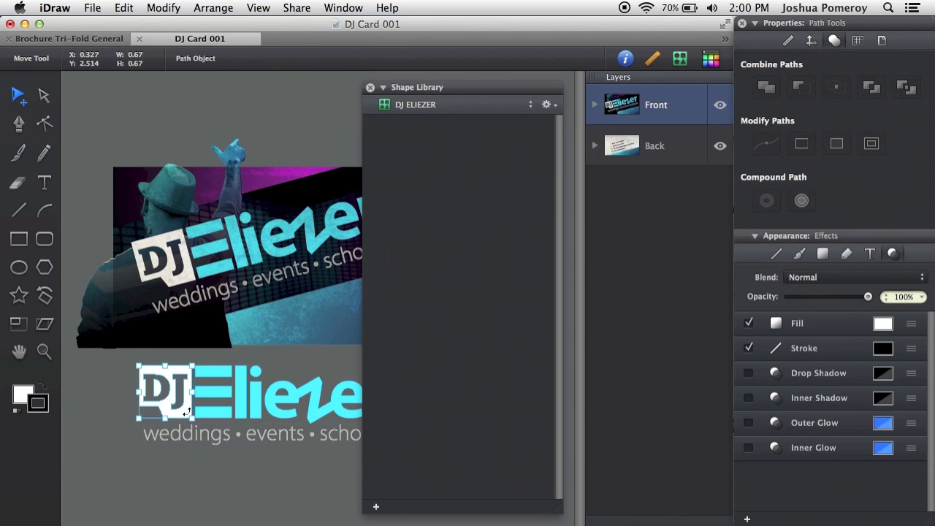
click(374, 505)
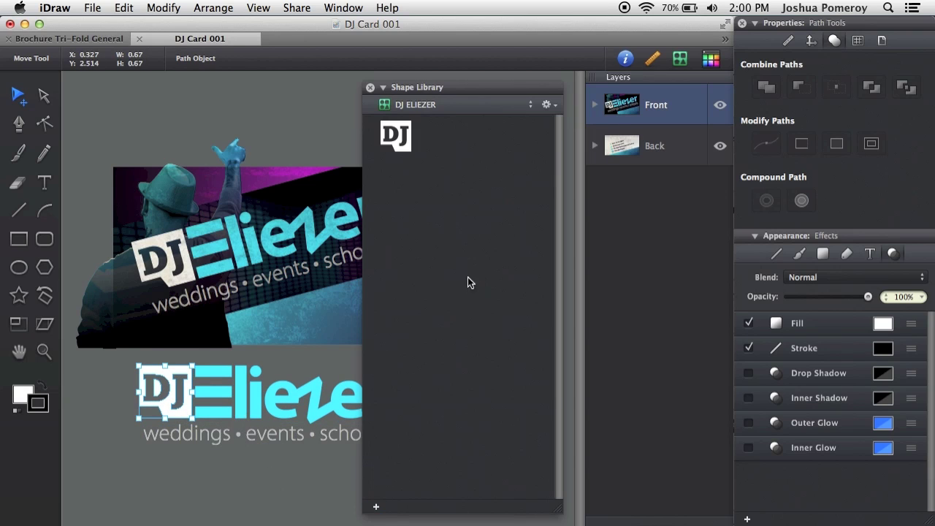
- In Layers, expand the Front layer's Idea 02 folder and select the DJ and Eliezer shapes
click(598, 106)
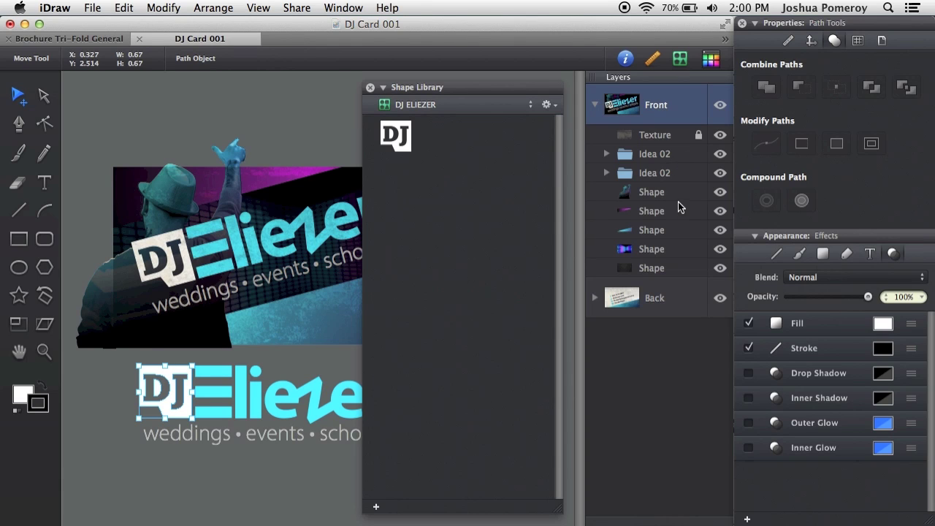
click(607, 153)
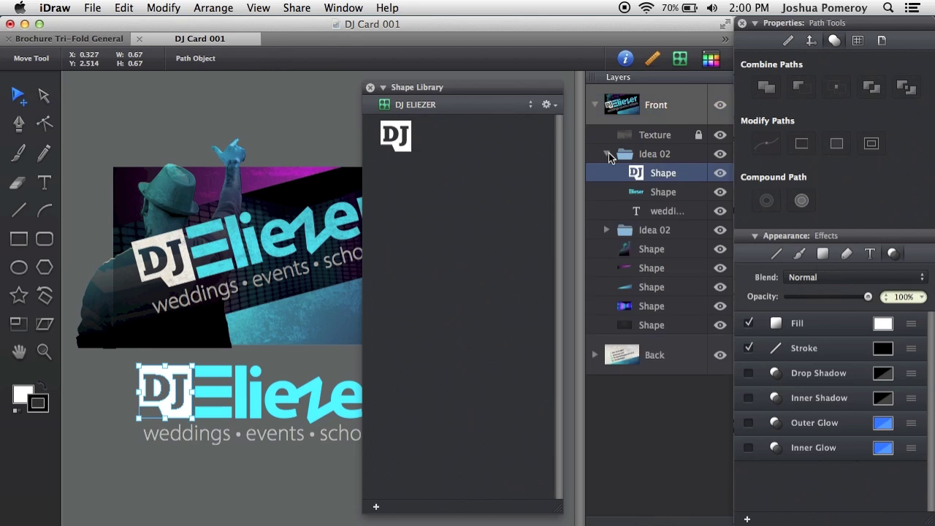
click(678, 191)
click(677, 172)
shift+click(680, 192)
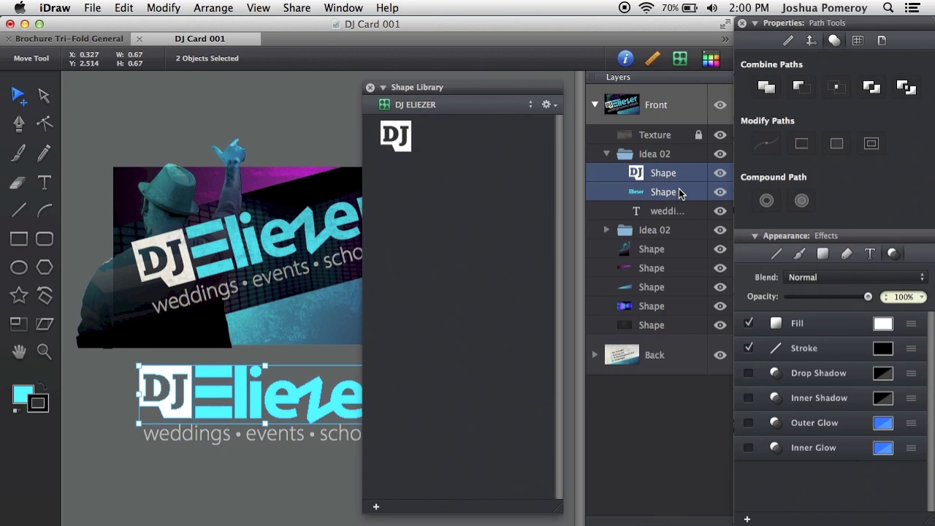
click(376, 507)
- Group the DJ and Eliezer shapes, rename the group 'Logo' and add it to the library
key(super+g)
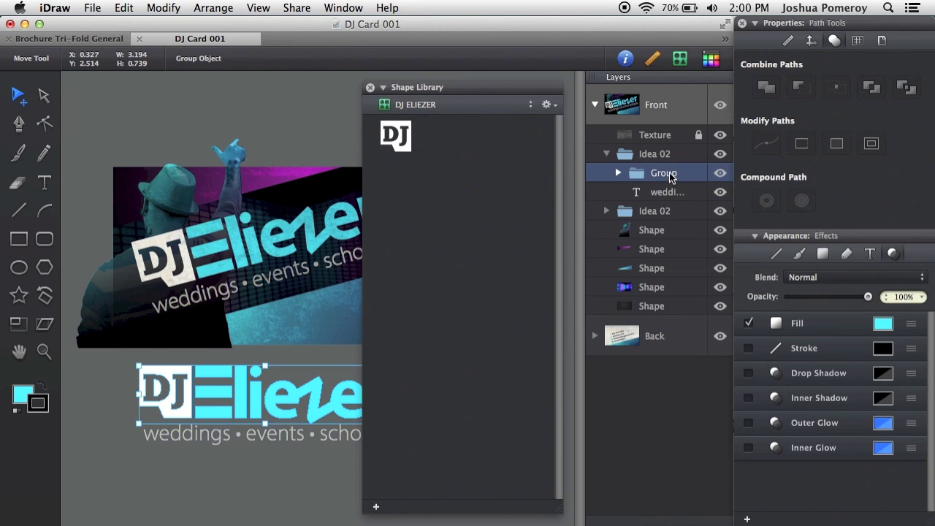
double_click(670, 174)
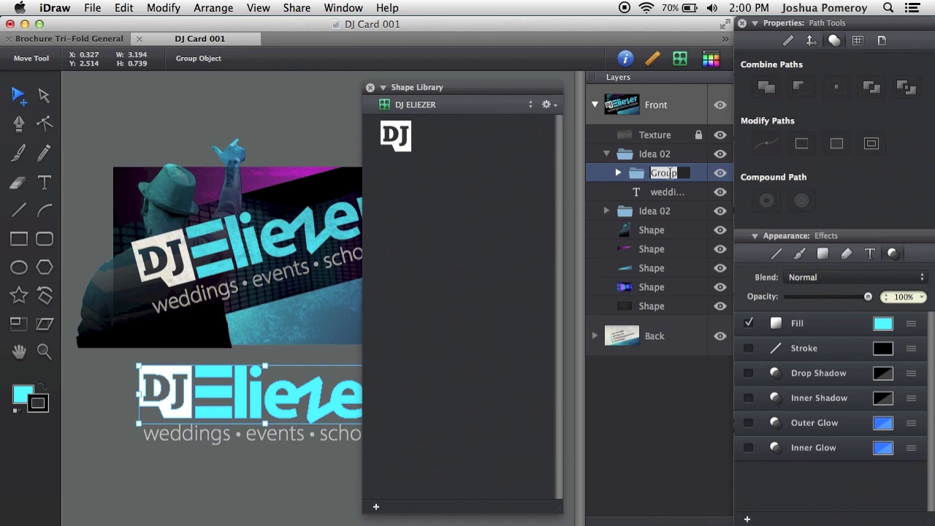
text(Logo)
key(Return)
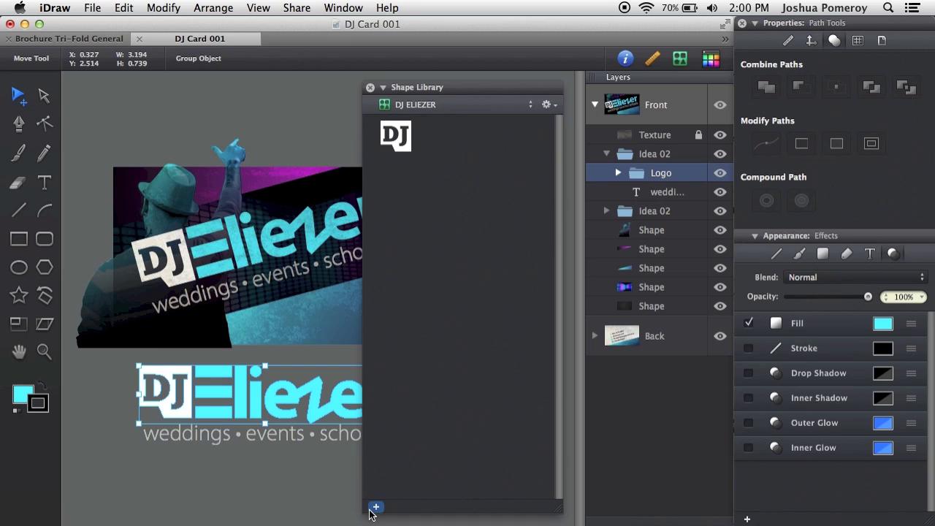
click(376, 507)
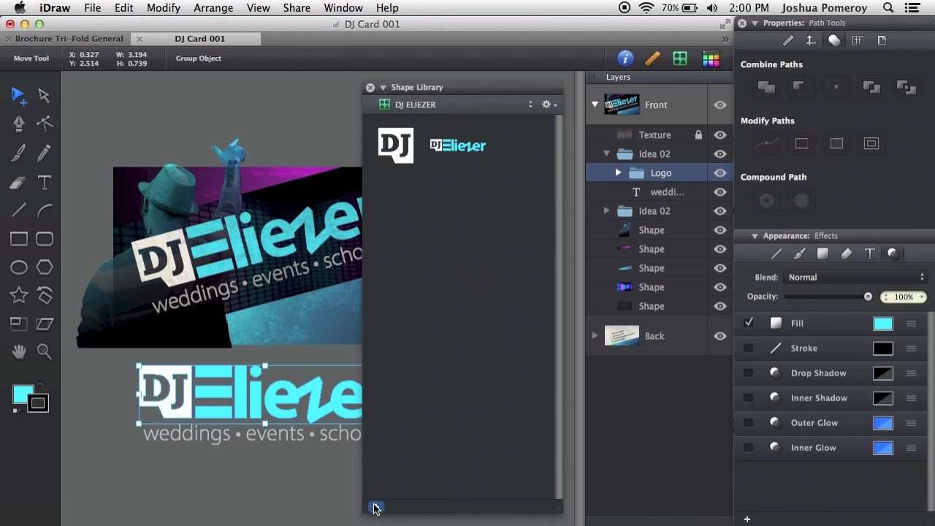
click(252, 442)
click(267, 412)
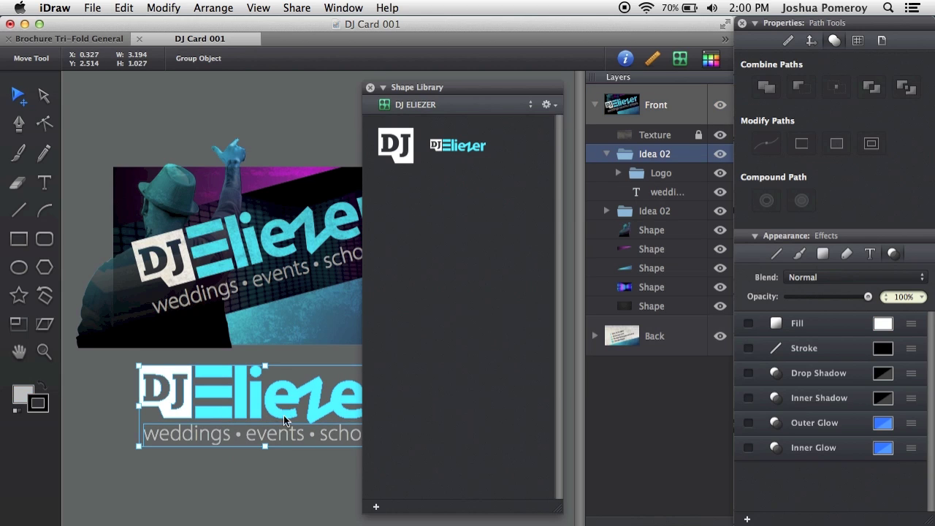
- Add the logo with its tagline and the DJ figure photo to the DJ ELIEZER library
click(376, 507)
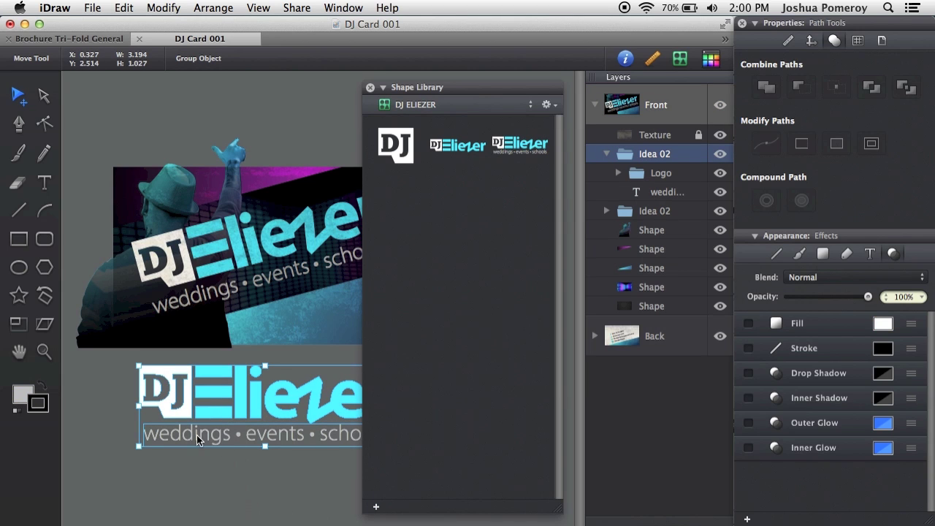
click(269, 500)
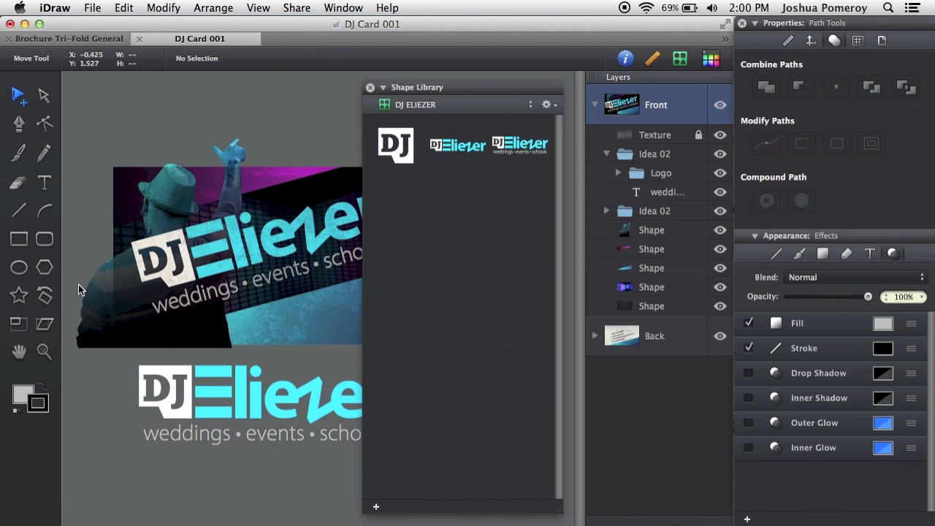
click(91, 294)
click(381, 503)
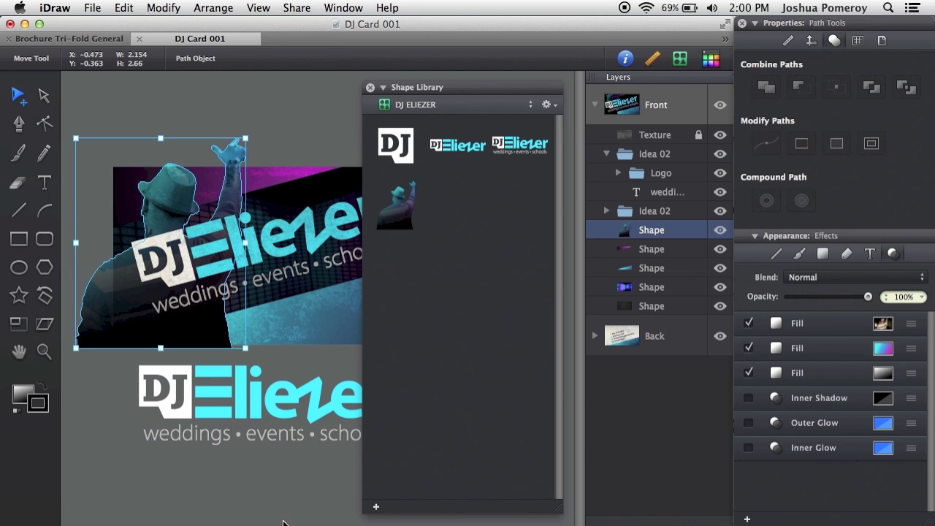
- Add the blue gradient strip to the library, testing a placed copy then undoing it
click(265, 519)
scroll(194, 328, right, 5)
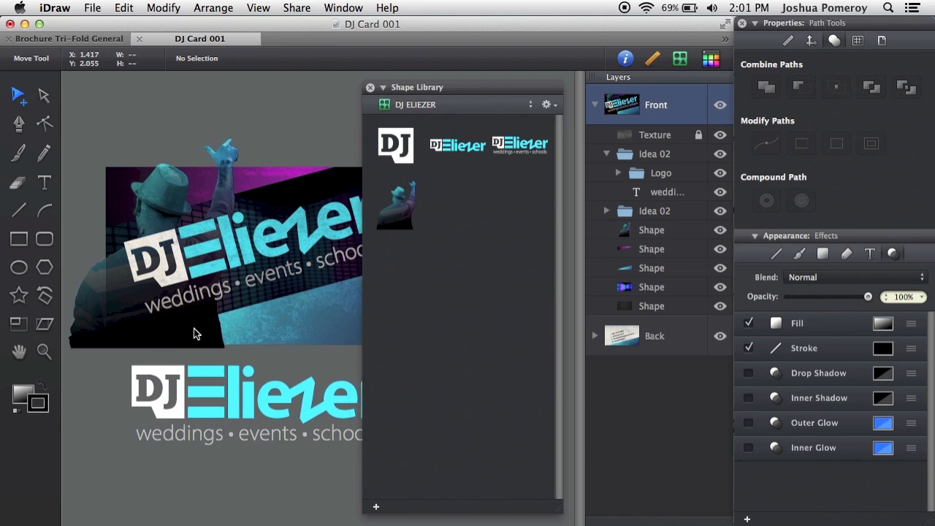
scroll(194, 328, left, 3)
click(233, 332)
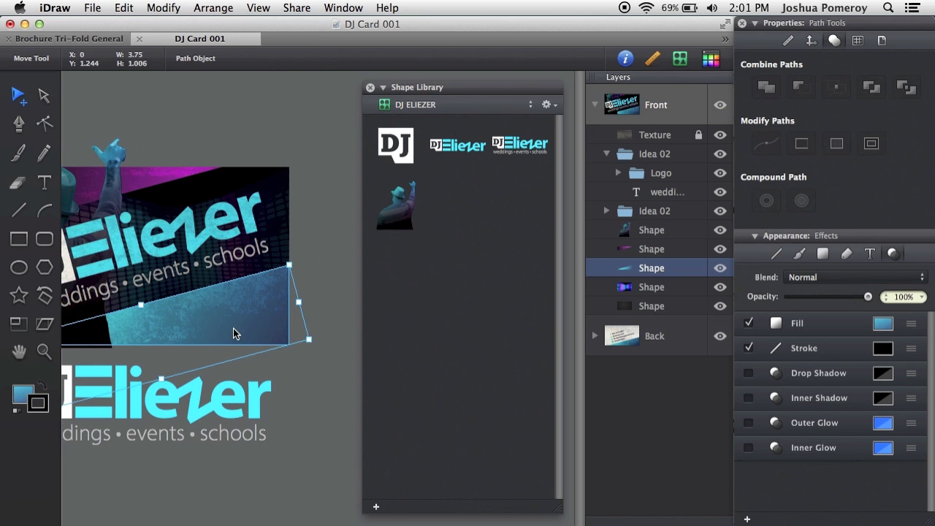
click(377, 506)
scroll(263, 507, left, 3)
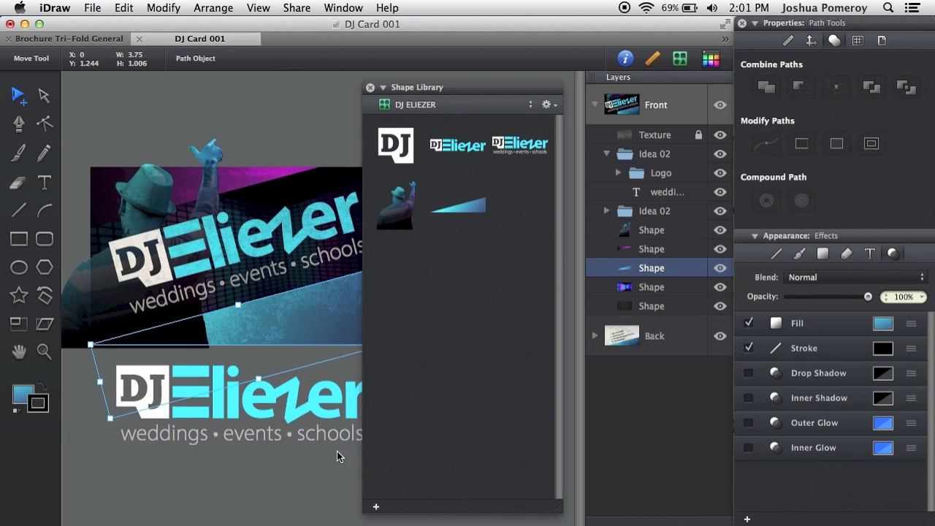
drag(457, 225, 300, 490)
key(super+z)
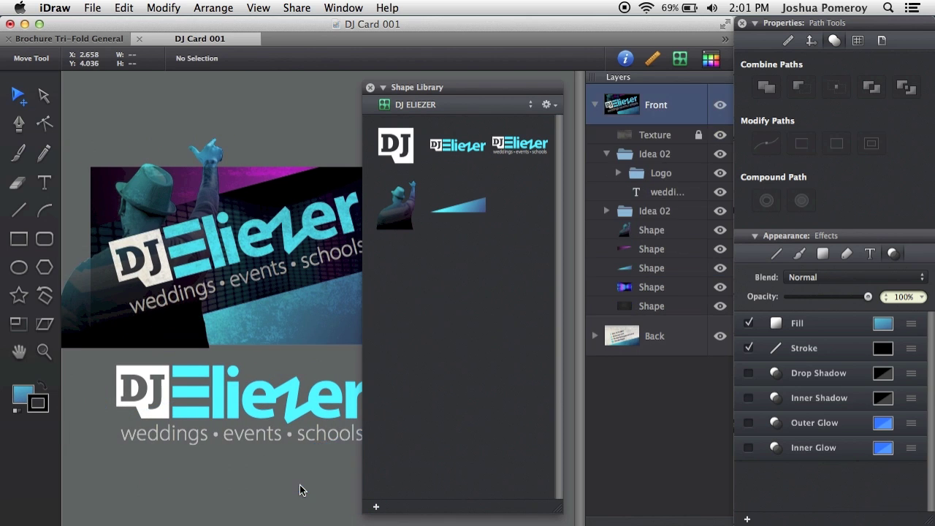
- Add the magenta gradient strip to the library and collapse the Front layer
click(252, 180)
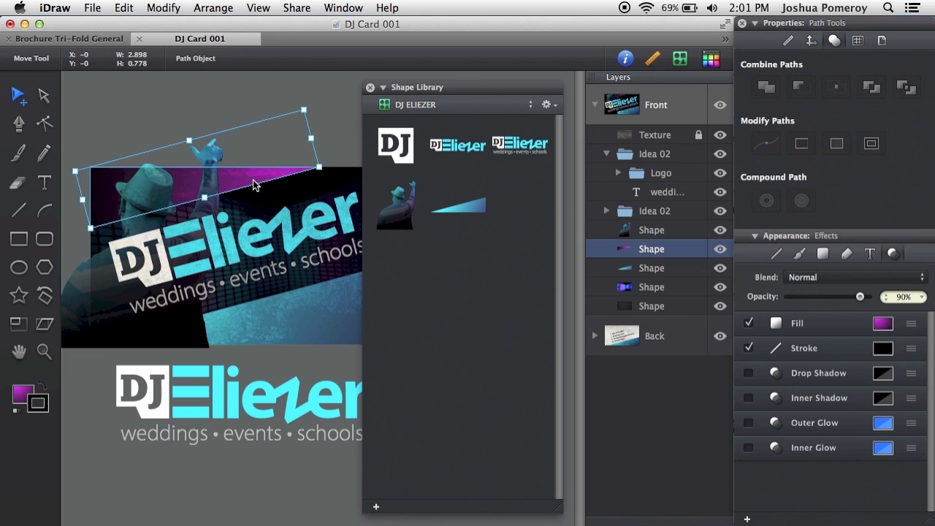
click(377, 506)
click(267, 515)
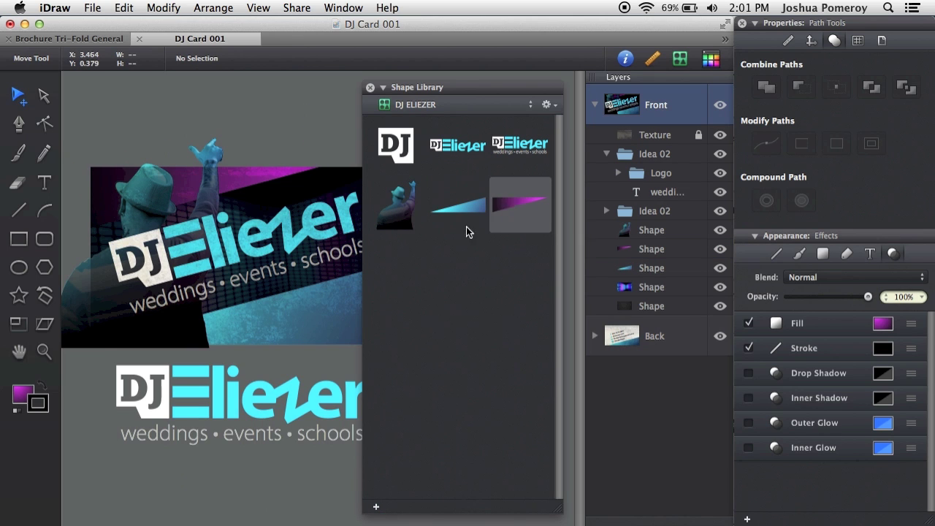
scroll(479, 216, right, 5)
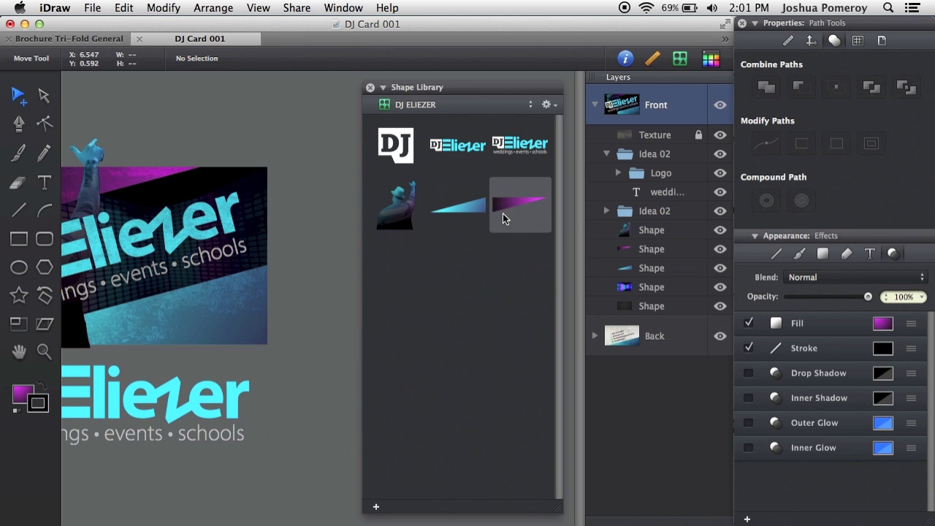
scroll(263, 309, left, 5)
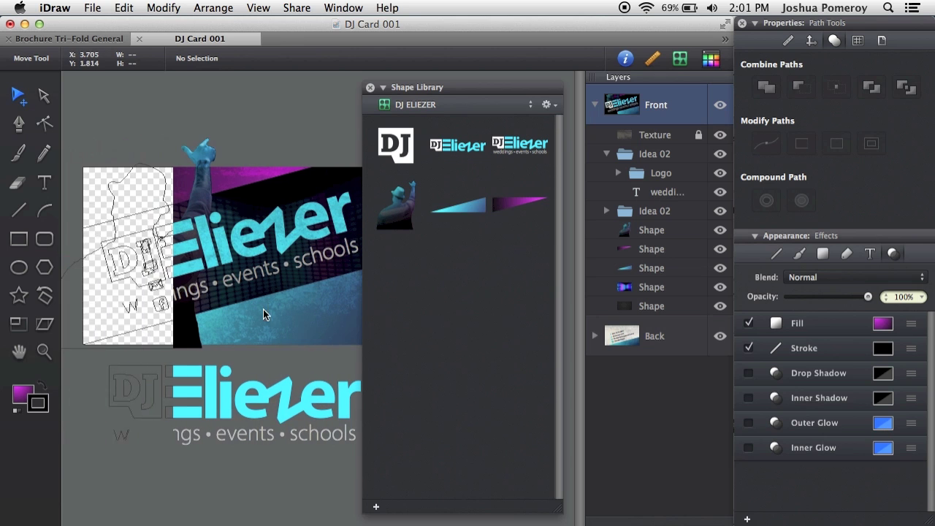
click(596, 105)
- Hide the Front layer to show the card's back and switch to the Back layer
click(719, 105)
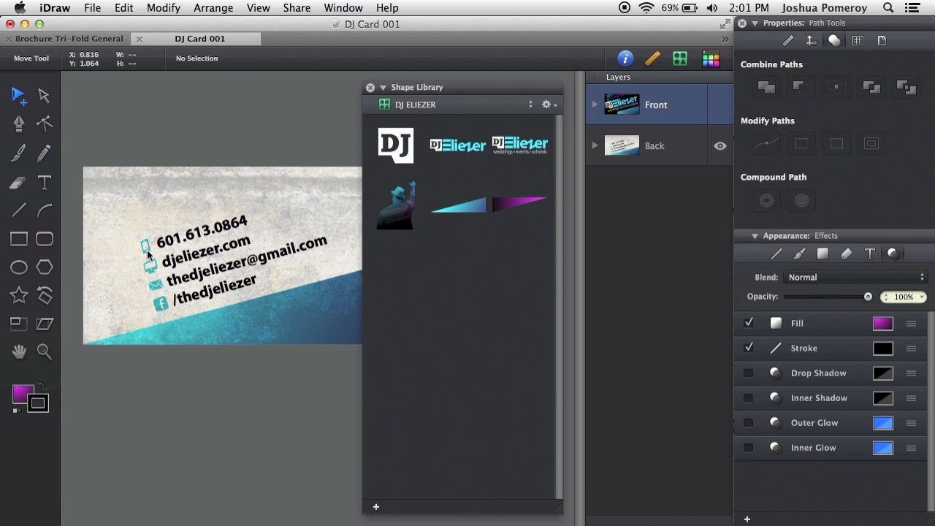
scroll(148, 256, up, 2)
scroll(146, 259, up, 2)
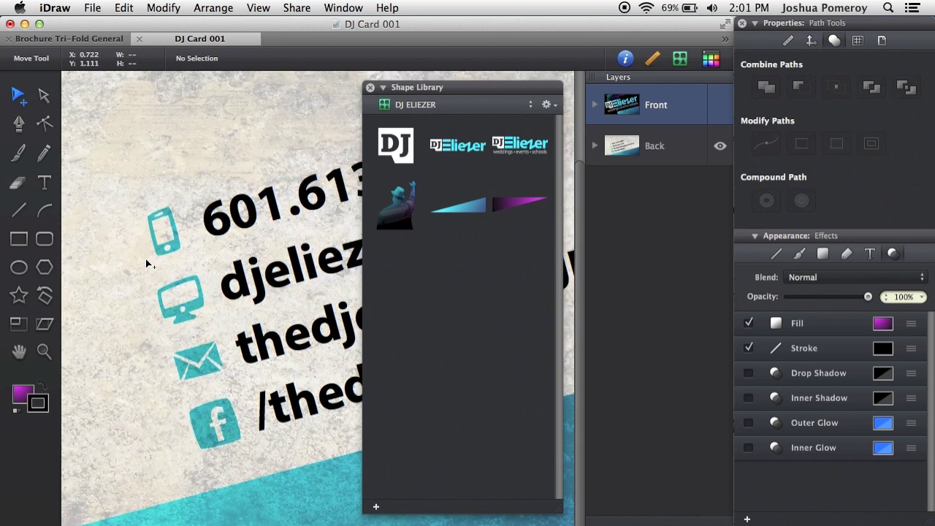
scroll(156, 262, down, 1)
scroll(267, 274, down, 3)
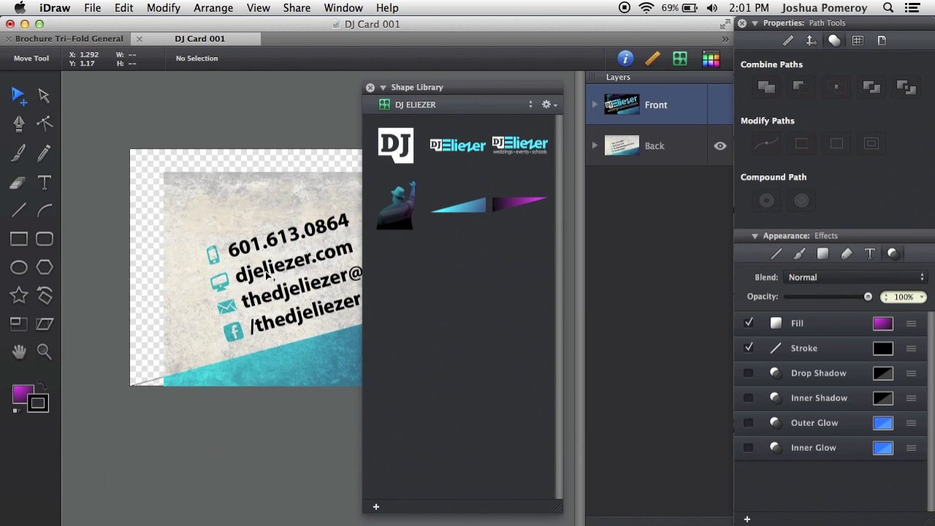
click(658, 146)
- Duplicate the contact-info block below the card, rotate it level, and add it to the library
click(250, 256)
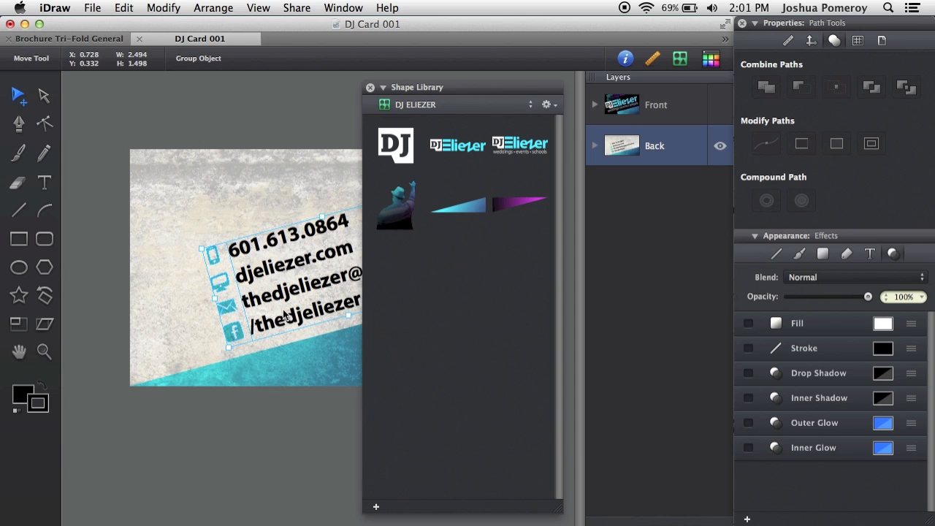
drag(287, 317, 290, 520)
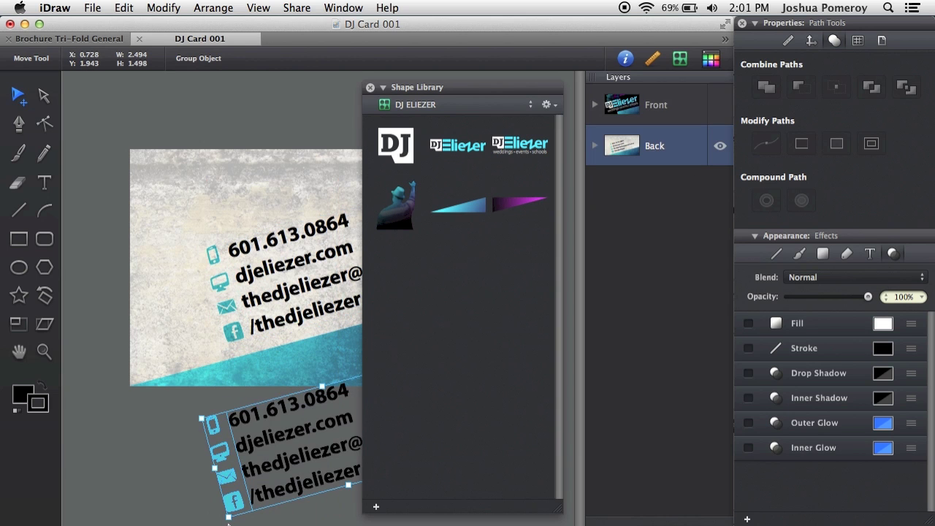
drag(229, 520, 198, 505)
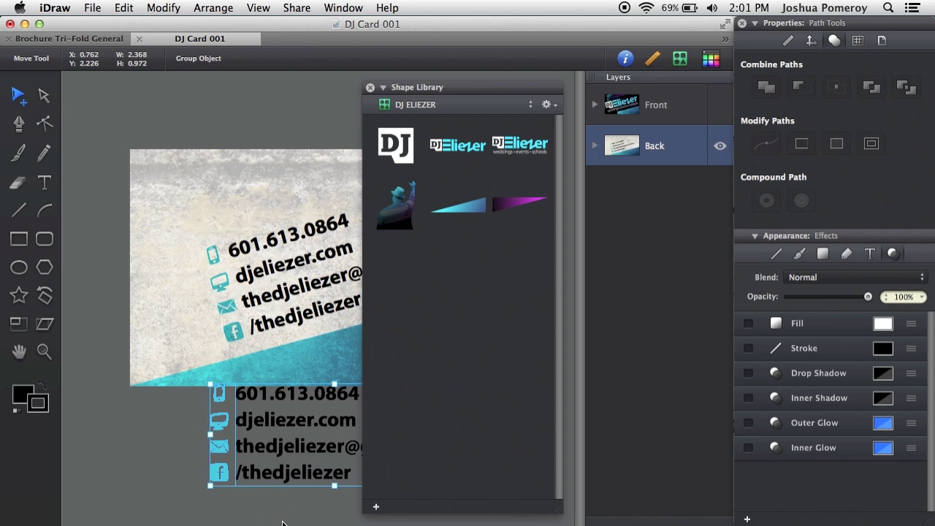
drag(292, 462, 252, 489)
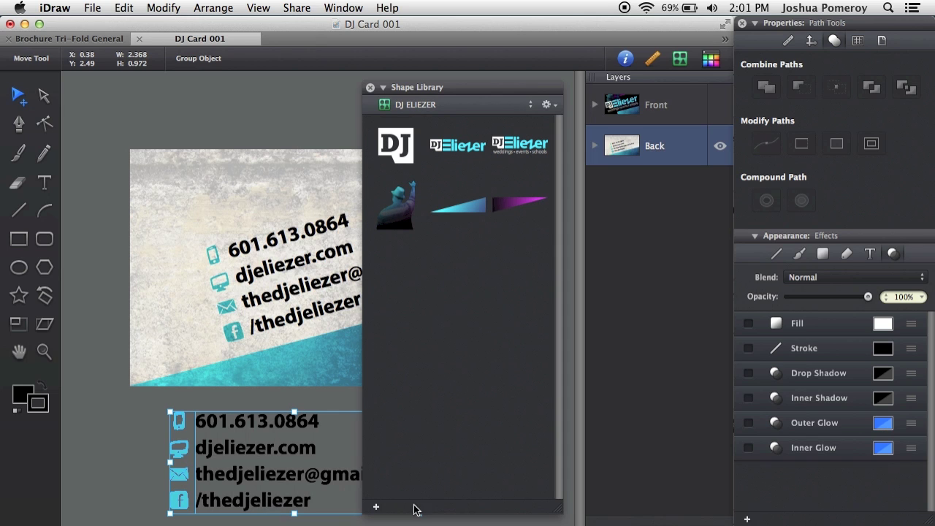
click(376, 507)
- Make all four contact-info text lines white and add the white block to the library
double_click(252, 477)
key(super+a)
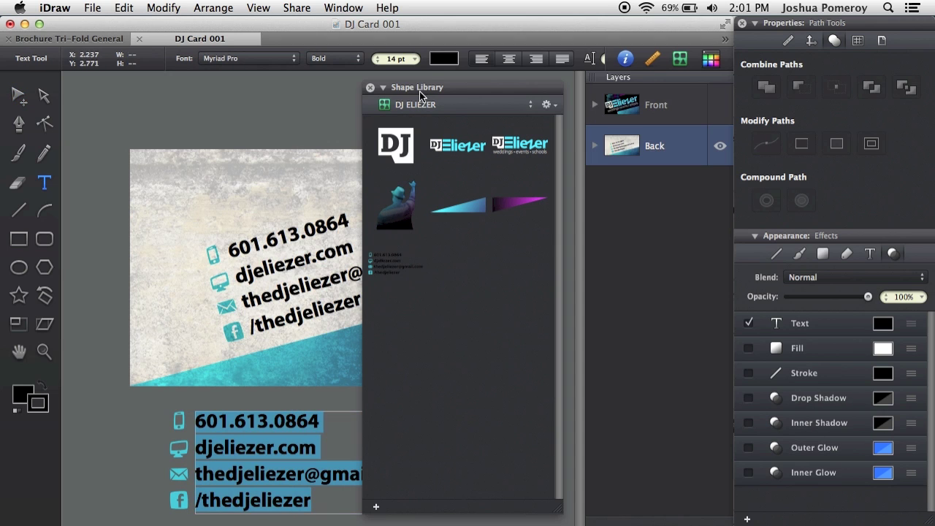
click(444, 58)
click(482, 103)
key(Escape)
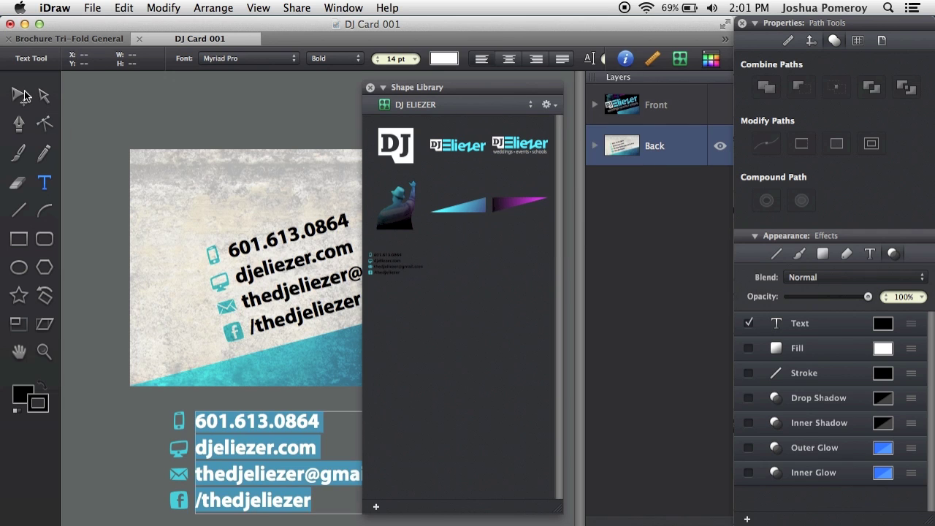
click(227, 387)
click(178, 448)
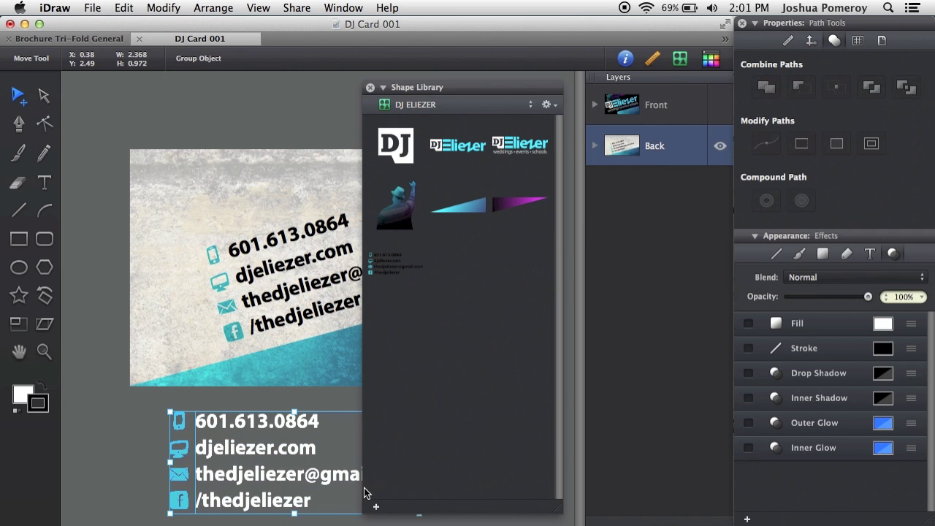
click(376, 505)
click(144, 484)
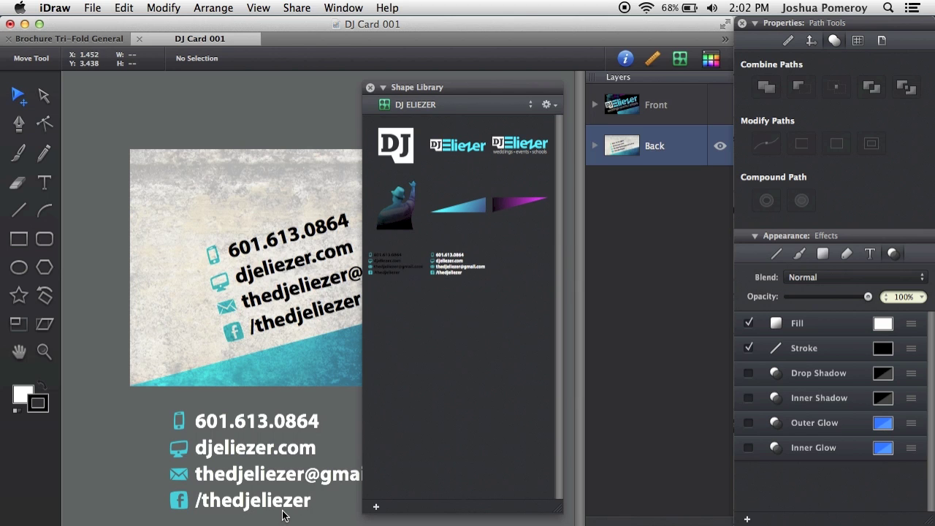
- Delete the white contact-info block below the card and close the DJ card document
click(227, 485)
key(Delete)
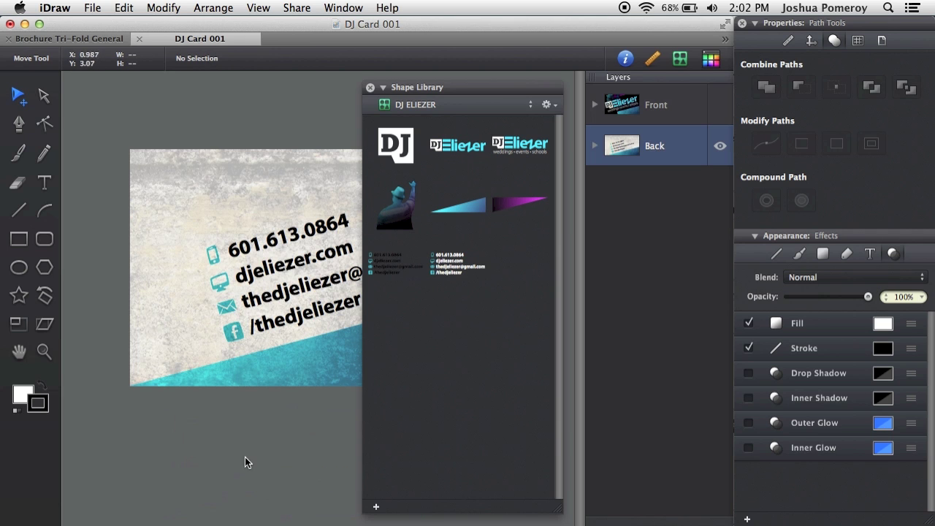
key(super+w)
- Discard the DJ card's unsaved changes and keep the DJ ELIEZER library showing
click(330, 107)
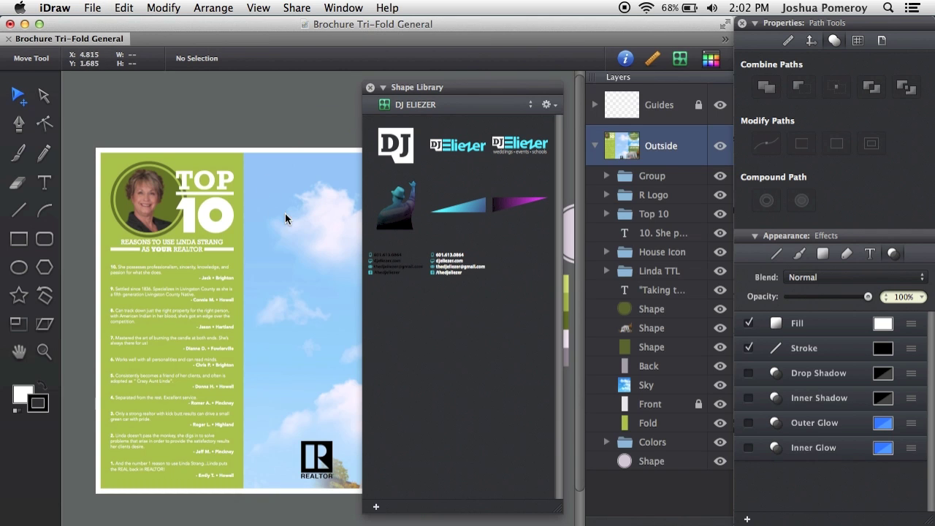
click(438, 105)
click(470, 361)
- Drag the contact-info block from the library onto the brochure's sky panel and zoom in
drag(303, 272, 241, 271)
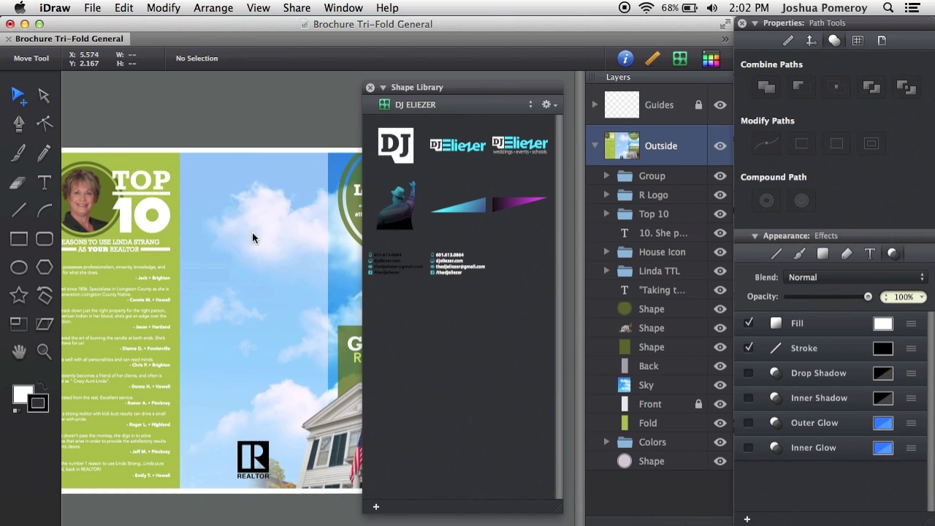
drag(392, 274, 296, 356)
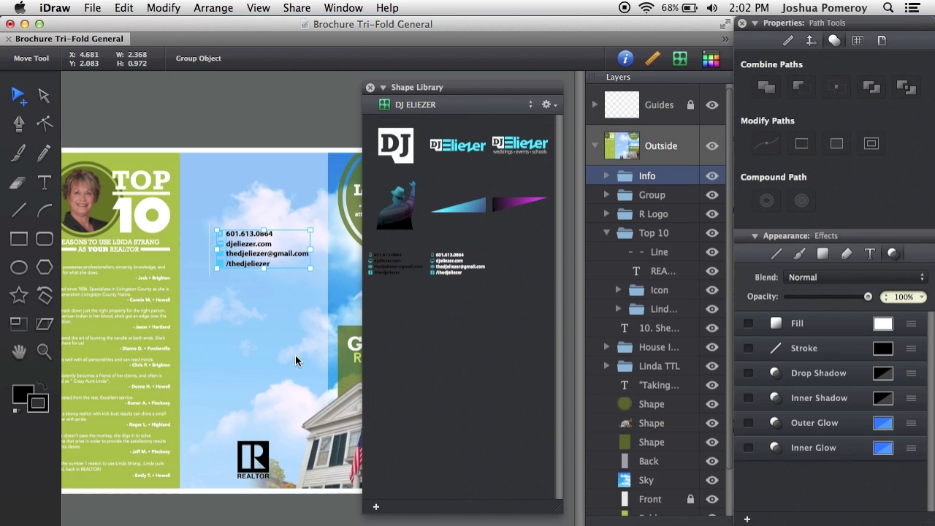
key(super+3)
- Fill the phone icon with the brochure's olive green, sampled from the canvas with the eyedropper
double_click(214, 223)
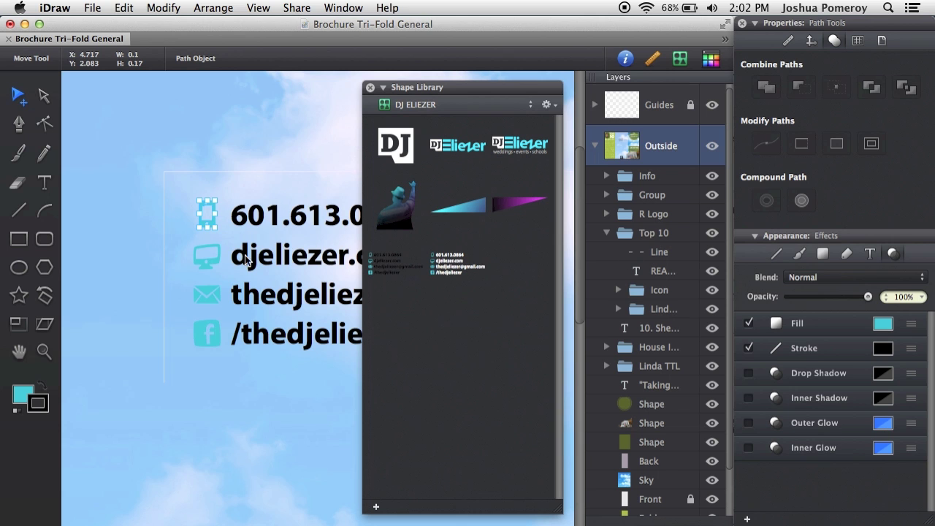
click(883, 324)
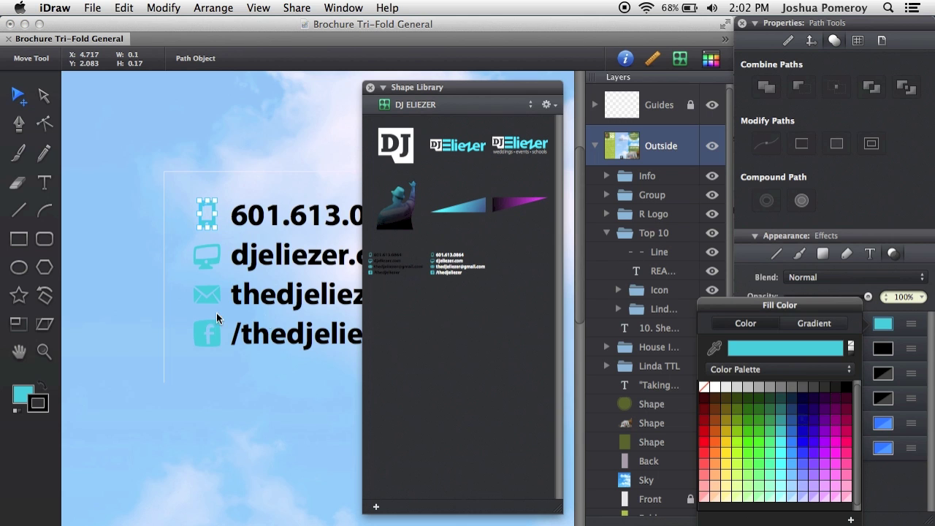
key(super+minus)
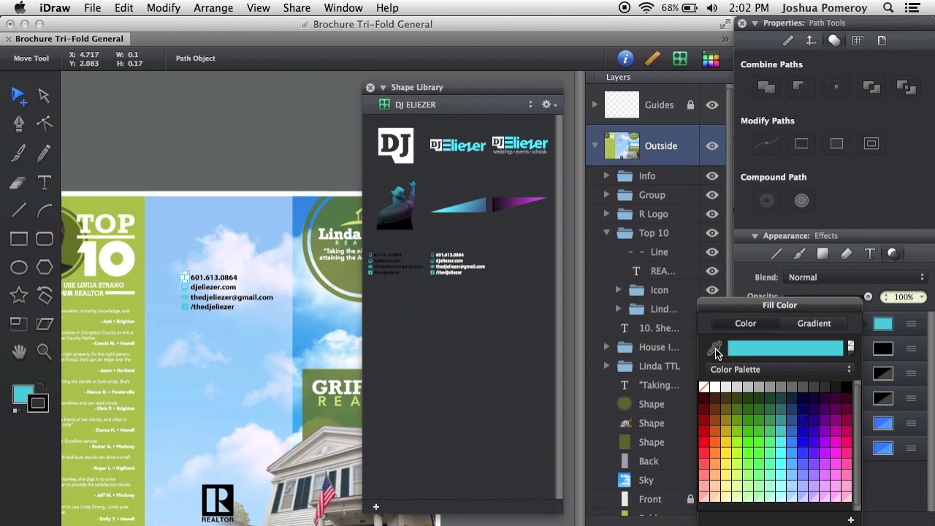
click(459, 93)
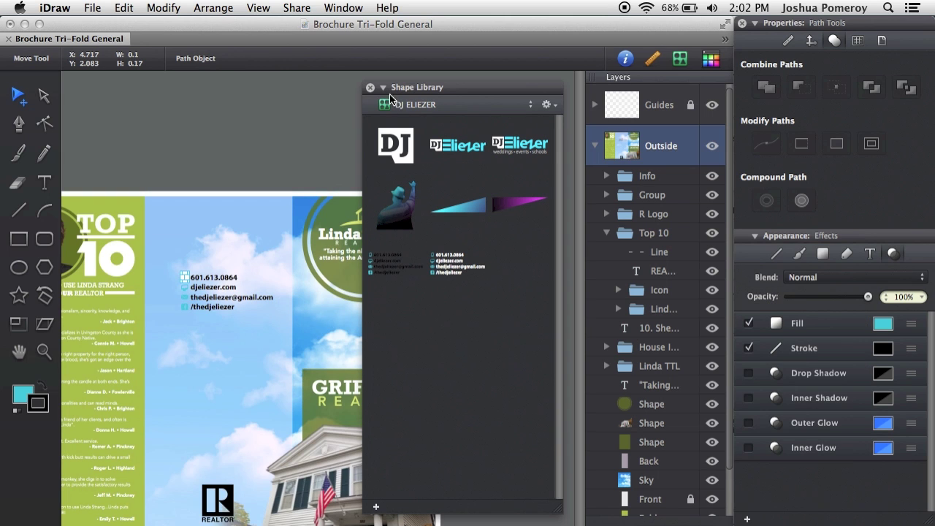
click(383, 88)
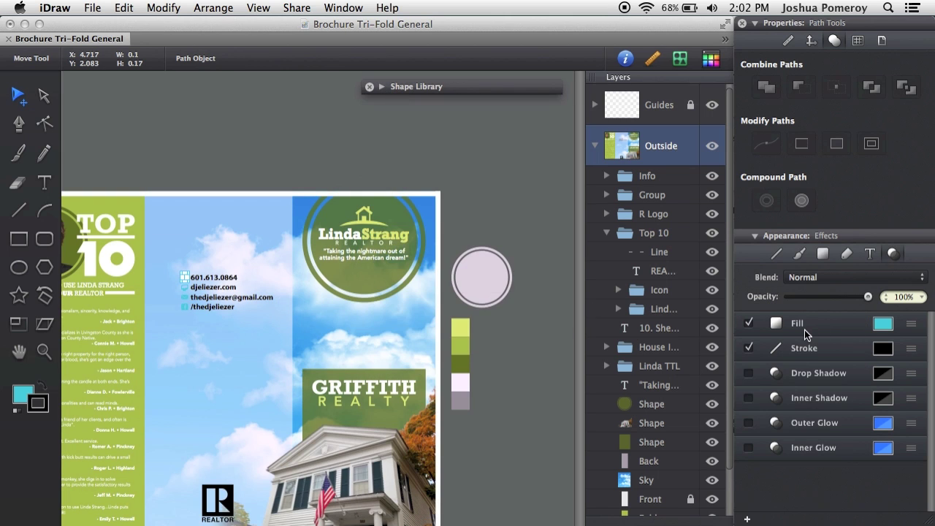
click(883, 323)
click(713, 344)
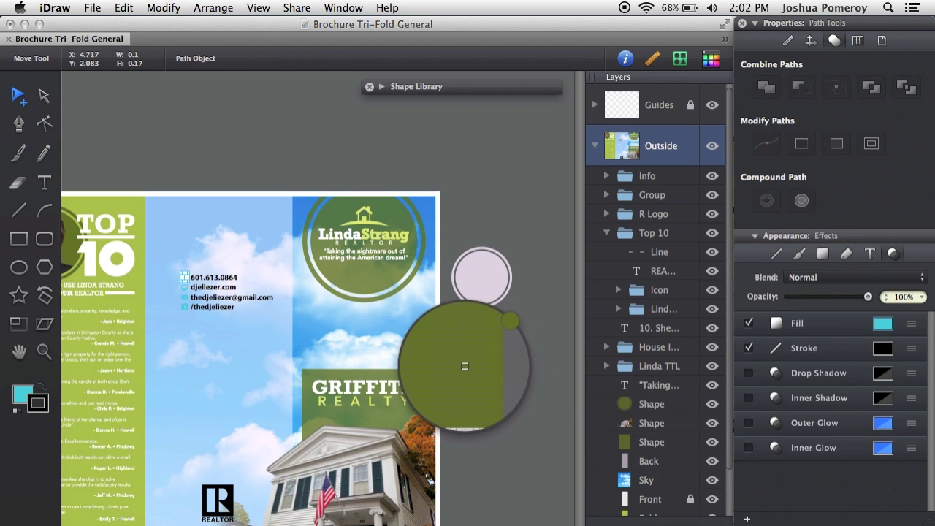
click(465, 365)
scroll(211, 291, up, 5)
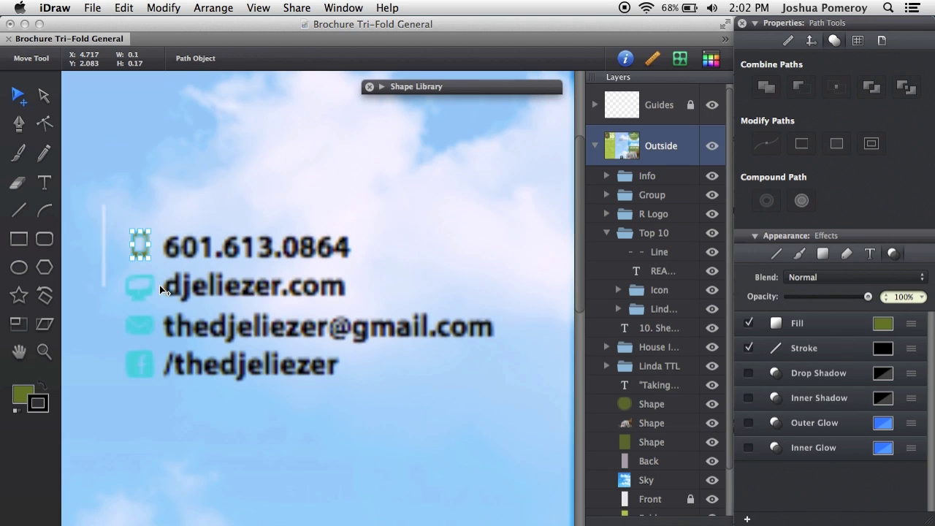
- Give the computer, mail and Facebook icons the phone icon's olive green via the eyedropper
click(227, 285)
click(229, 288)
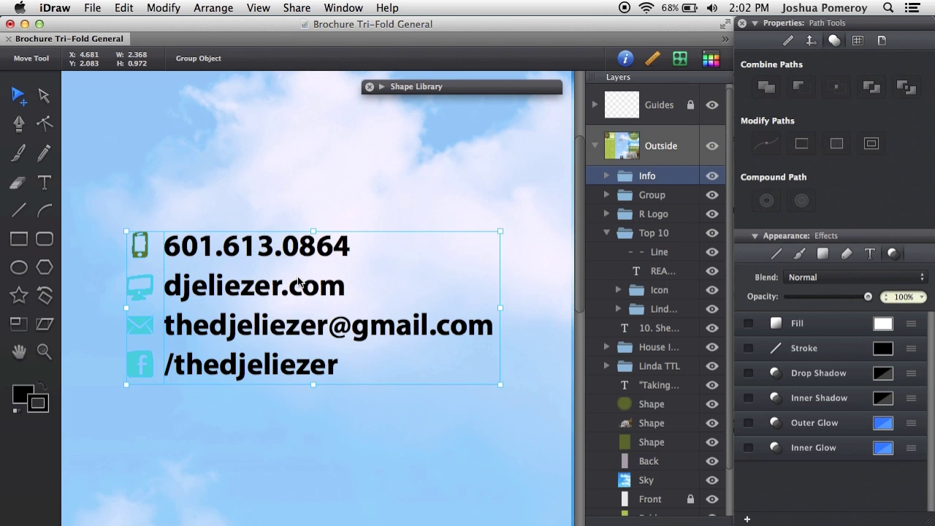
click(608, 178)
click(618, 195)
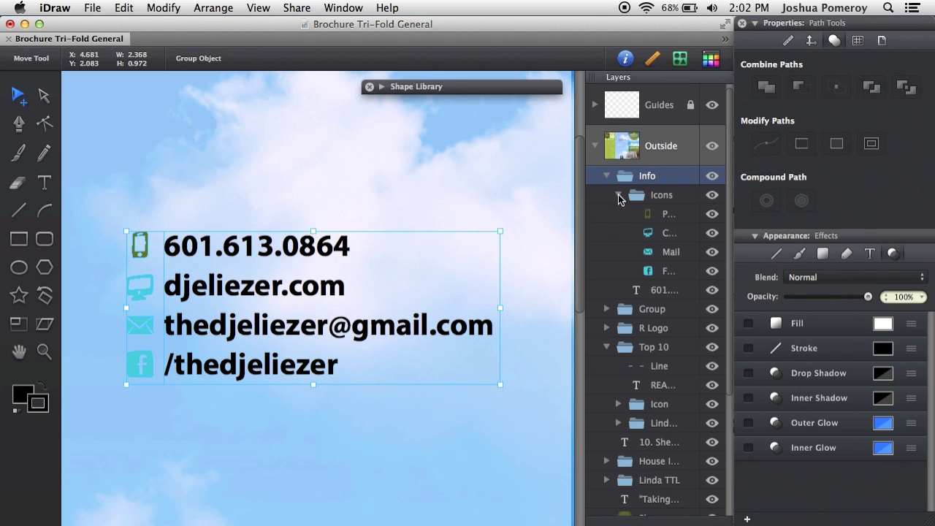
click(671, 244)
shift+click(672, 270)
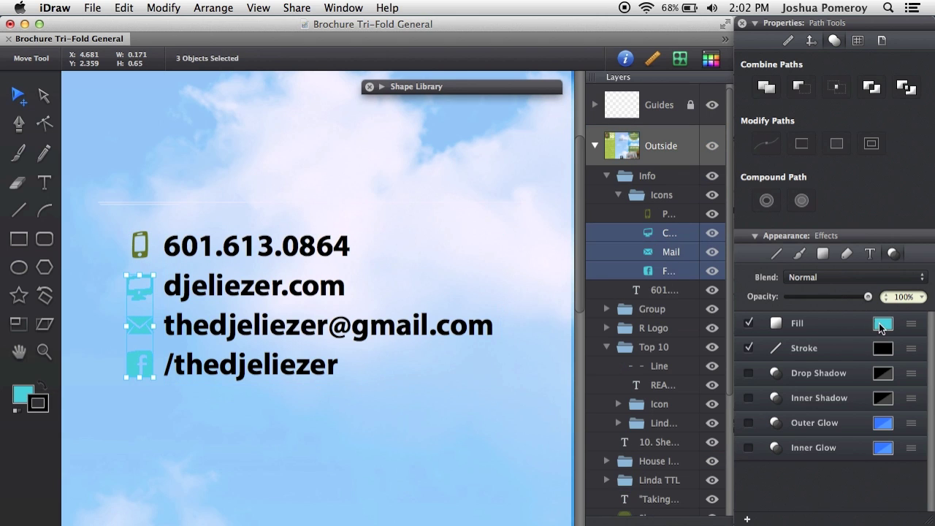
click(882, 323)
click(715, 351)
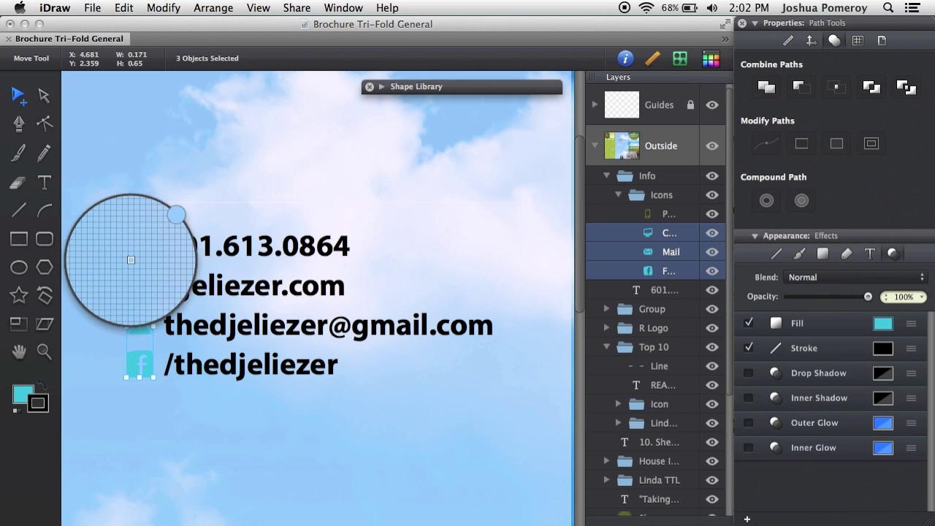
click(146, 253)
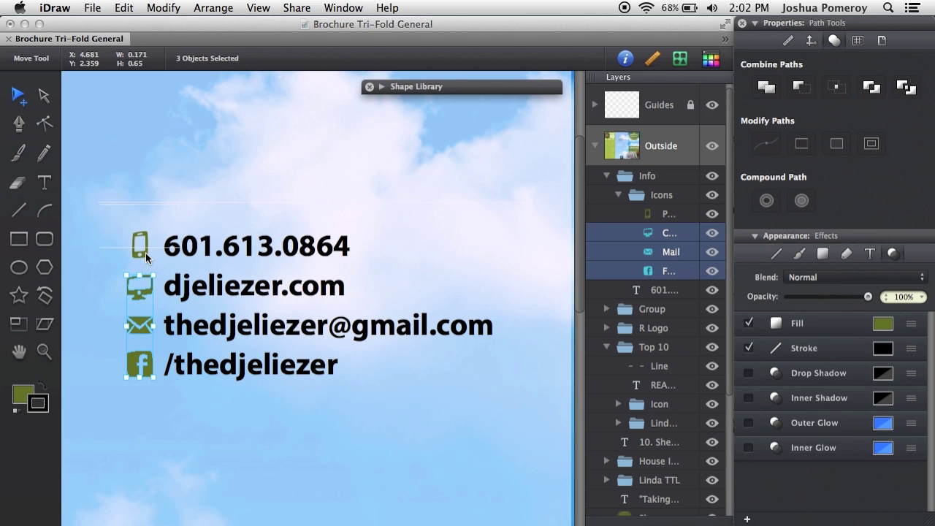
click(225, 190)
key(super+0)
- Drag the contact-info group down so it sits just above the REALTOR logo
click(277, 260)
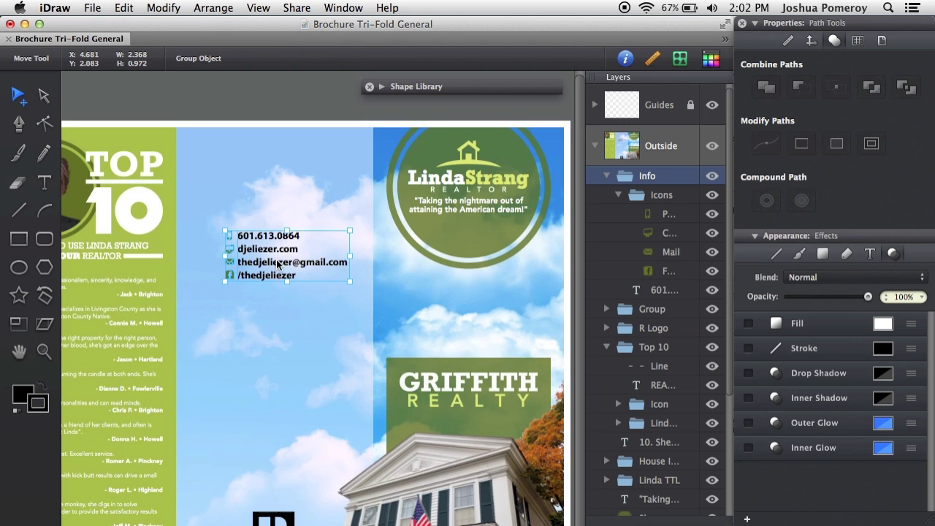
drag(276, 259, 265, 453)
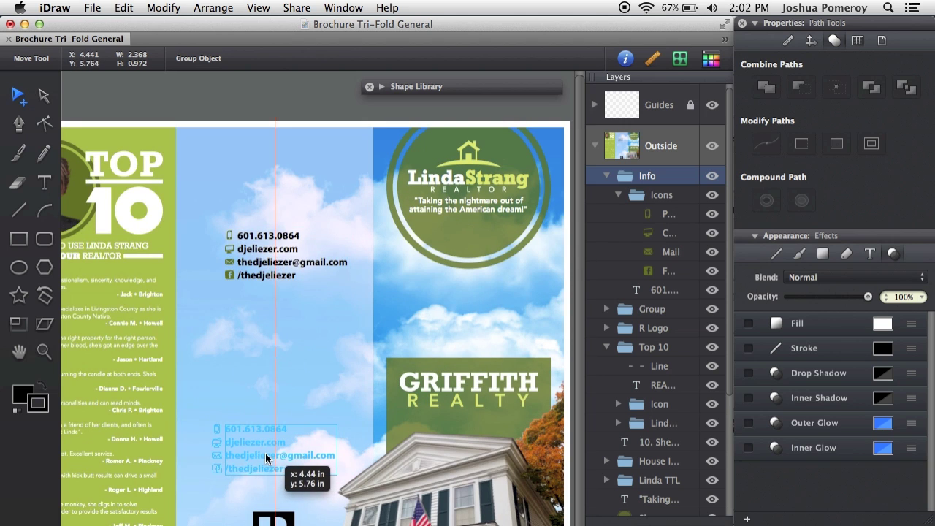
scroll(278, 428, down, 2)
scroll(278, 429, down, 2)
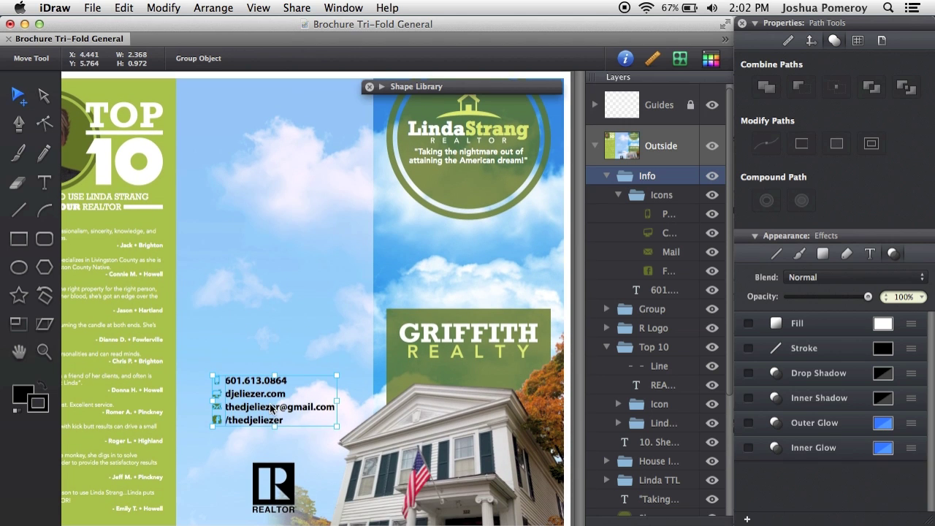
drag(270, 407, 272, 430)
click(314, 434)
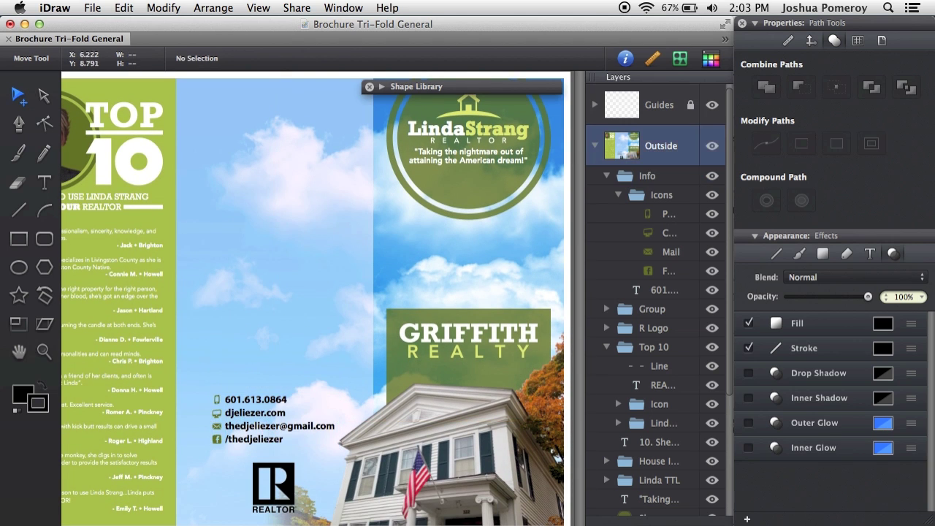
- Inspect the contact text up close, then zoom out to view the whole brochure
double_click(261, 412)
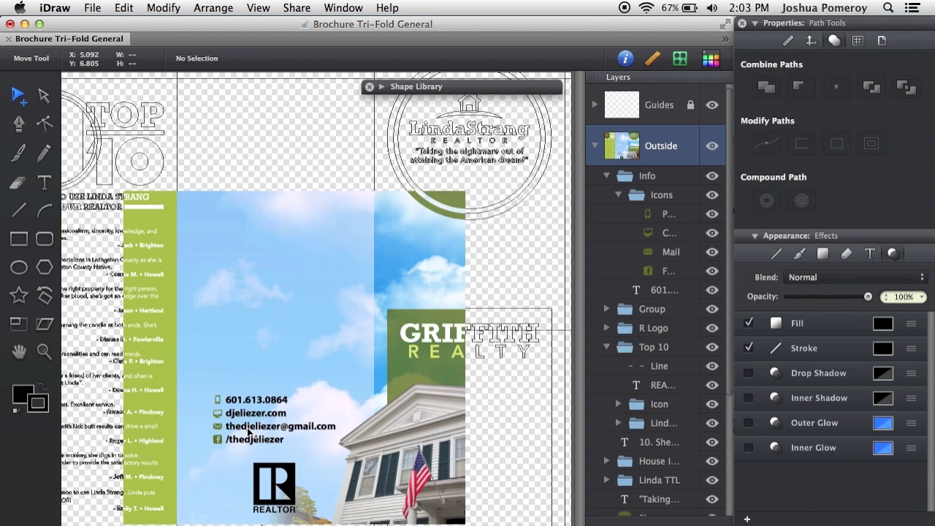
key(super+equal)
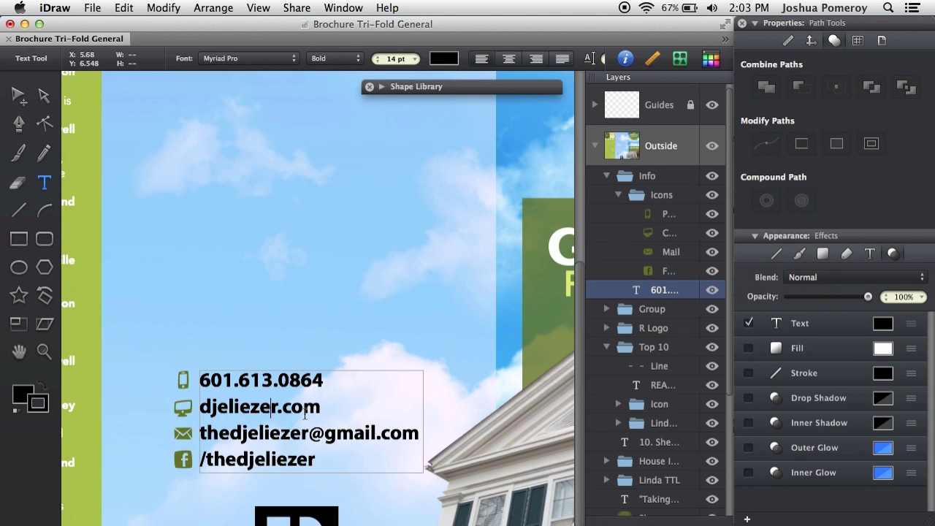
key(super+minus)
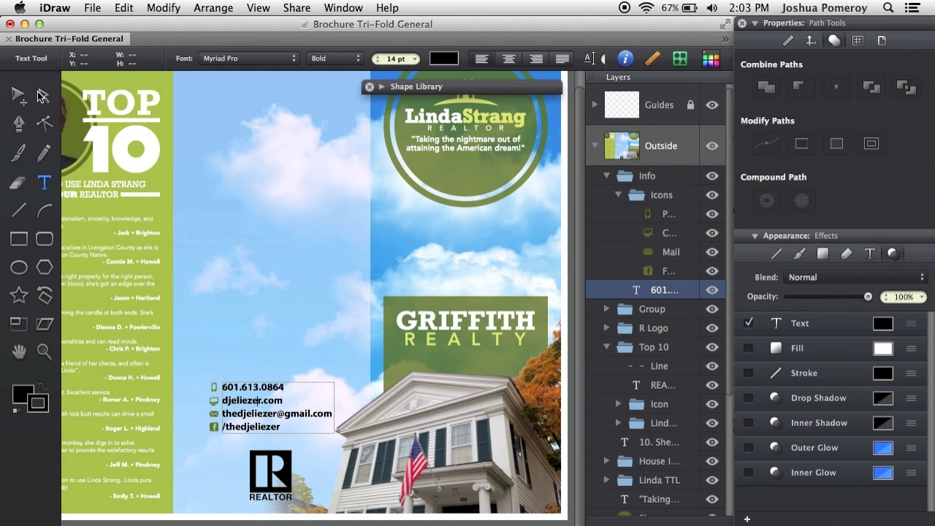
key(Escape)
key(super+minus)
click(294, 471)
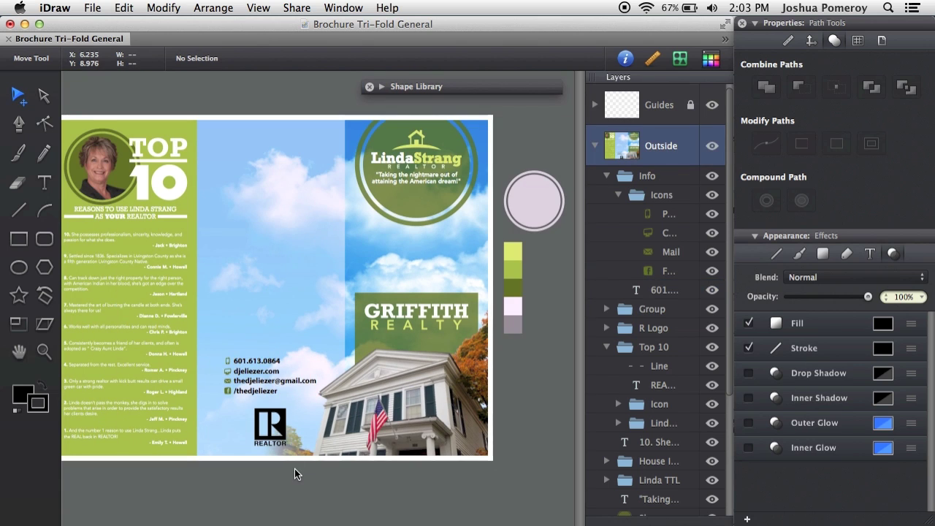